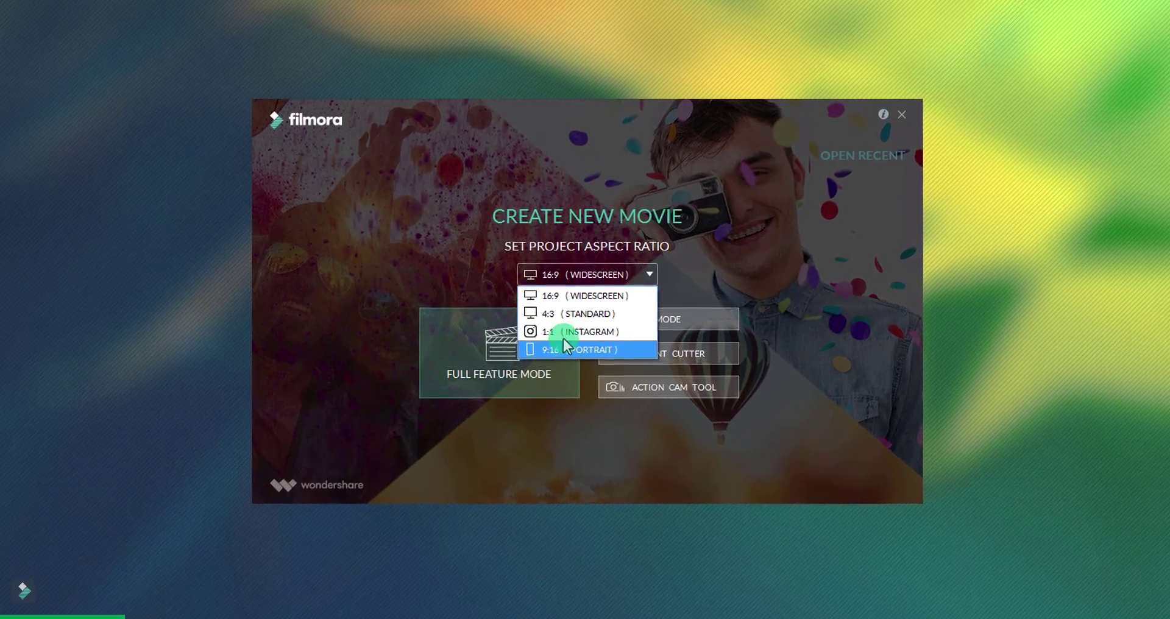
- Start a 16:9 Full Feature project, import the Happy Ending clip, and put Opener 2 before it
click(602, 292)
click(551, 334)
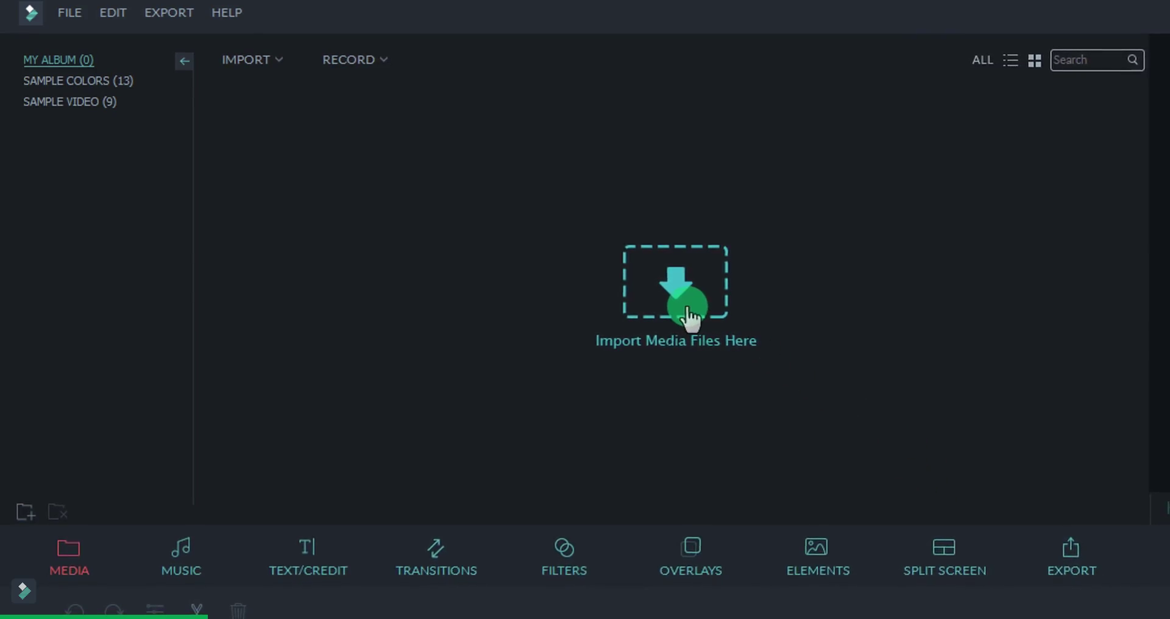
click(686, 314)
click(244, 151)
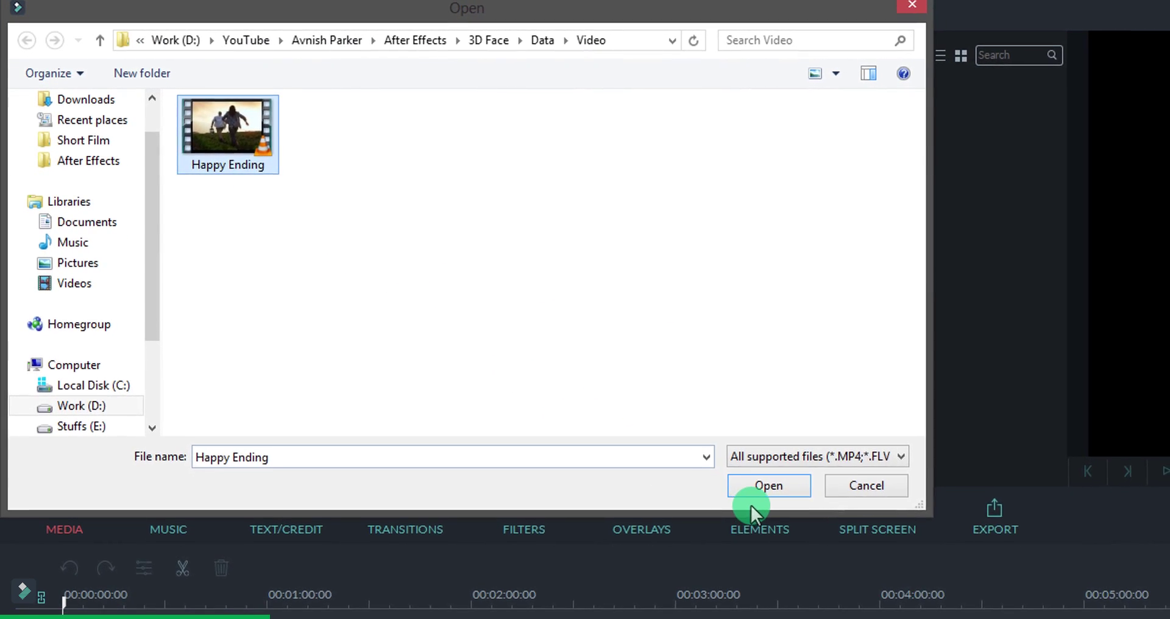
click(752, 495)
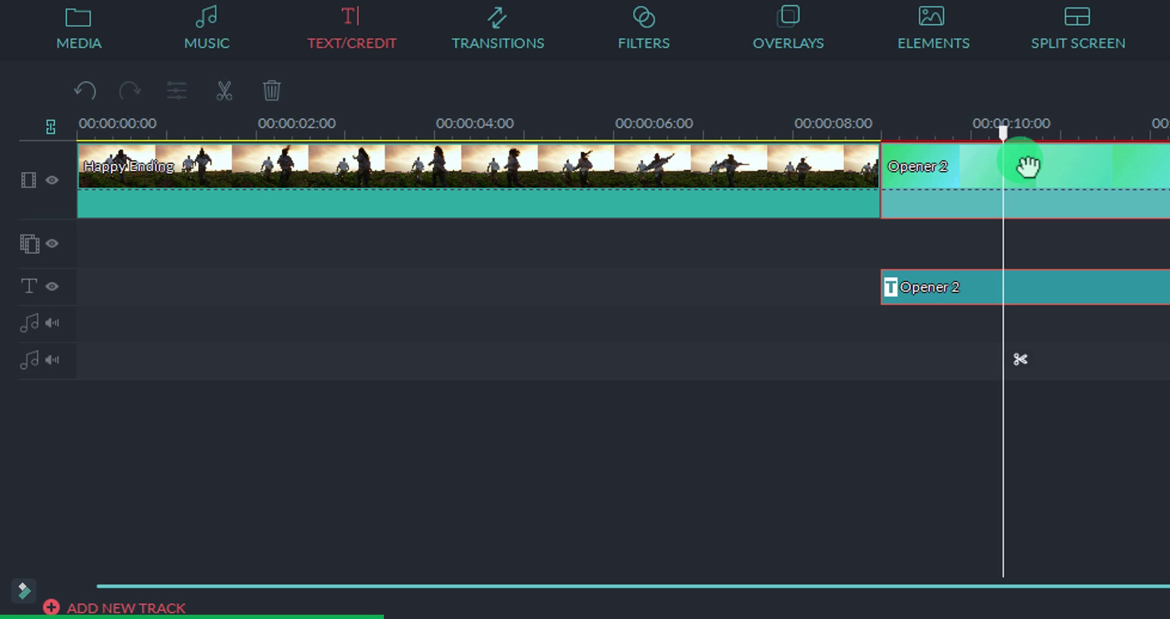
drag(1027, 170, 186, 153)
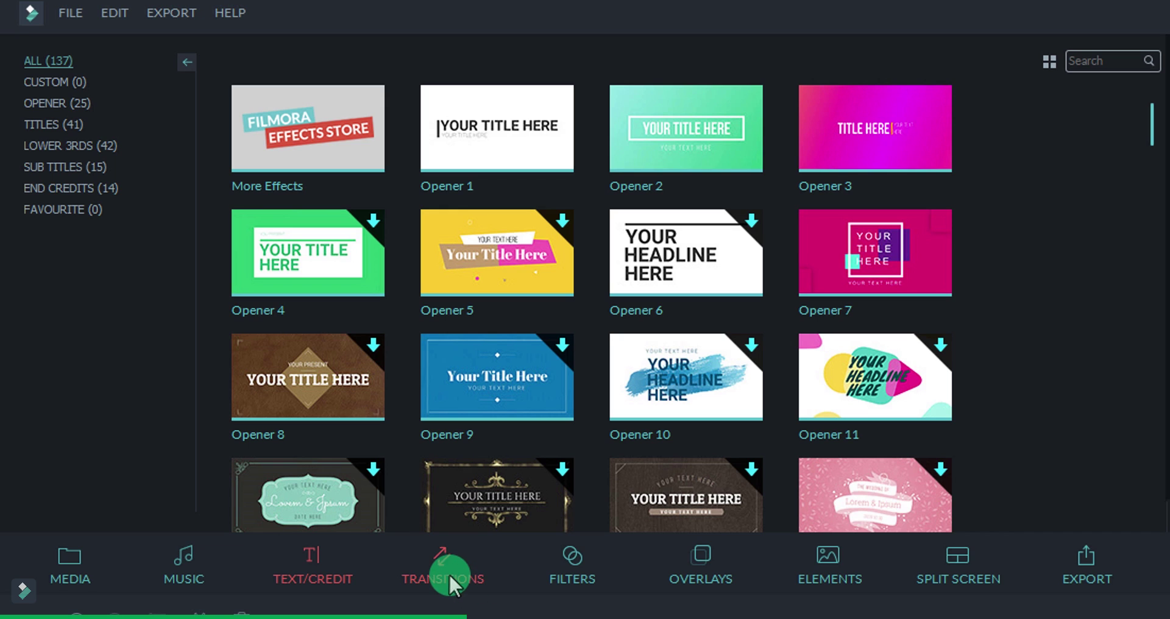
click(448, 579)
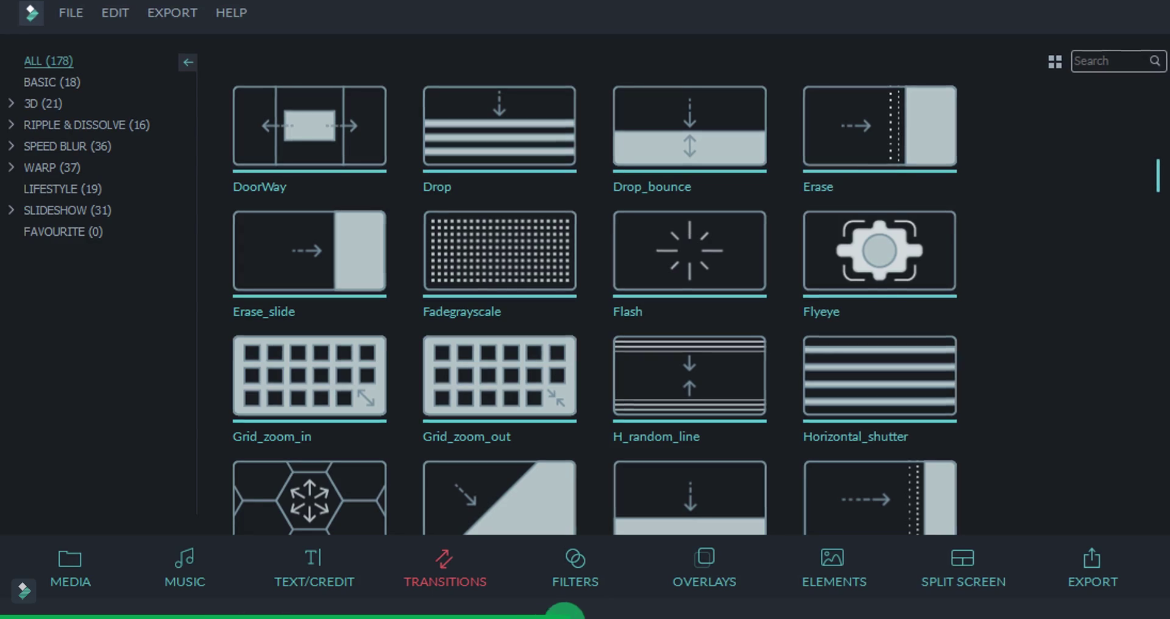
- Add the XOXO element over the video, then review Export's YouTube and Facebook output options
click(587, 583)
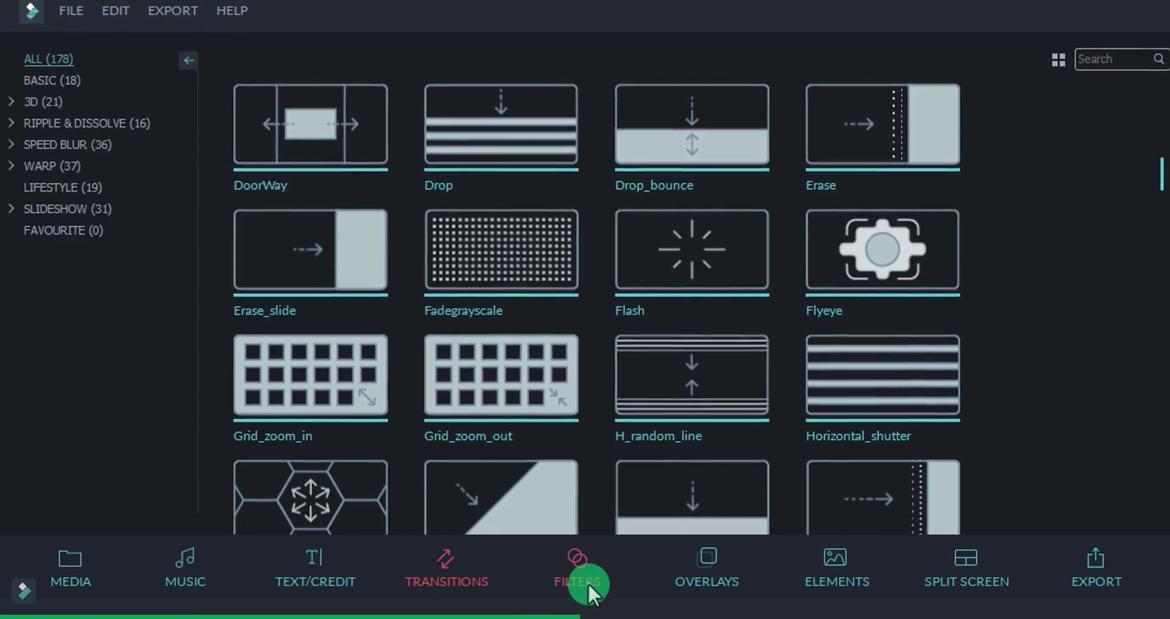
click(298, 244)
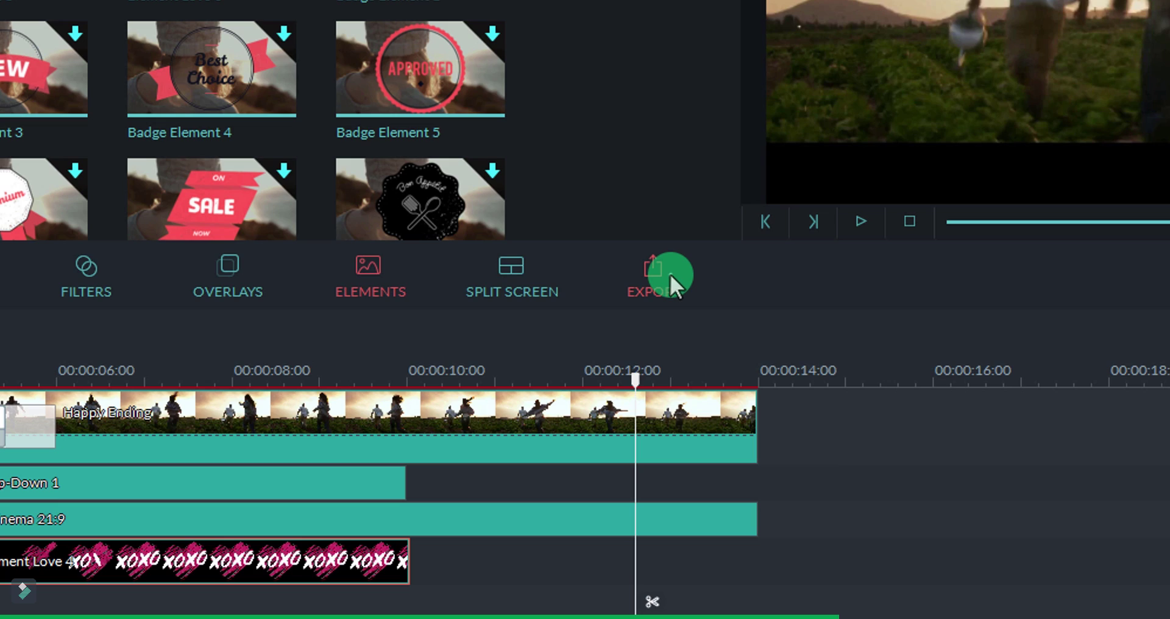
click(671, 275)
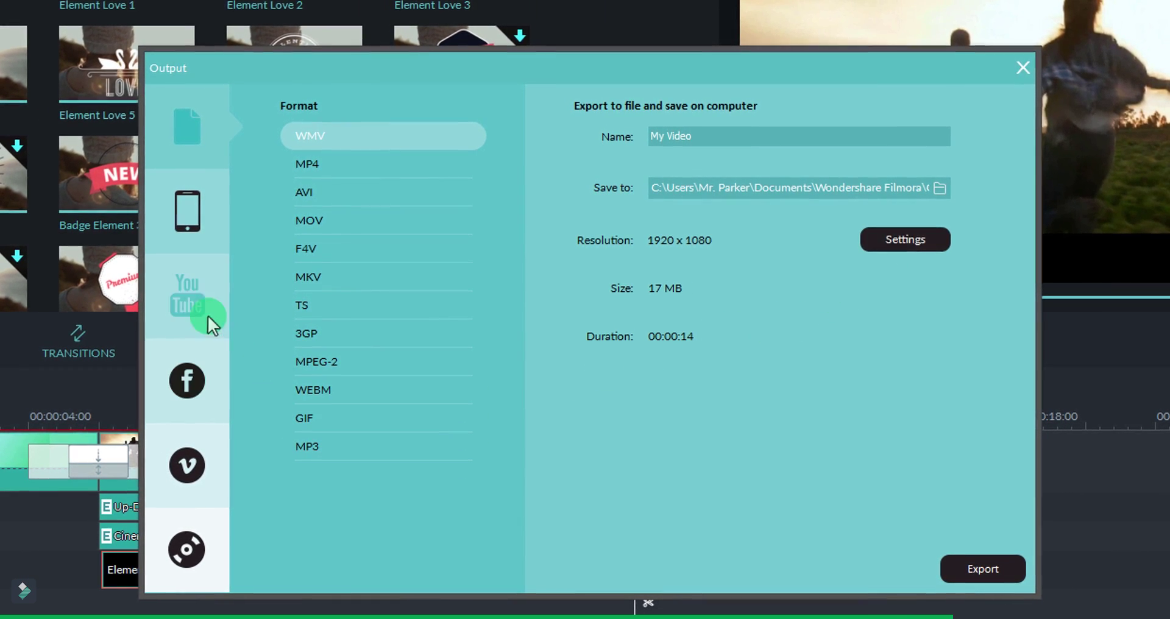
click(183, 292)
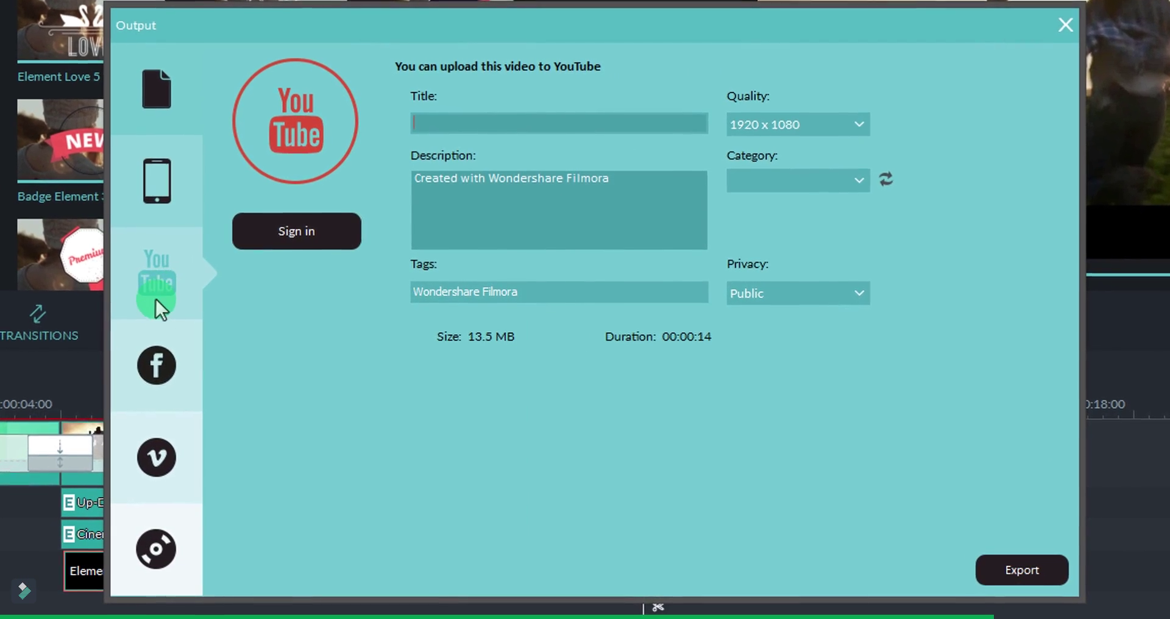
click(166, 384)
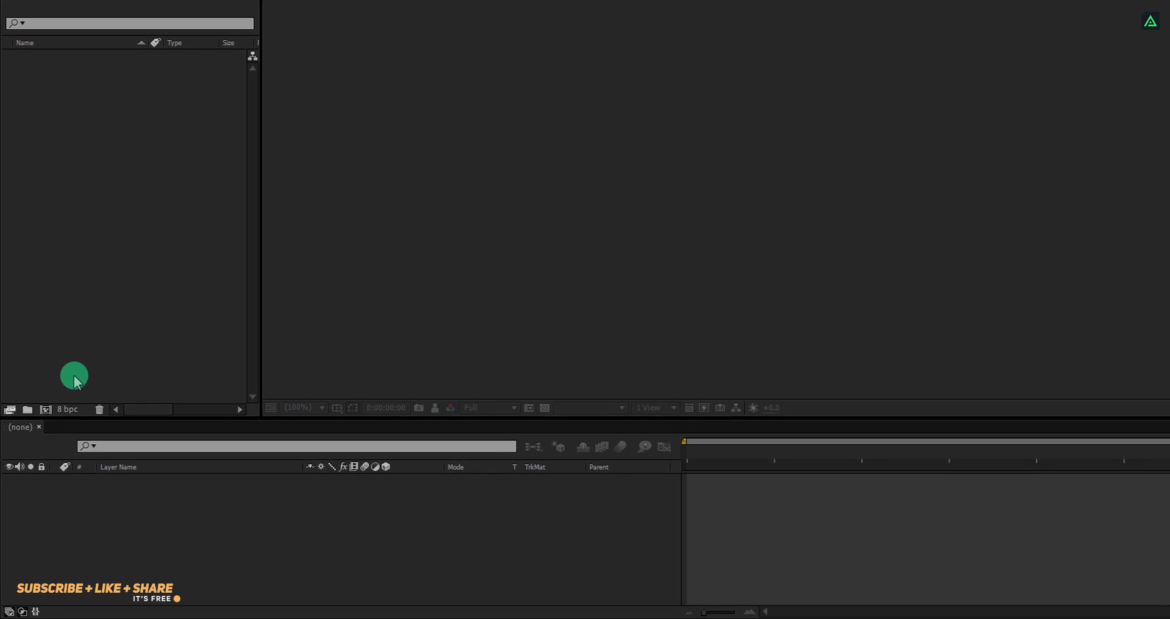
- Create a composition named 3D Face Animation at 1920×1080, 30 fps, 10 seconds long
click(49, 384)
text(3D Face Animation)
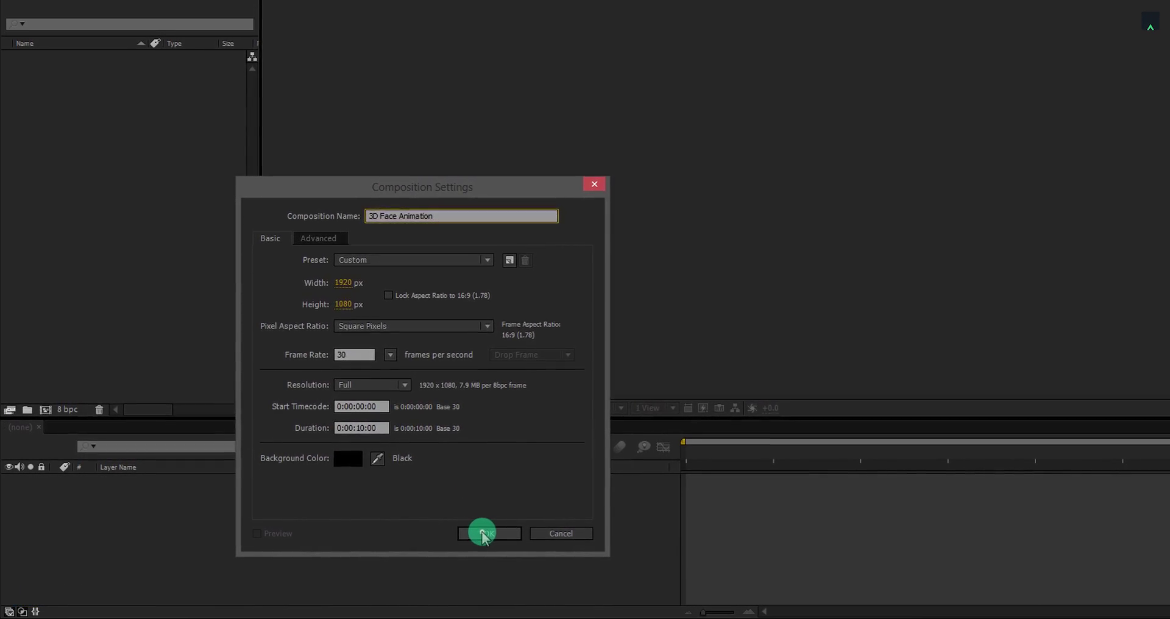
click(483, 535)
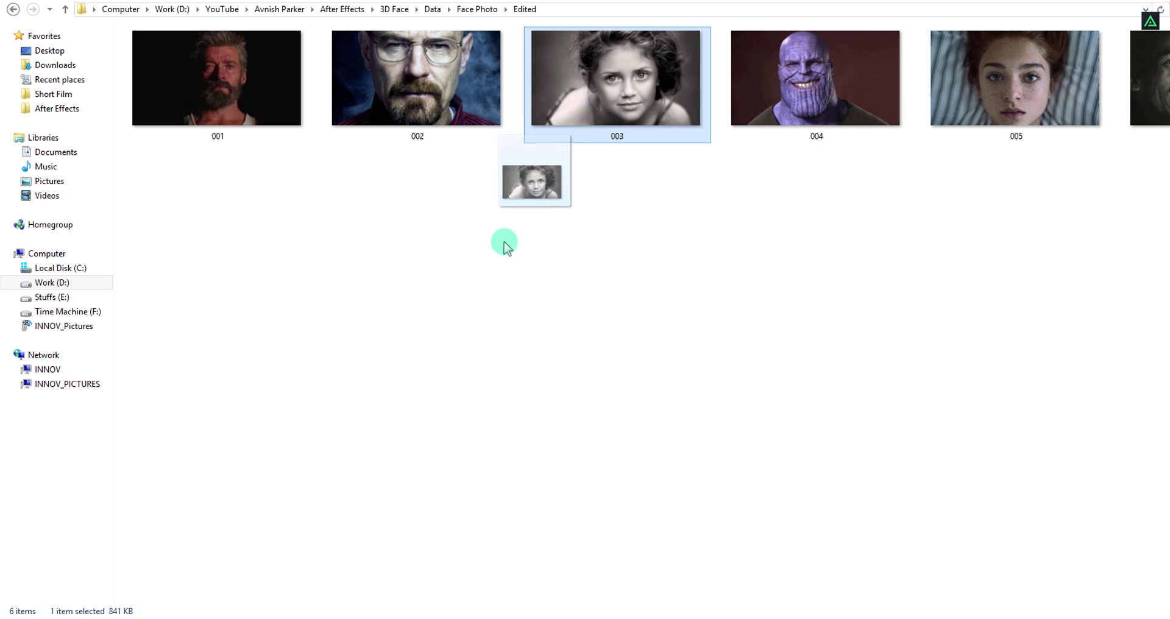
- Import 003.jpg from Explorer and build a composition named 003 from it
drag(285, 545, 66, 617)
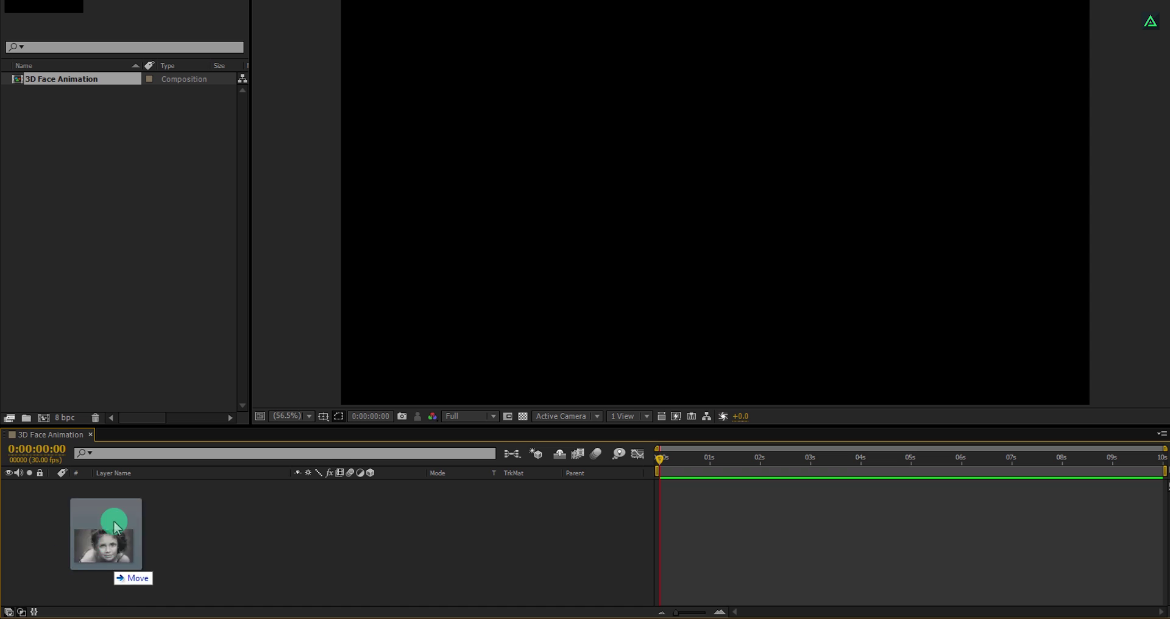
drag(115, 524, 124, 303)
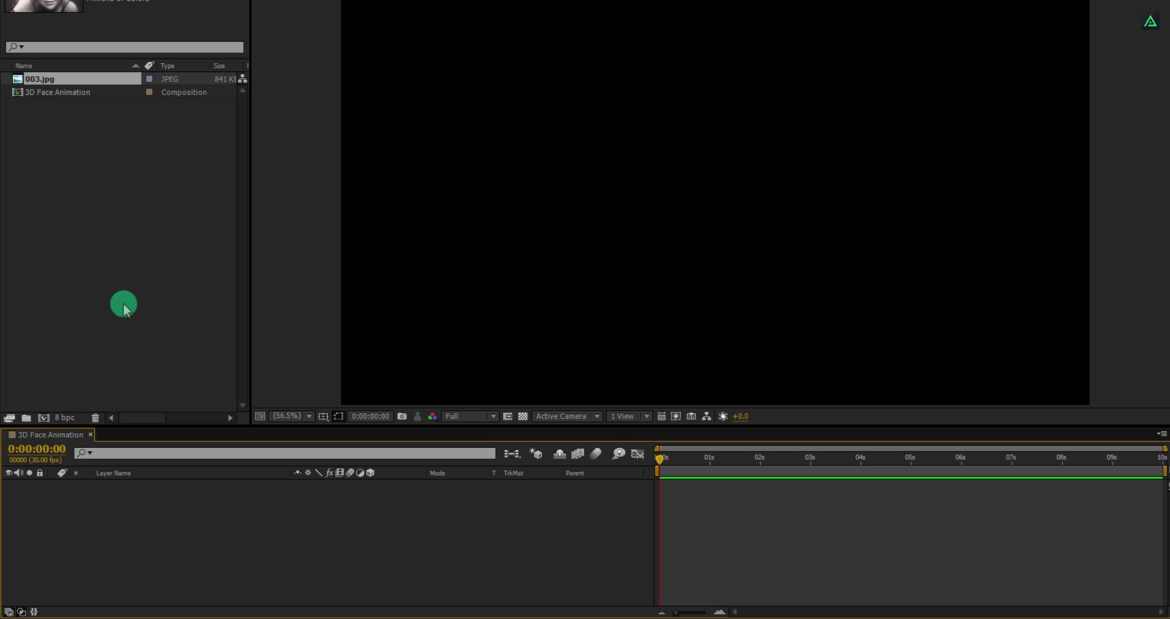
drag(73, 78, 47, 400)
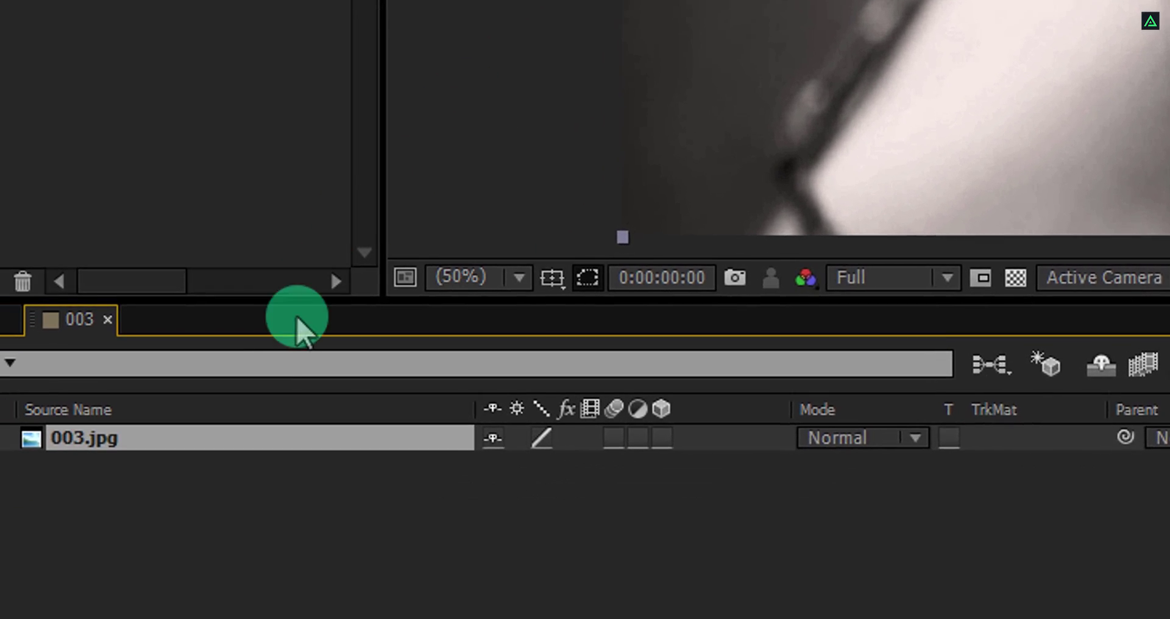
- Set the 003.jpg layer's Opacity to 50% and lock the layer
key(t)
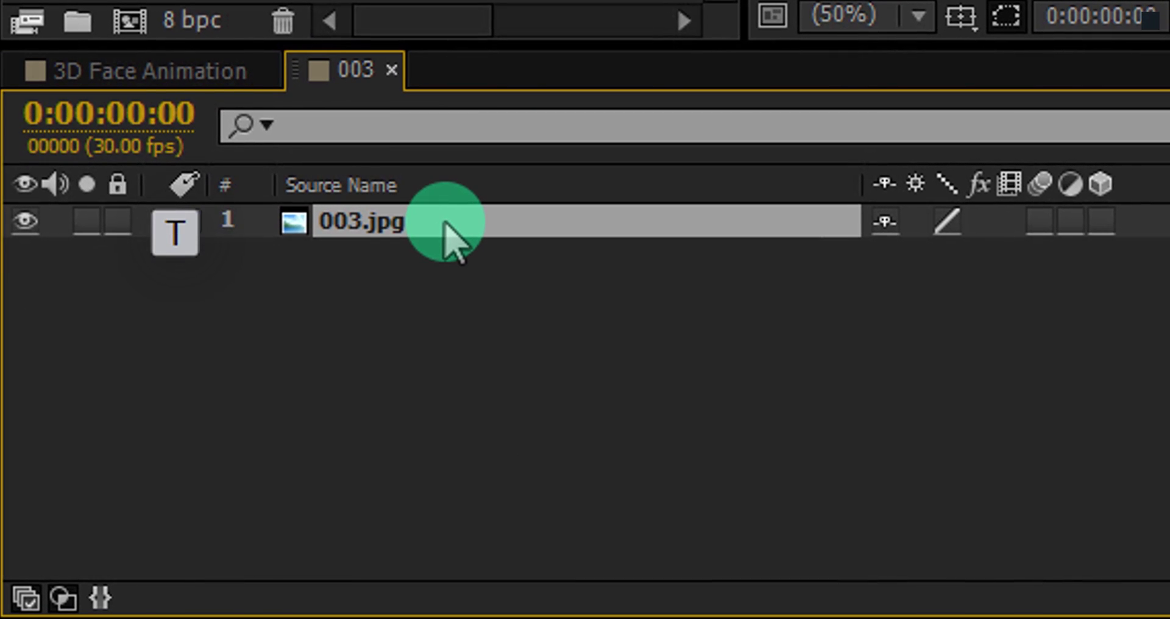
click(906, 255)
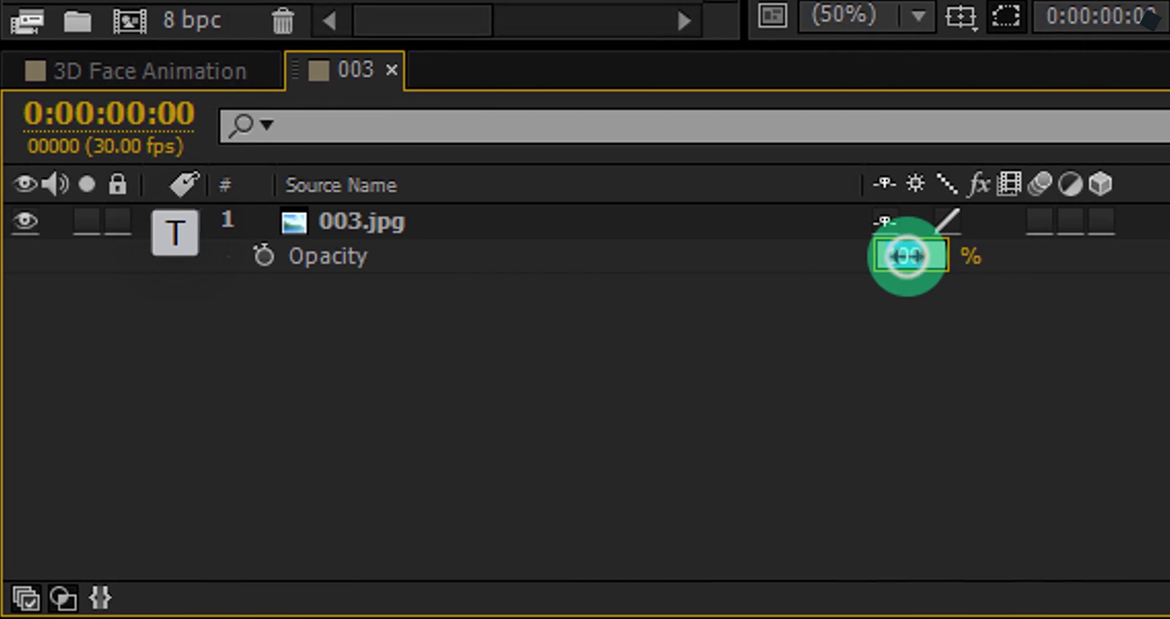
text(50)
key(Return)
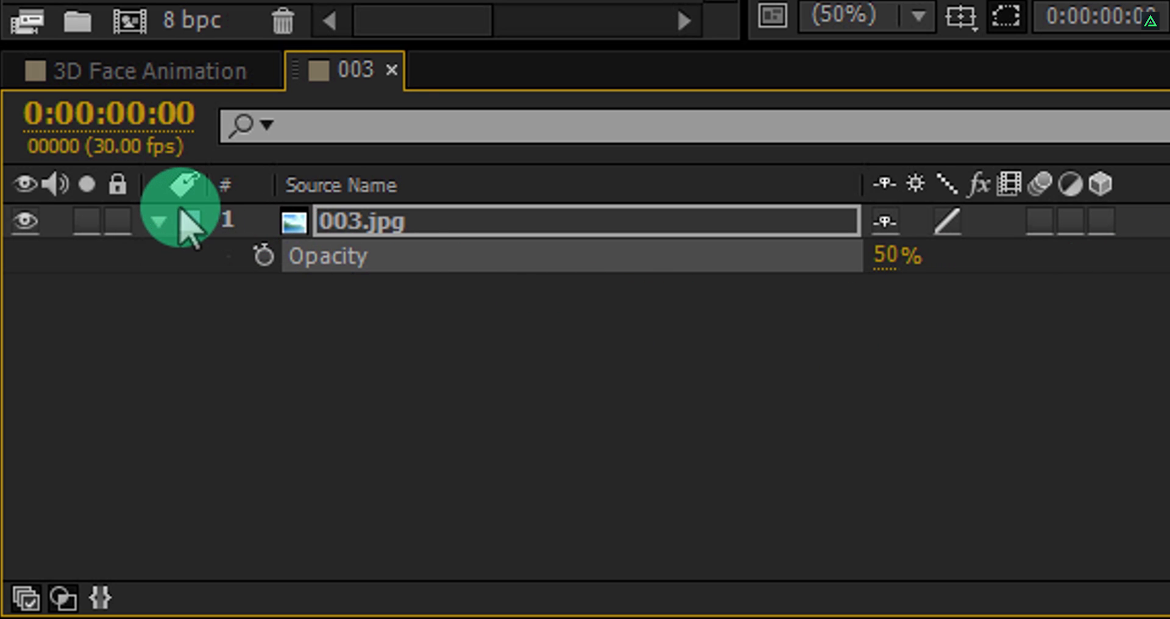
click(159, 220)
click(115, 222)
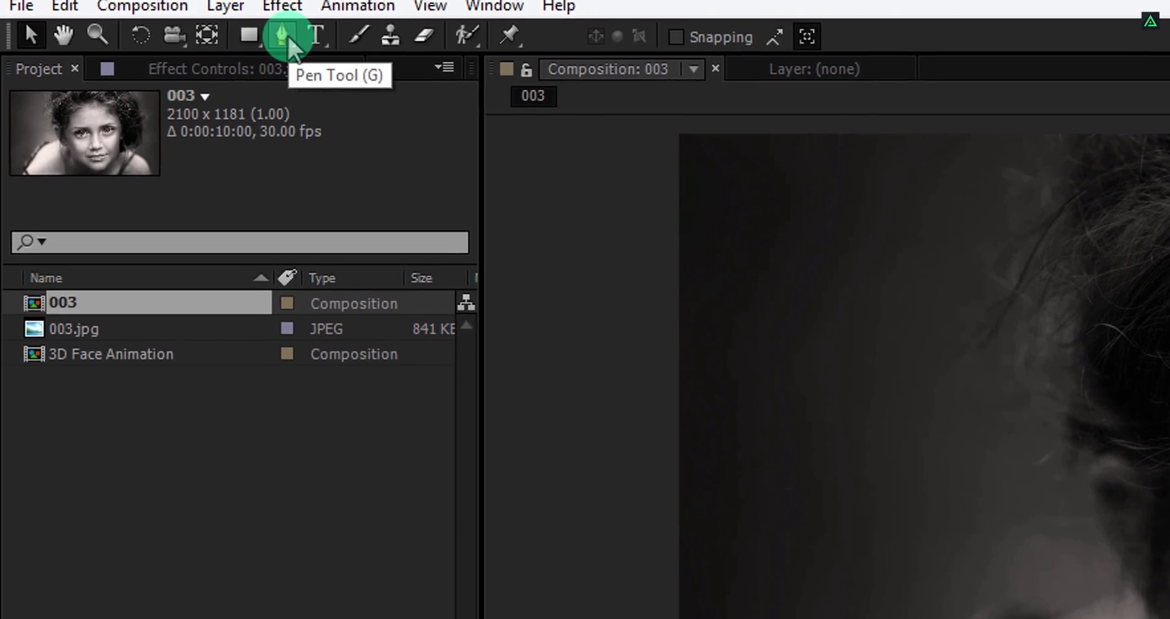
- Set up the Pen tool with a solid black fill and no stroke
click(286, 38)
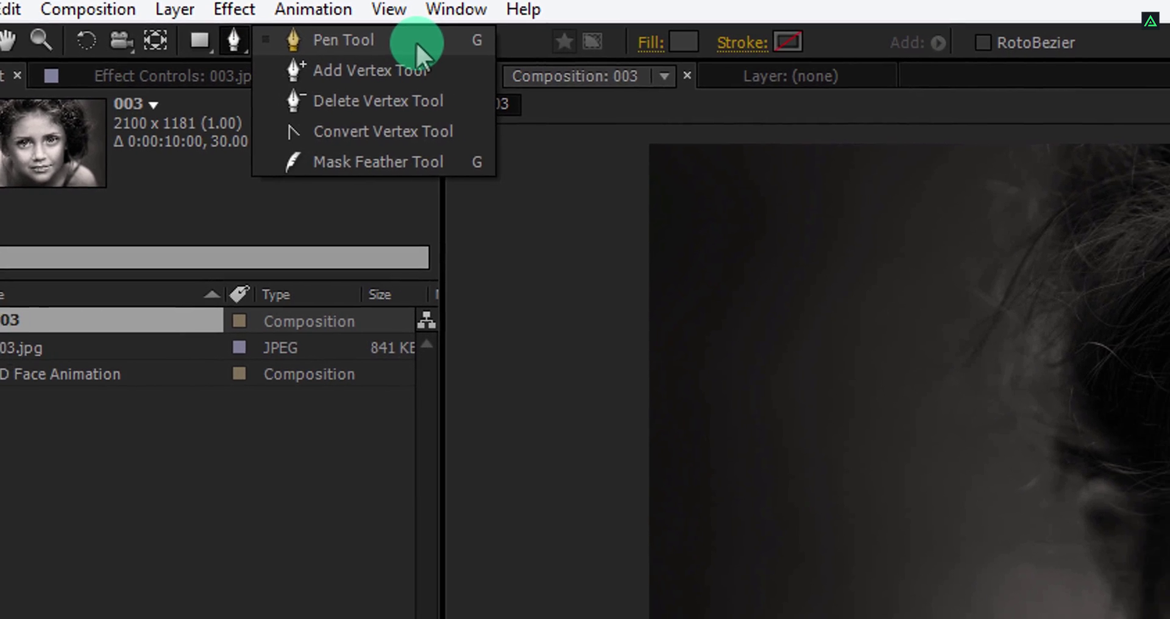
click(367, 38)
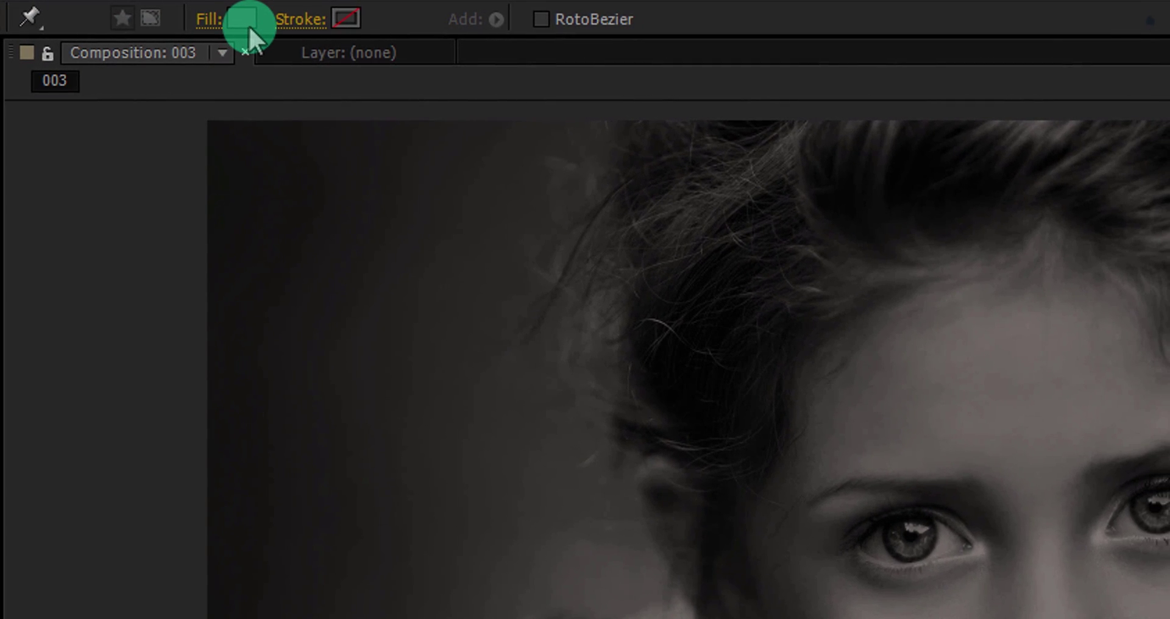
click(293, 27)
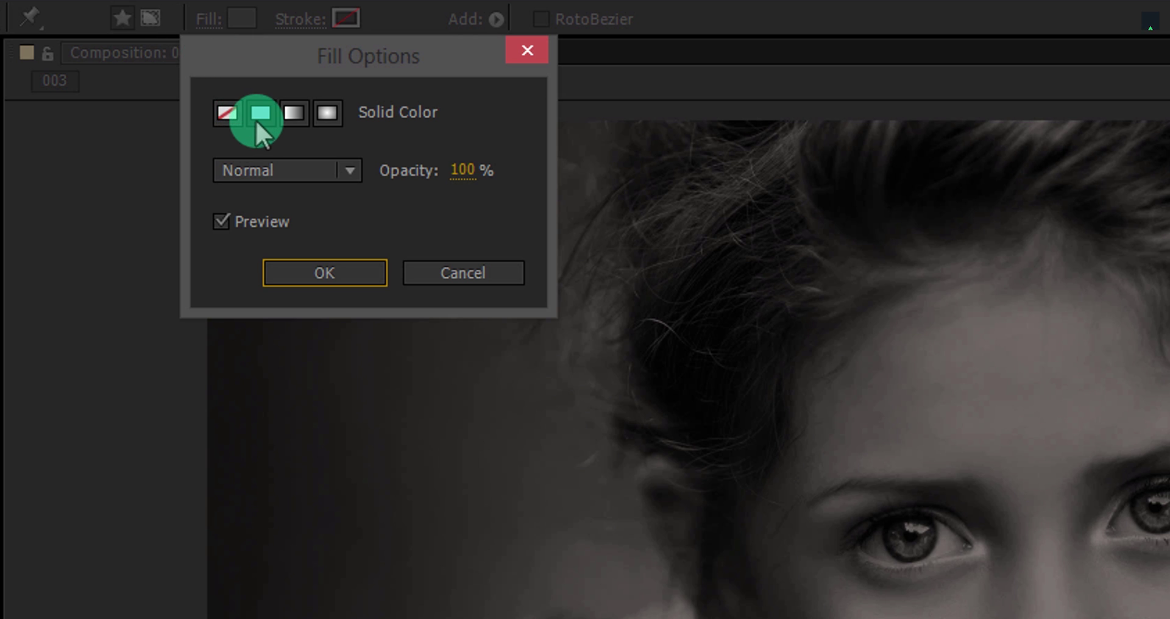
click(255, 119)
click(311, 275)
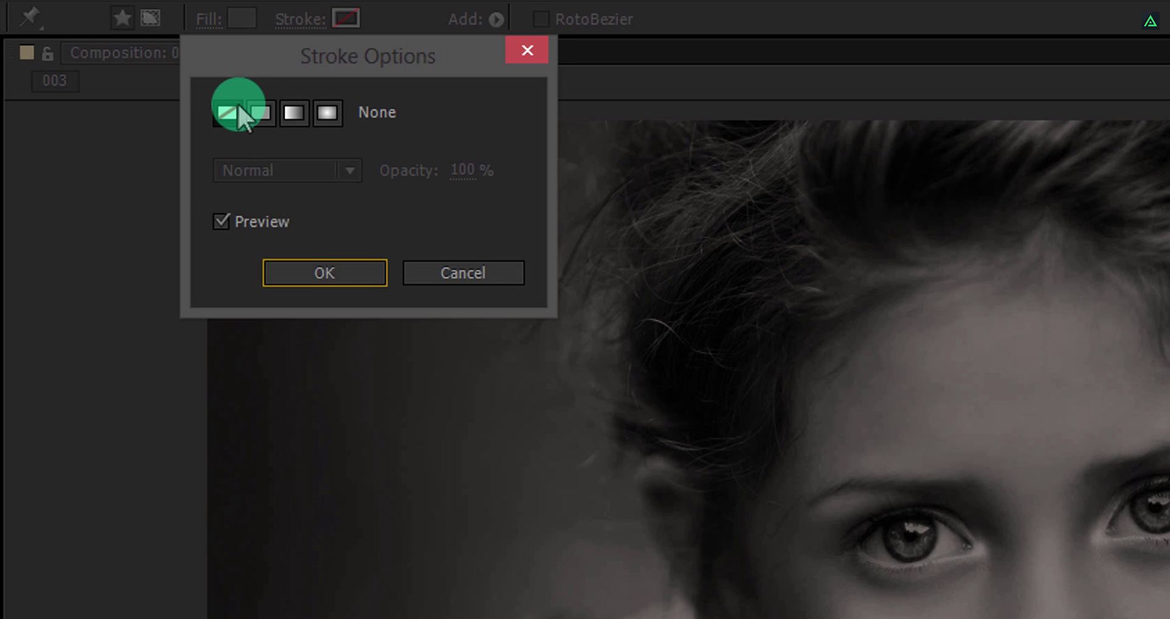
click(290, 268)
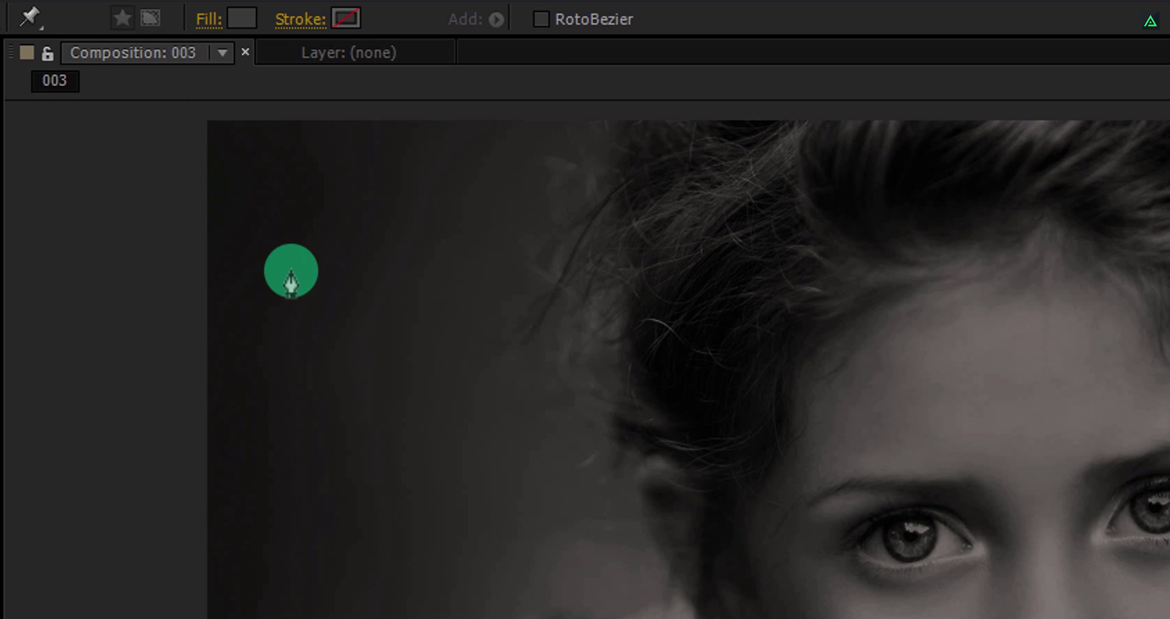
click(240, 18)
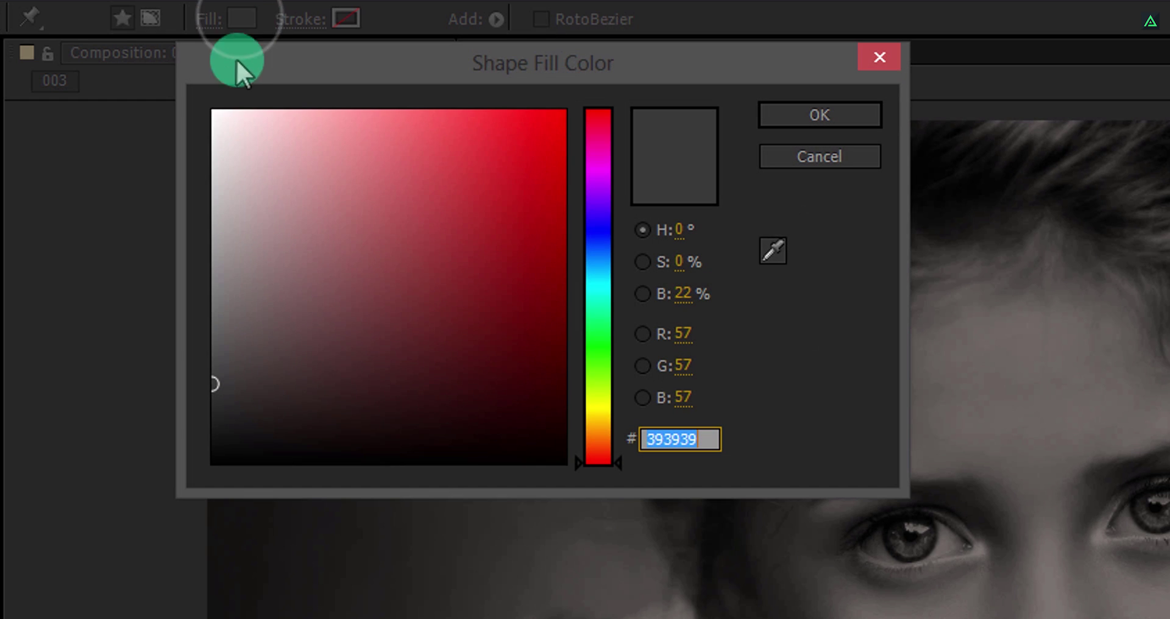
click(776, 120)
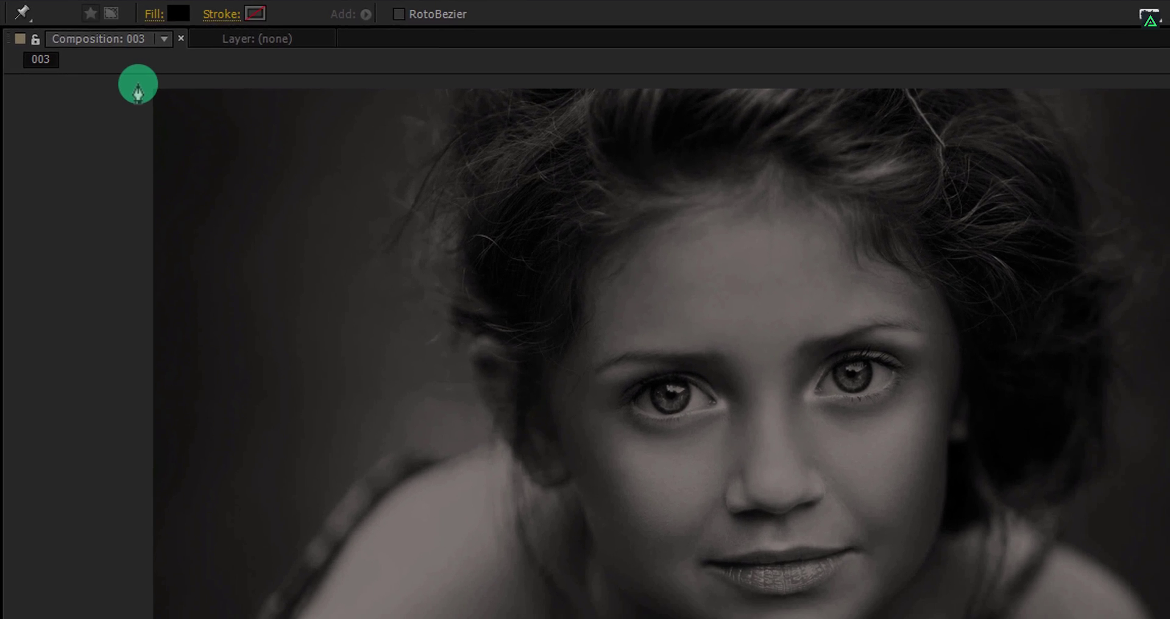
- Draw a full-frame shape, rename it Background, and move it below 003.jpg
click(137, 83)
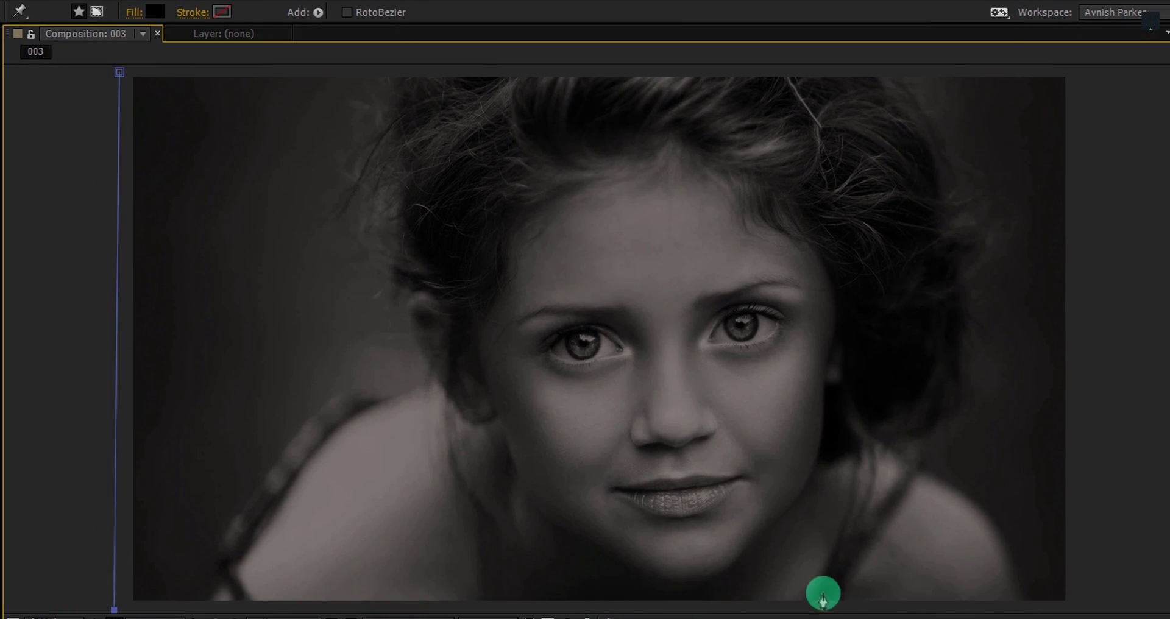
click(1078, 606)
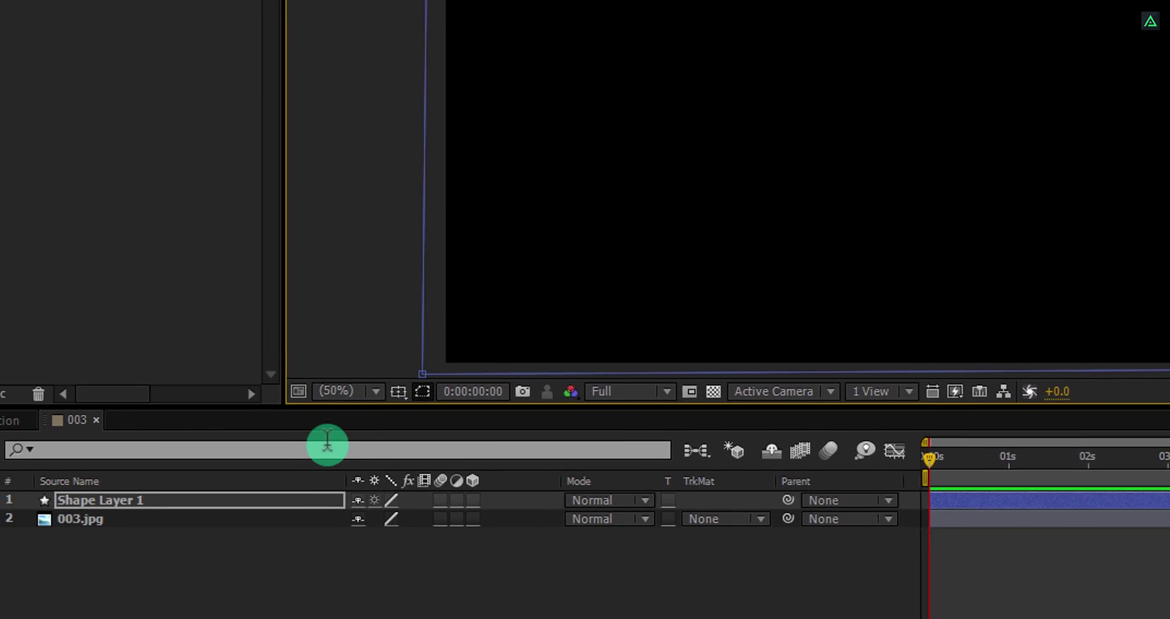
click(244, 498)
key(Return)
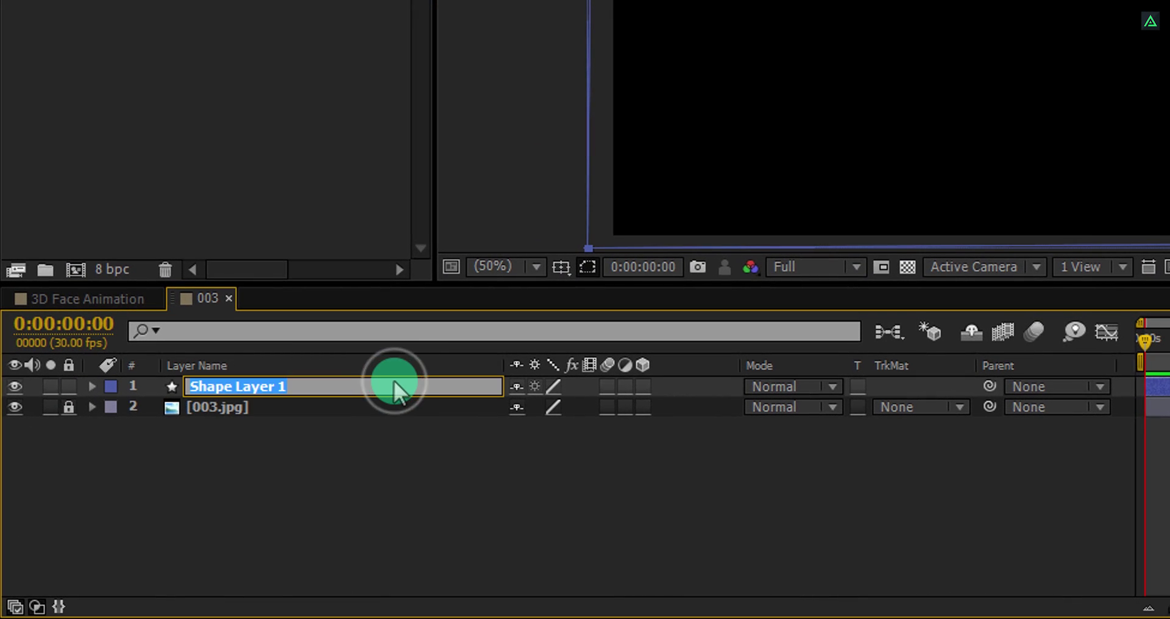
text(Background)
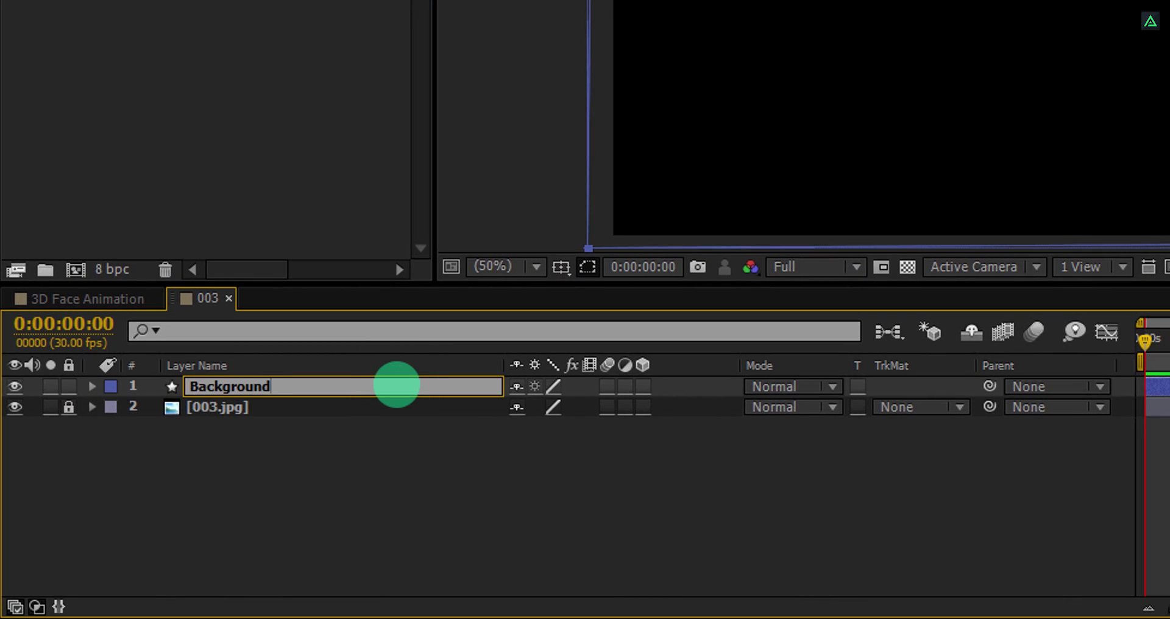
drag(397, 386, 395, 452)
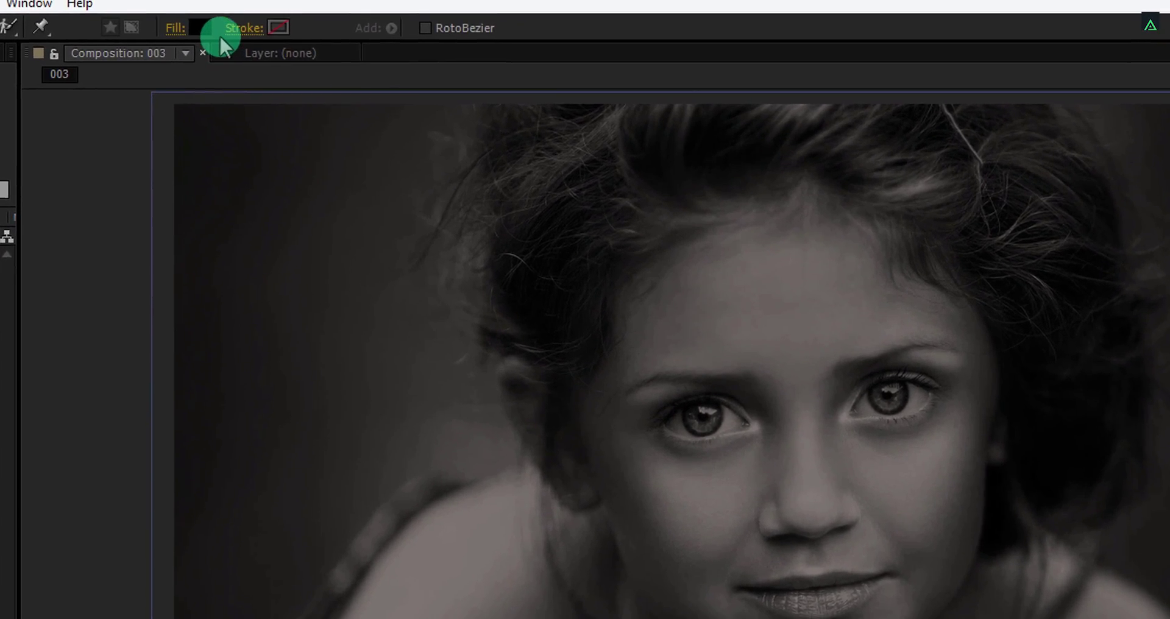
- Change the shape fill colour to dark grey #333333
click(198, 29)
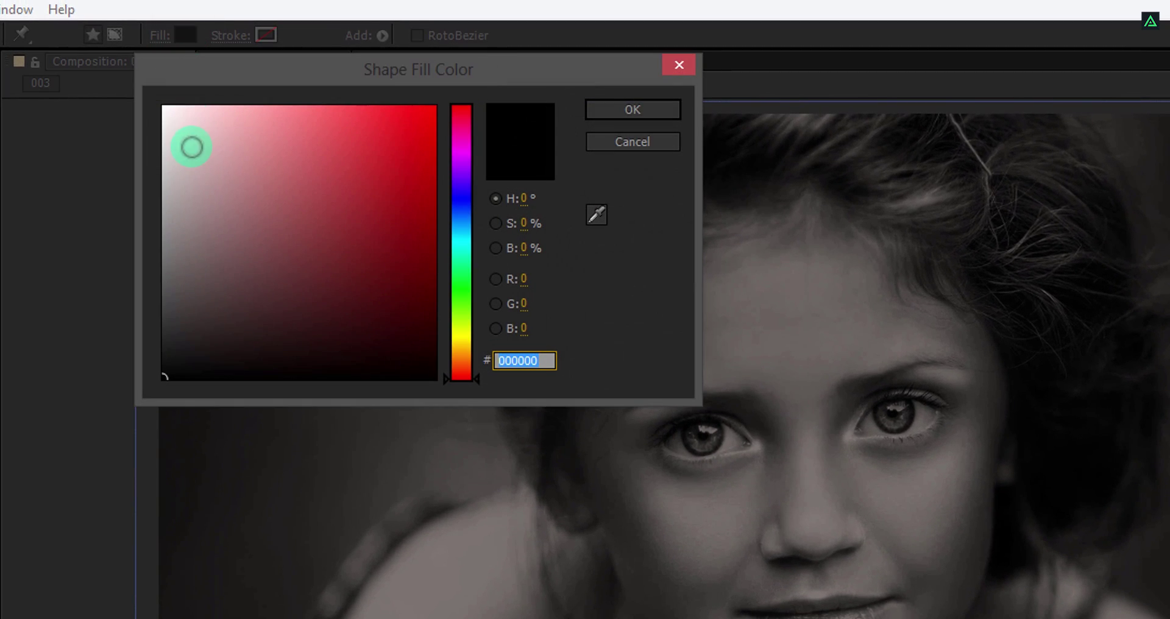
click(190, 346)
drag(175, 363, 144, 325)
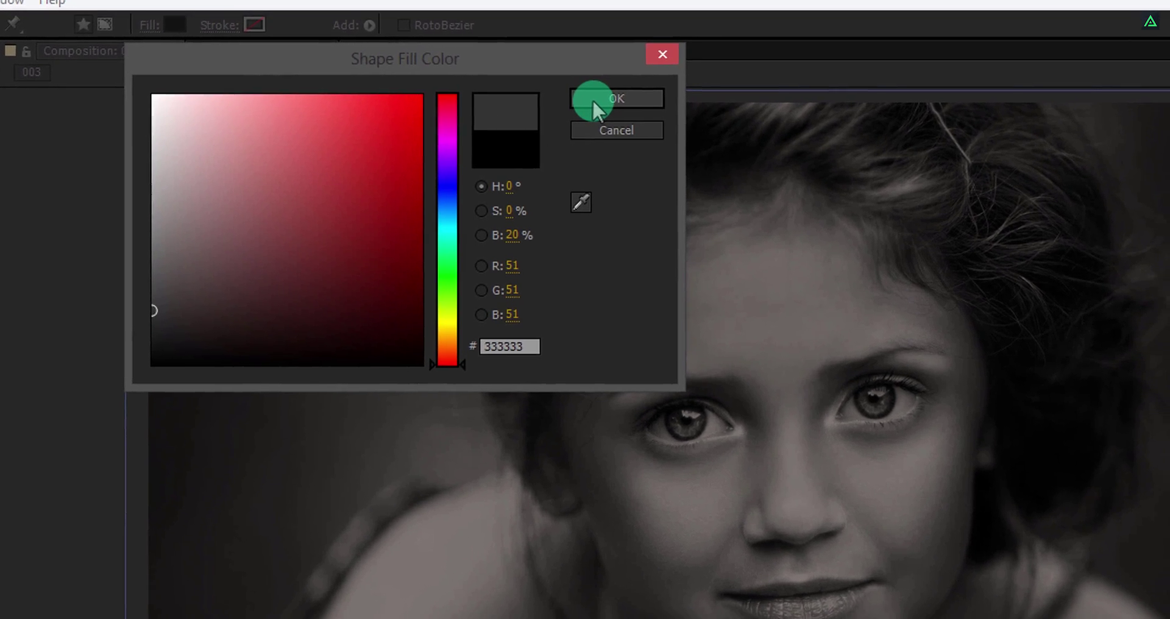
click(594, 107)
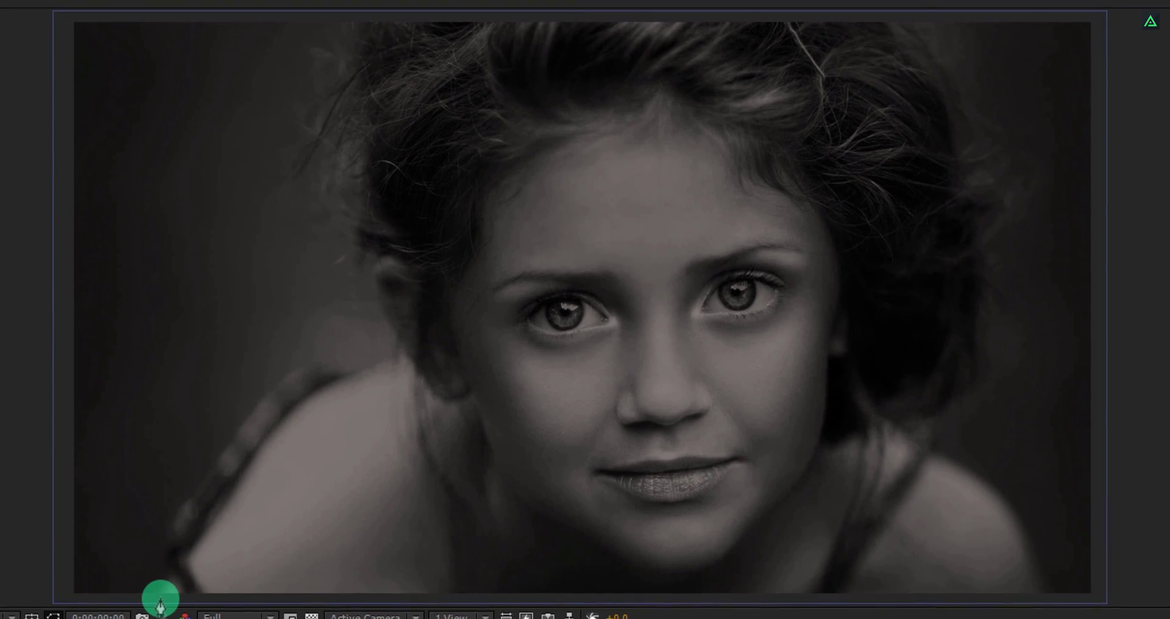
- Trace the left shoulder outline up past the neck to beside the ear
click(159, 597)
drag(177, 564, 162, 492)
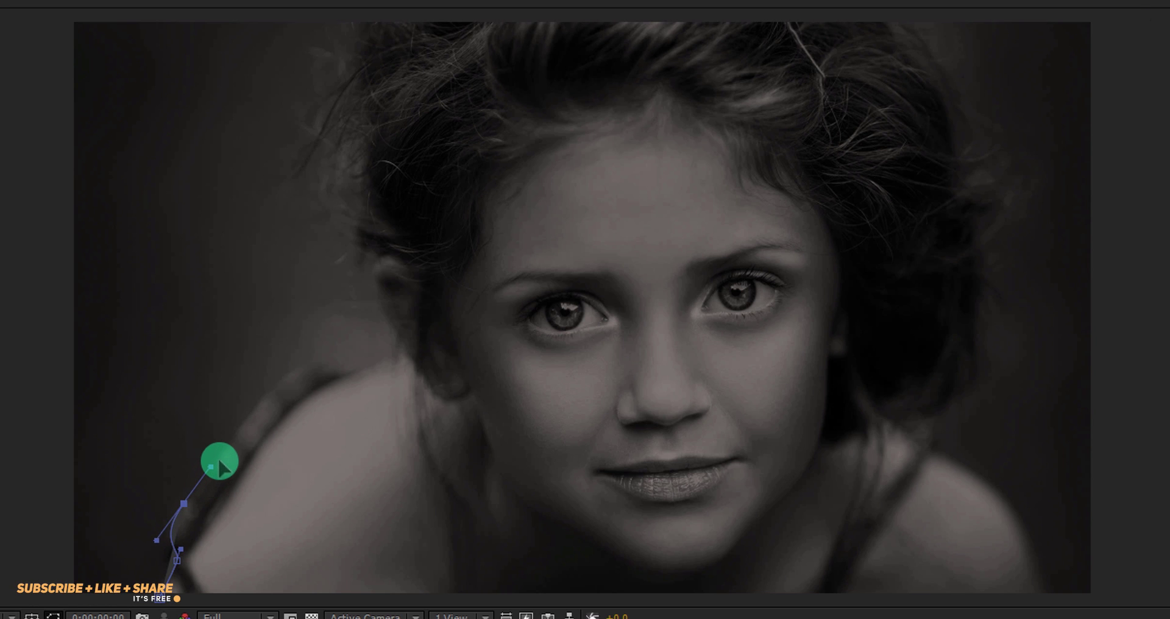
click(290, 374)
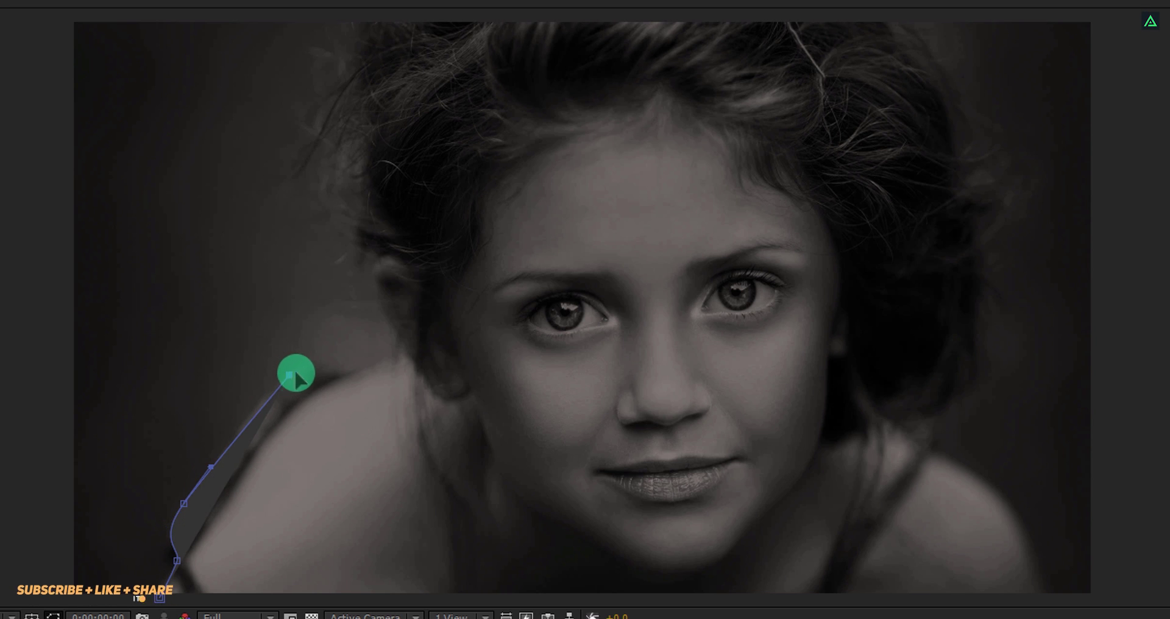
click(344, 378)
drag(349, 380, 362, 397)
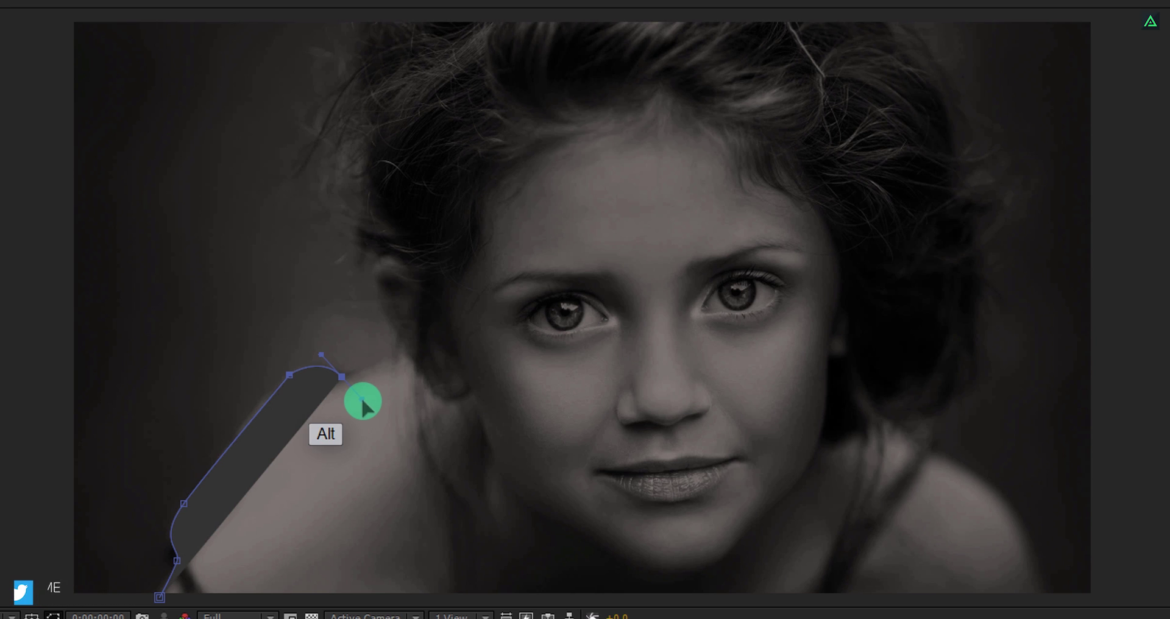
drag(365, 403, 374, 367)
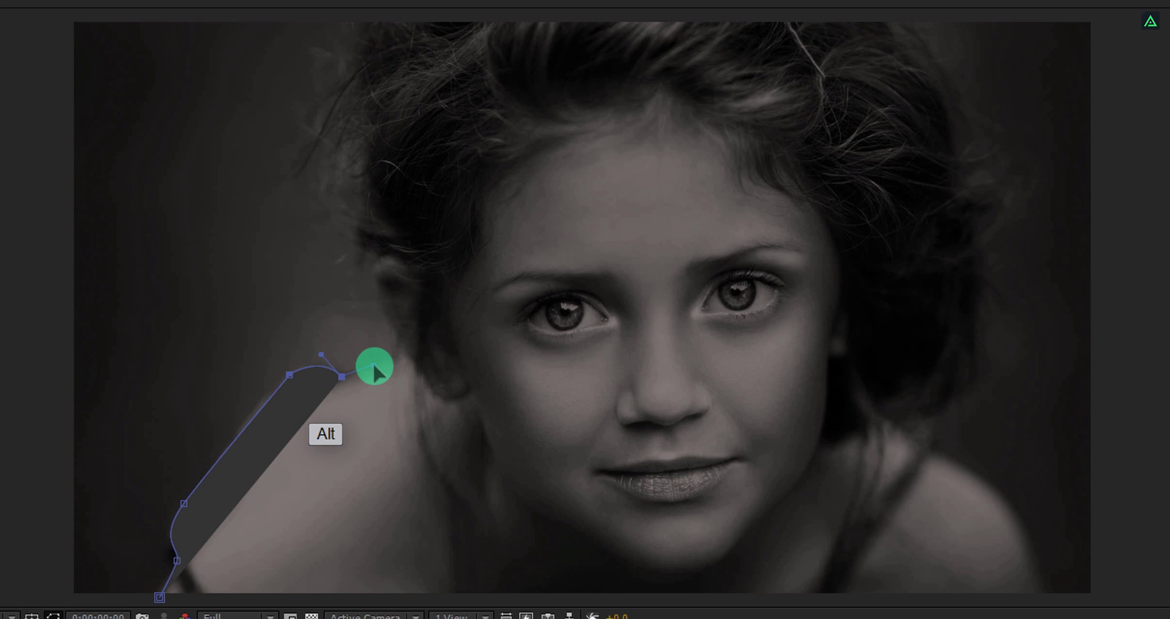
click(405, 362)
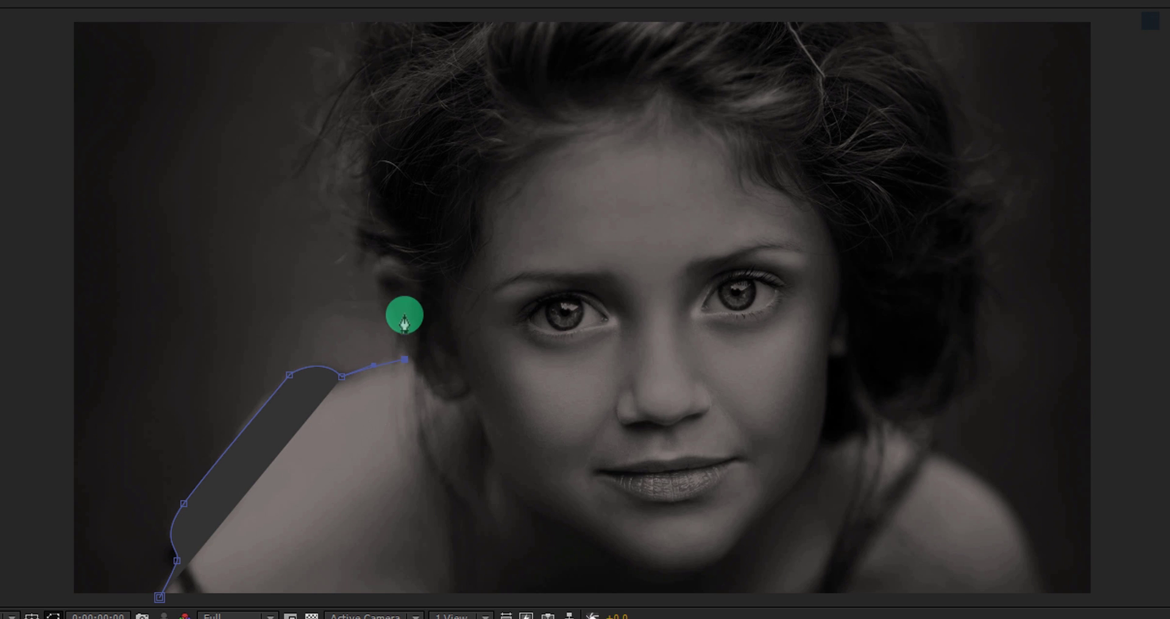
drag(381, 264, 379, 222)
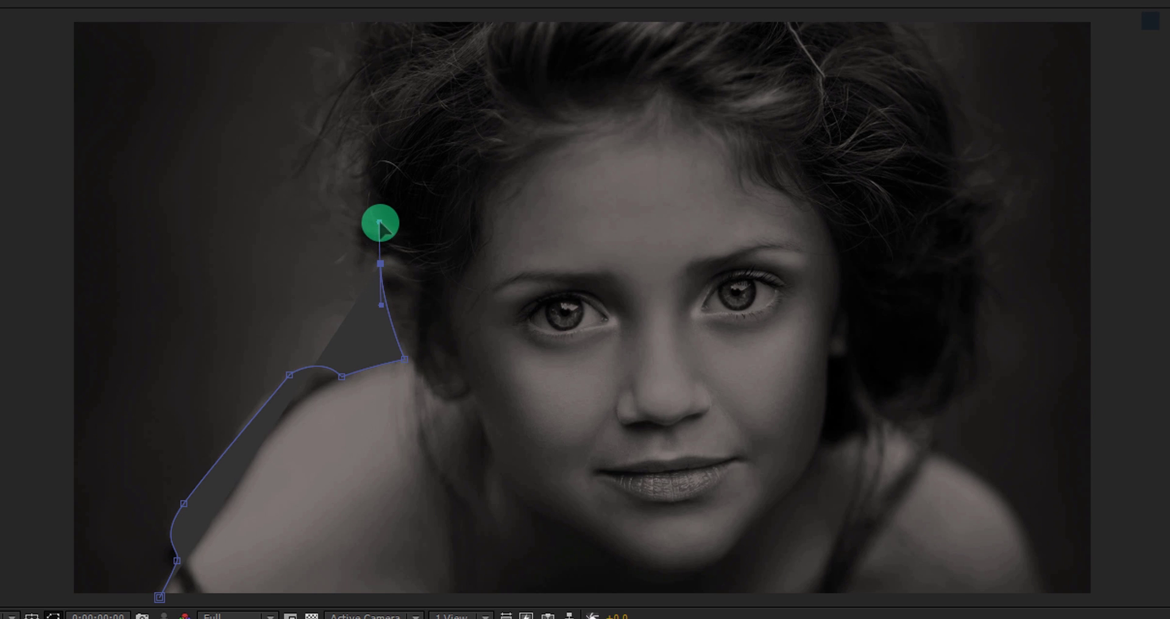
- Continue the outline over the head and down the right side to the bottom-right corner
drag(312, 199, 285, 125)
drag(327, 34, 393, 6)
click(416, 10)
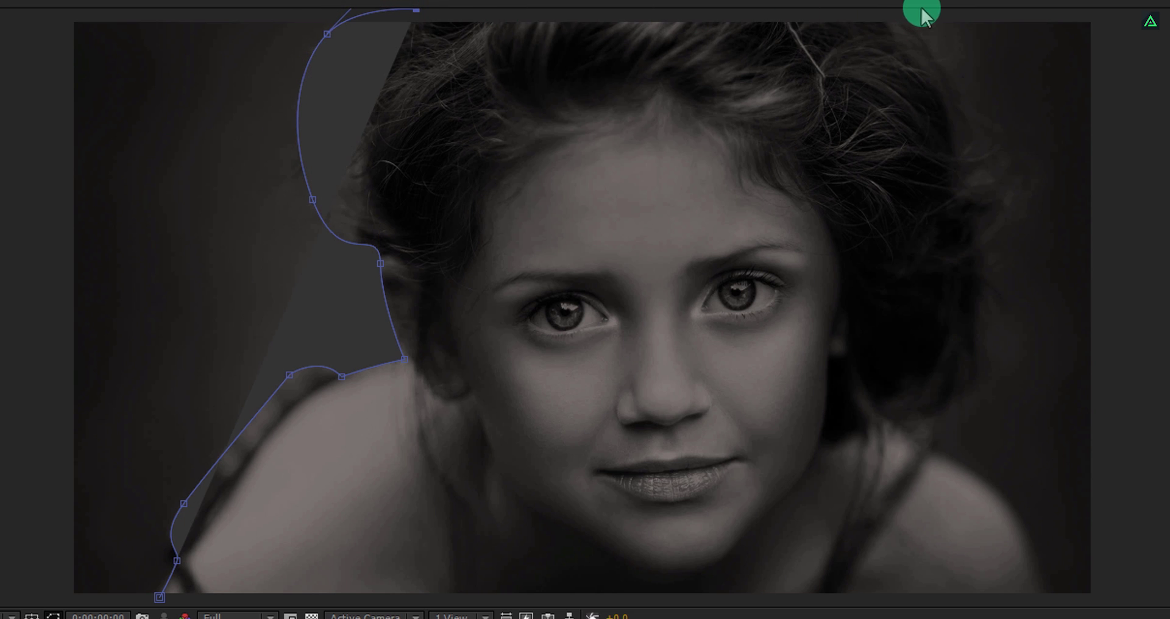
click(945, 15)
drag(978, 98, 979, 121)
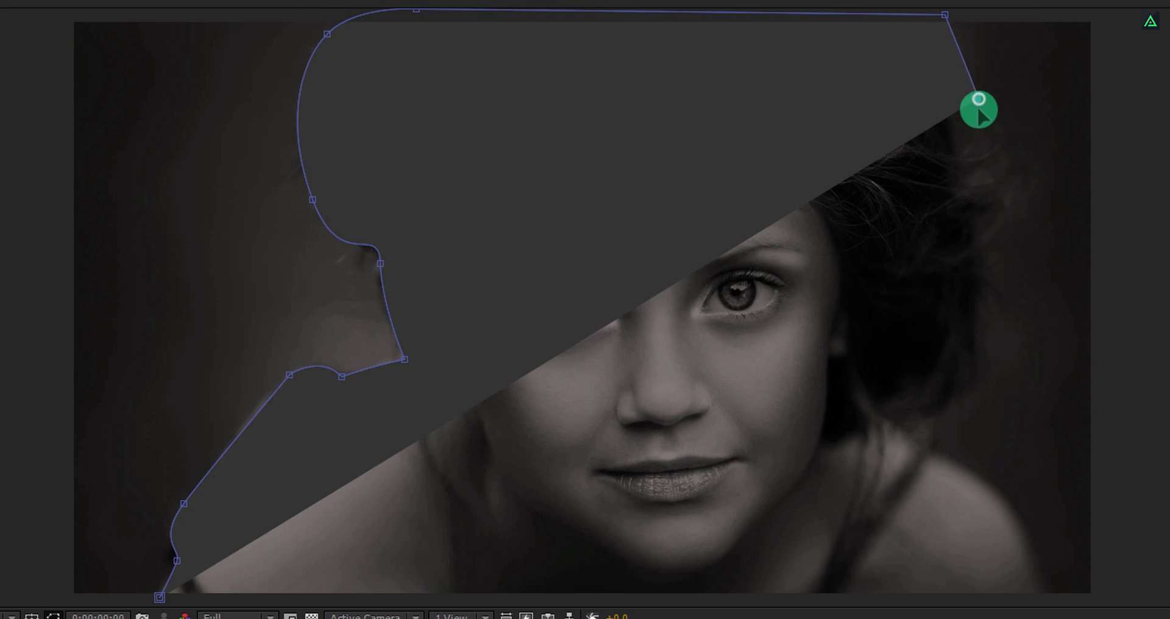
drag(1030, 224, 1003, 309)
drag(990, 360, 983, 385)
drag(957, 435, 958, 470)
drag(1040, 594, 1029, 618)
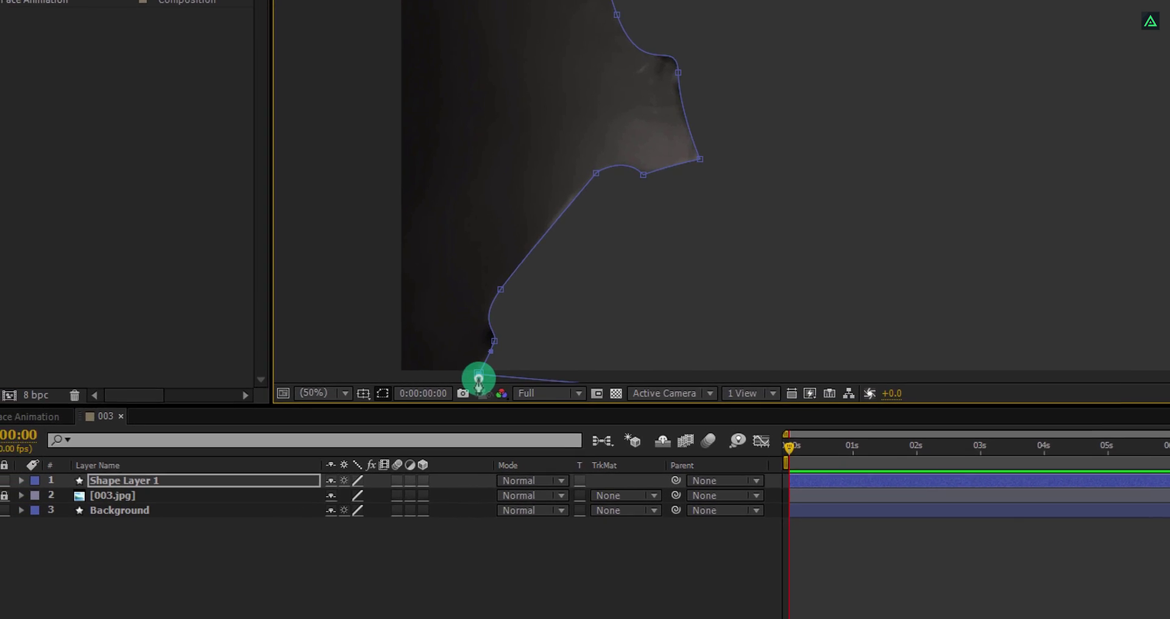
- Close the traced path, rename the layer Body, and drag it below Background
click(253, 532)
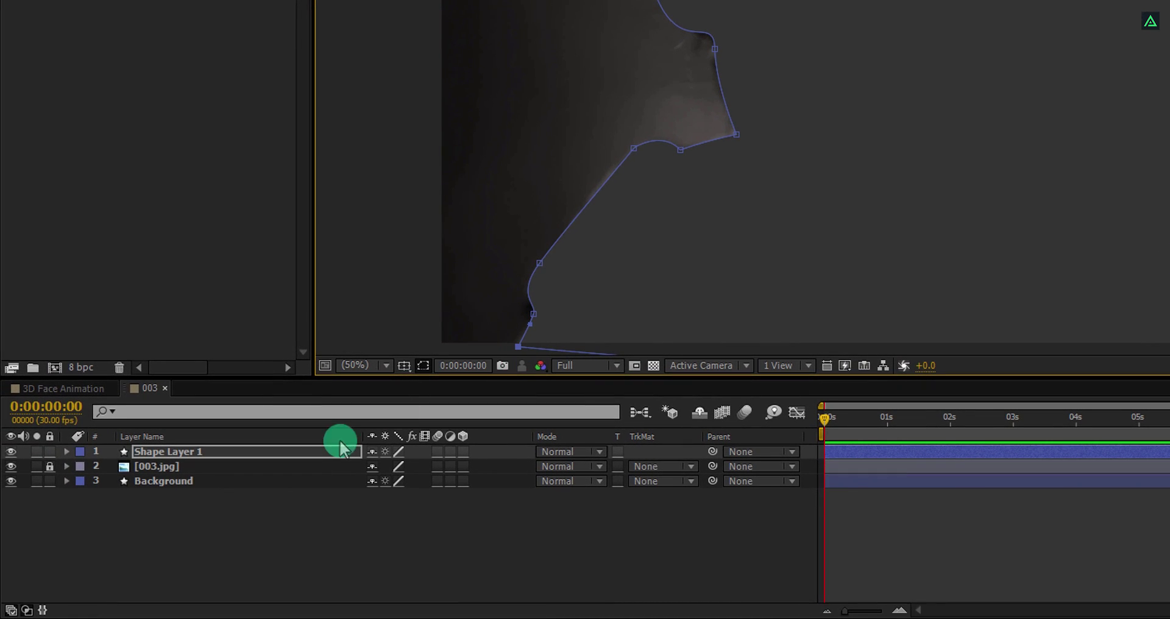
click(262, 452)
key(Return)
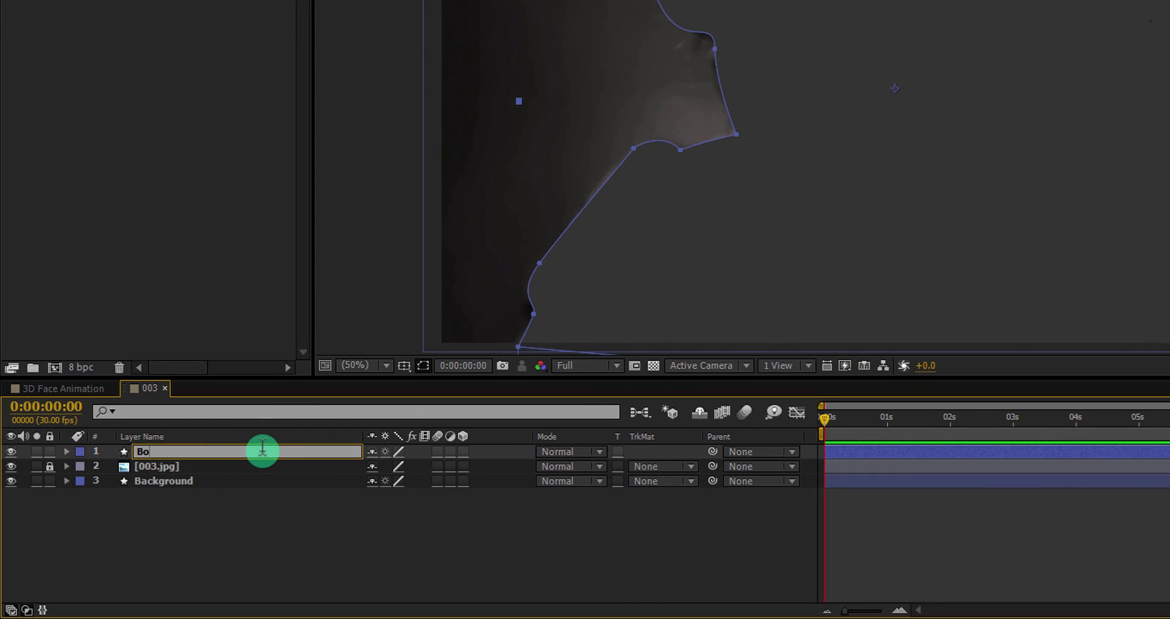
drag(262, 456, 264, 488)
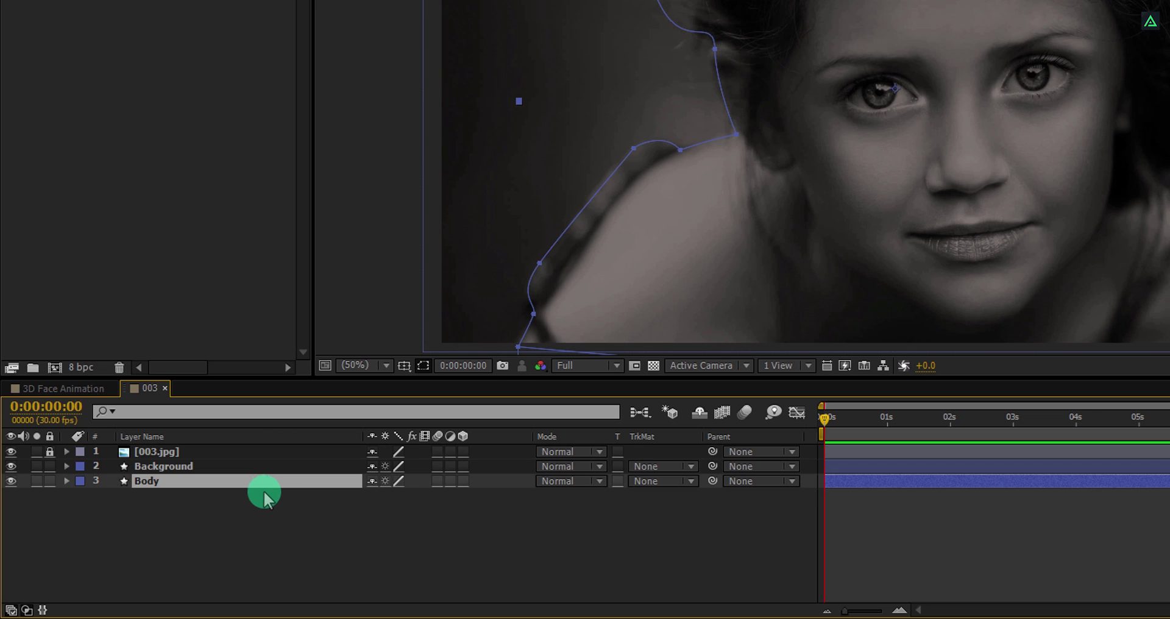
click(262, 496)
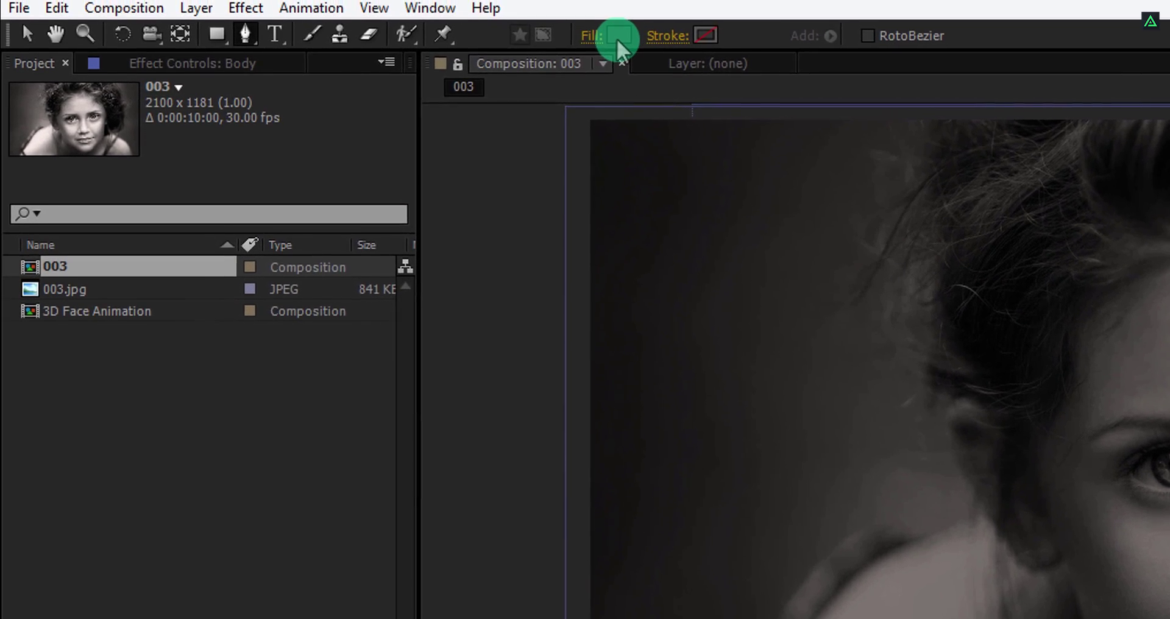
- Change the shape fill colour to grey #4B4B4B
click(598, 0)
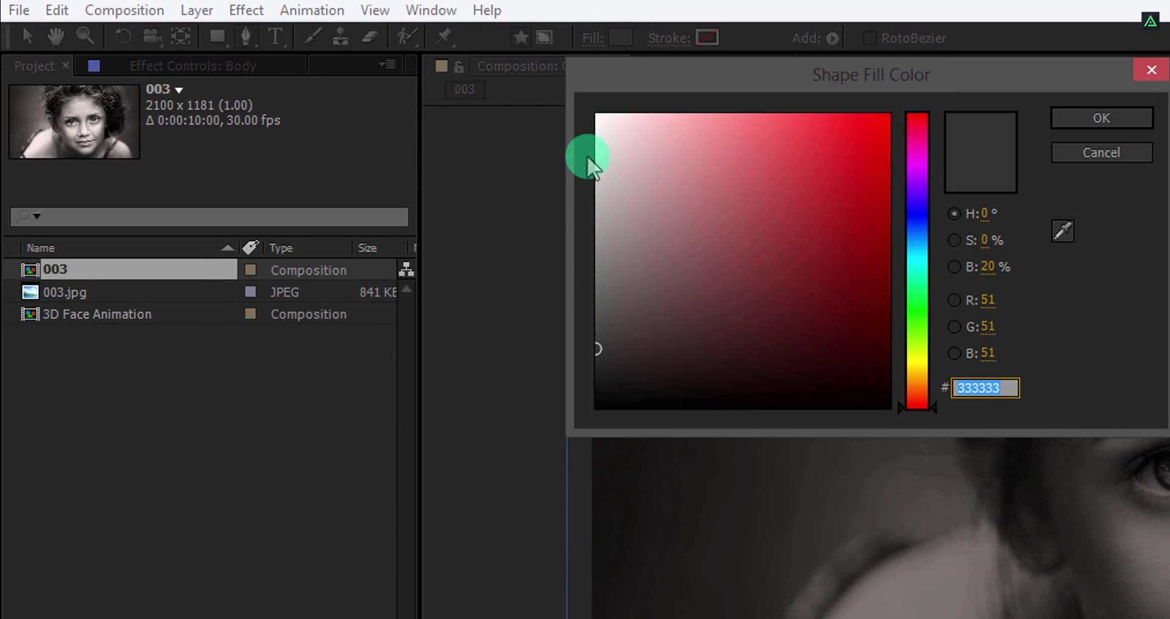
drag(598, 349, 580, 322)
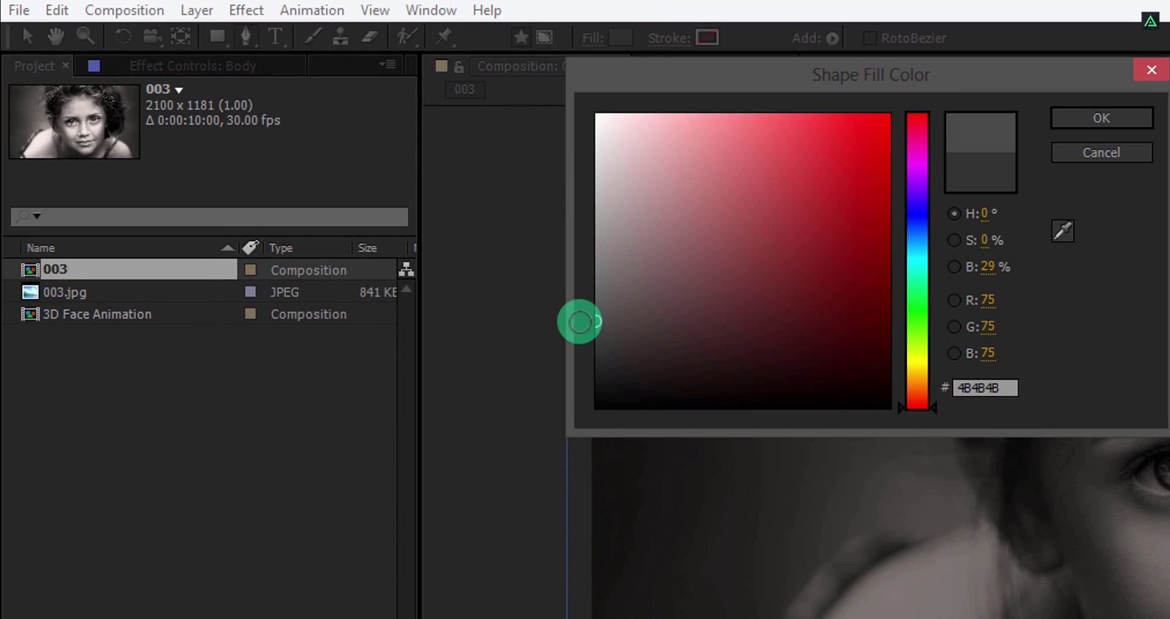
click(1079, 121)
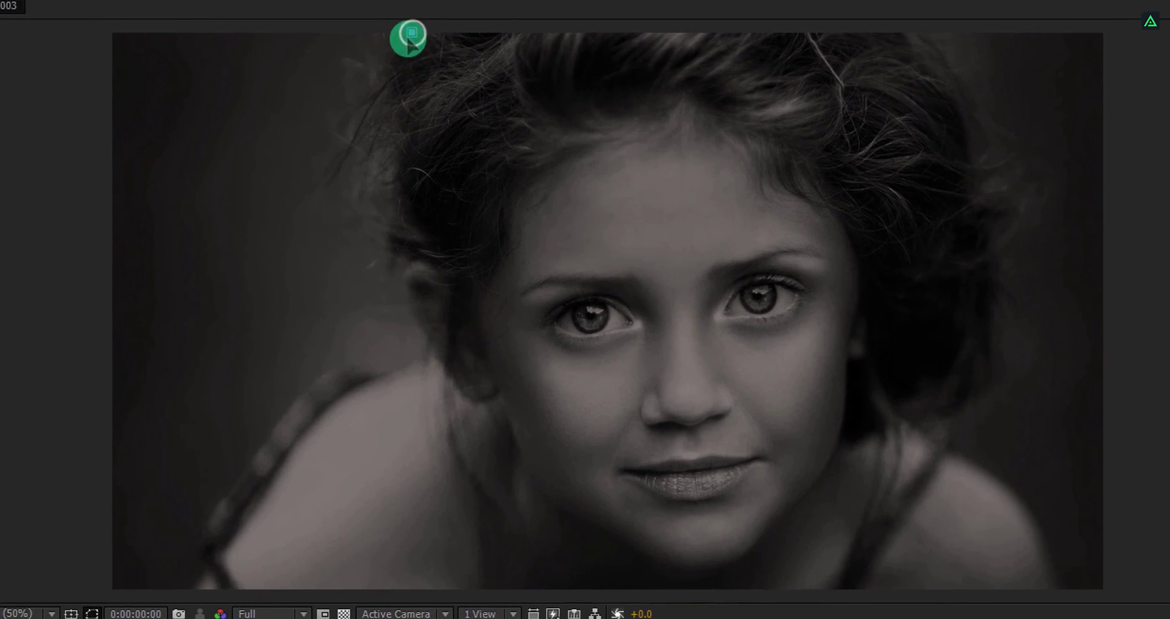
- Trace a closed path around the girl's face and head with the Pen tool
drag(406, 185, 413, 230)
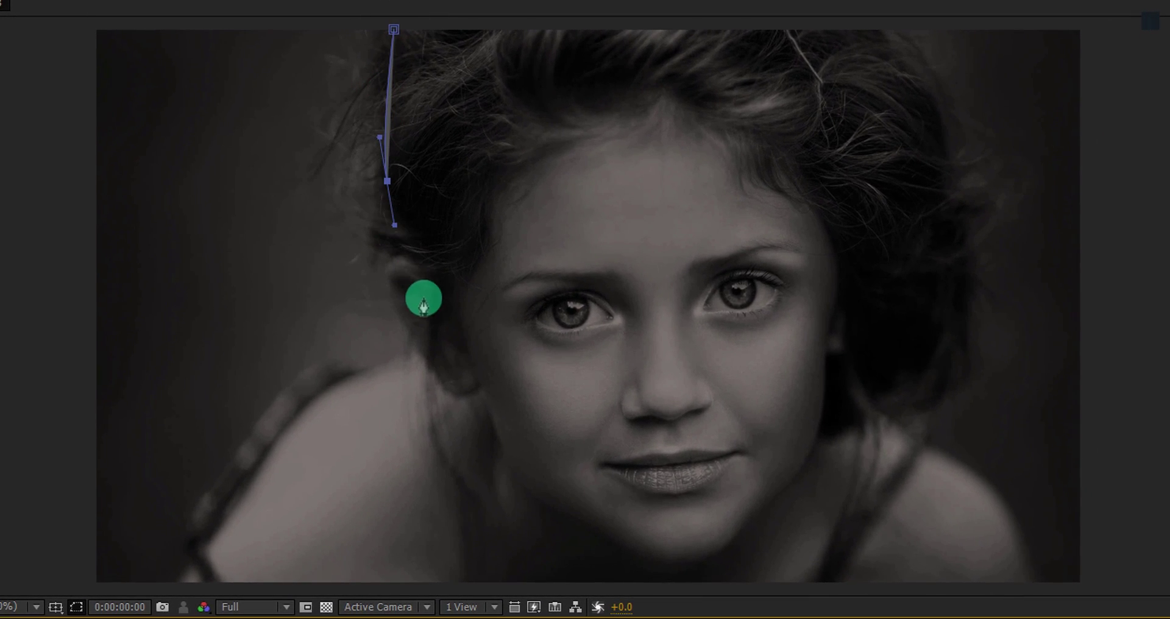
drag(435, 345, 684, 564)
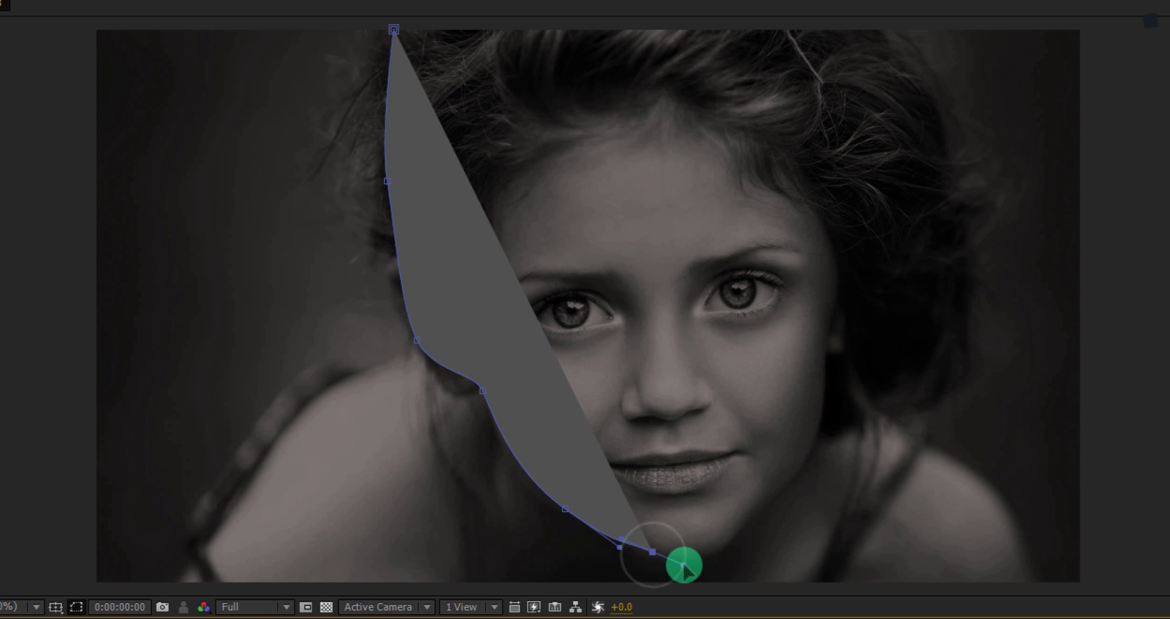
drag(740, 530, 762, 486)
drag(818, 427, 841, 358)
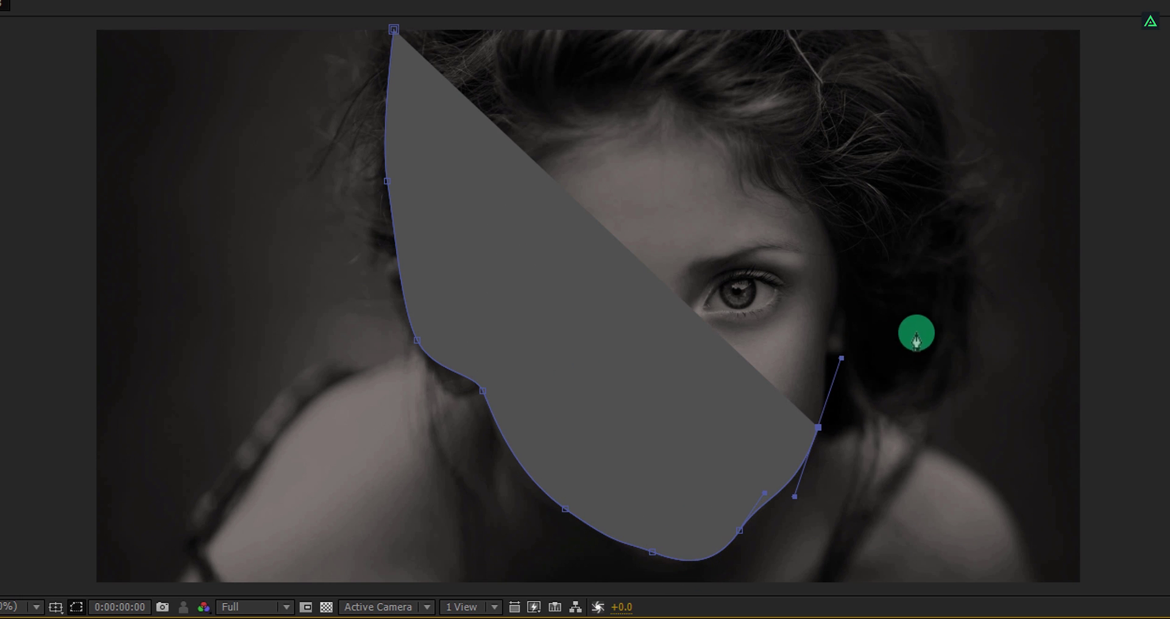
drag(917, 325, 918, 300)
click(935, 141)
drag(876, 32, 748, 20)
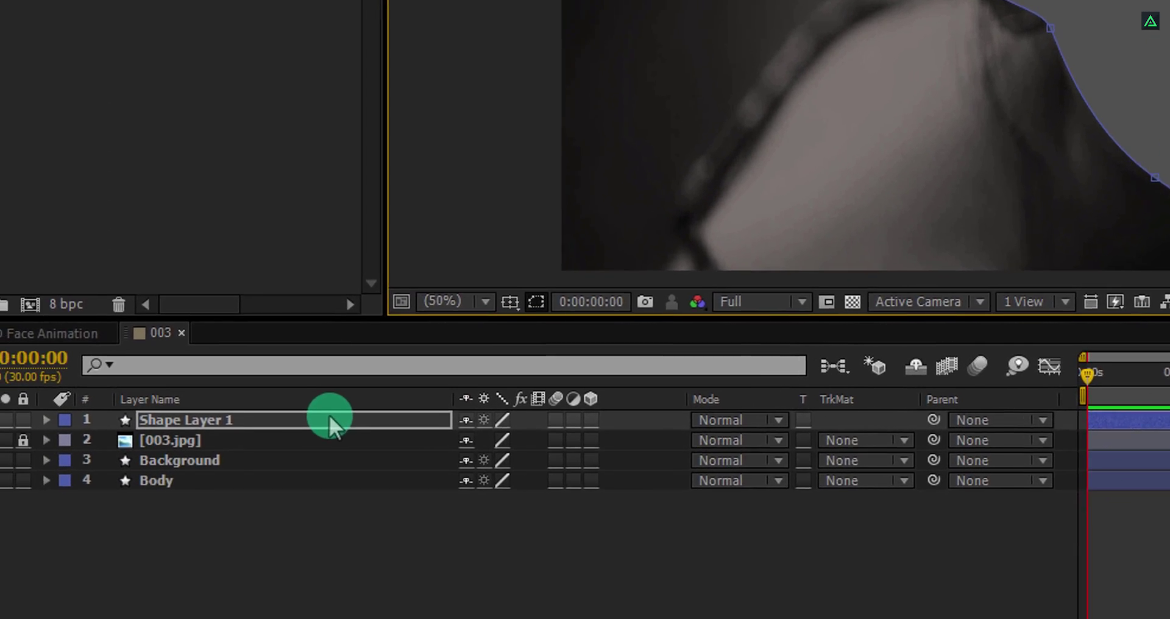
- Move the new shape just below 003.jpg and rename it Face
drag(100, 570, 103, 594)
drag(384, 413, 384, 414)
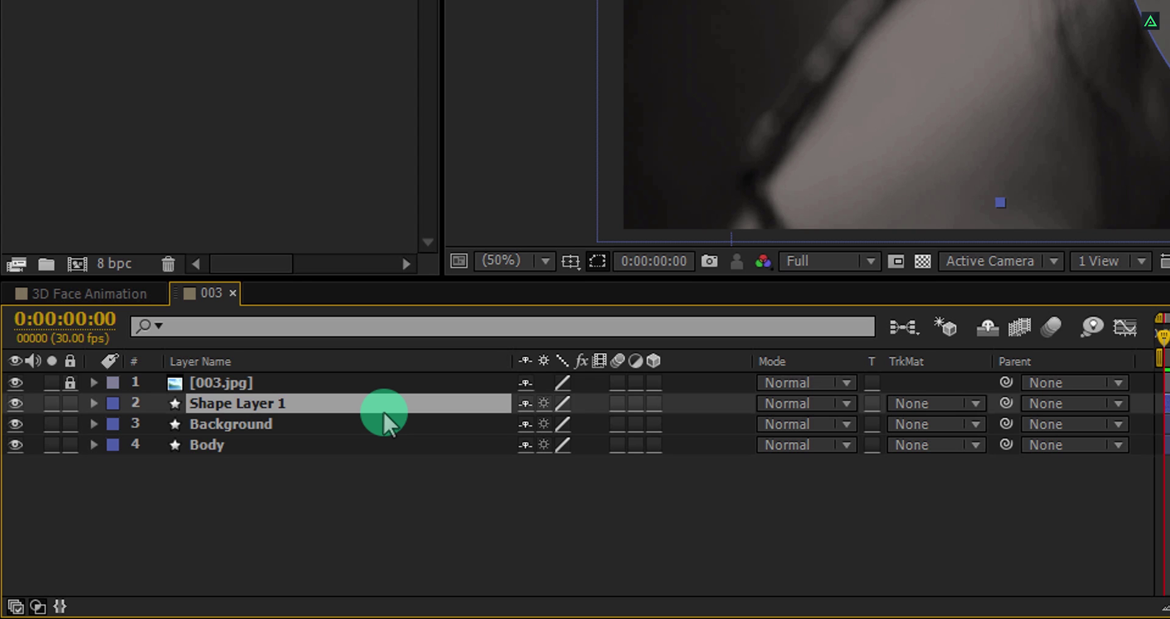
text(e)
key(Return)
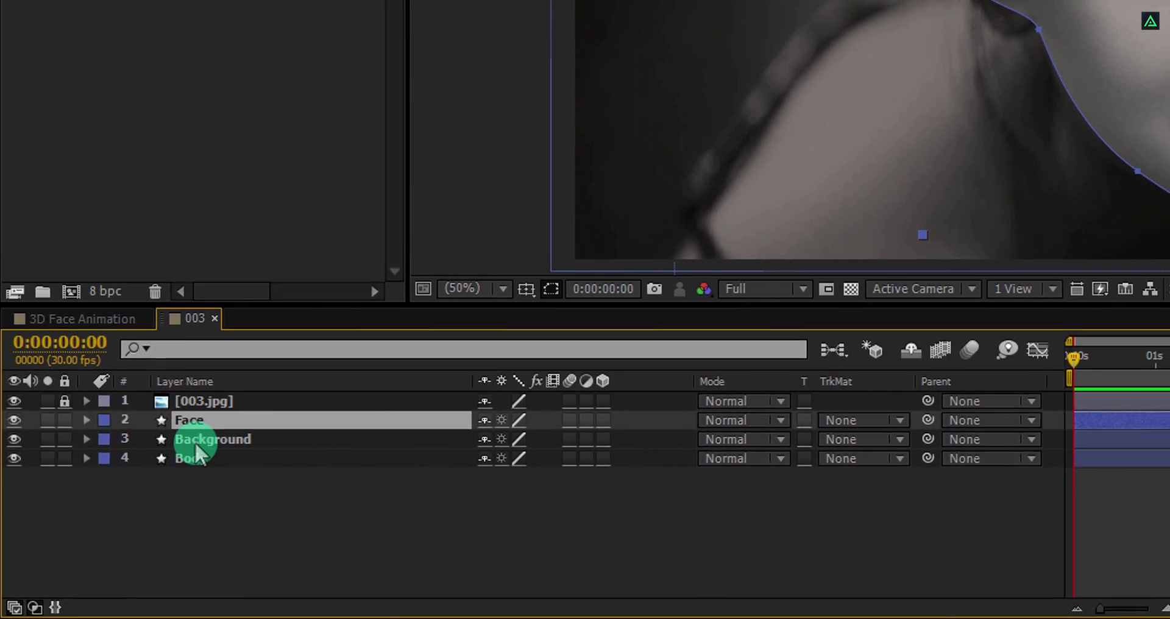
- Move Background to the bottom of the stack and check the grey shapes without the photo
click(238, 428)
drag(201, 468, 194, 483)
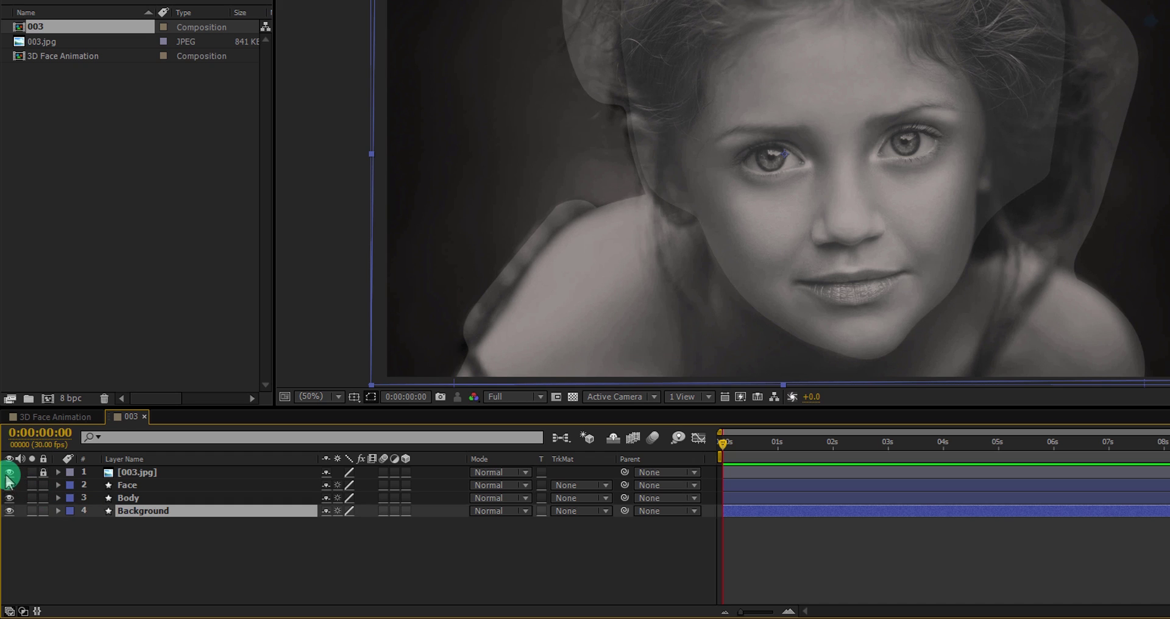
click(9, 472)
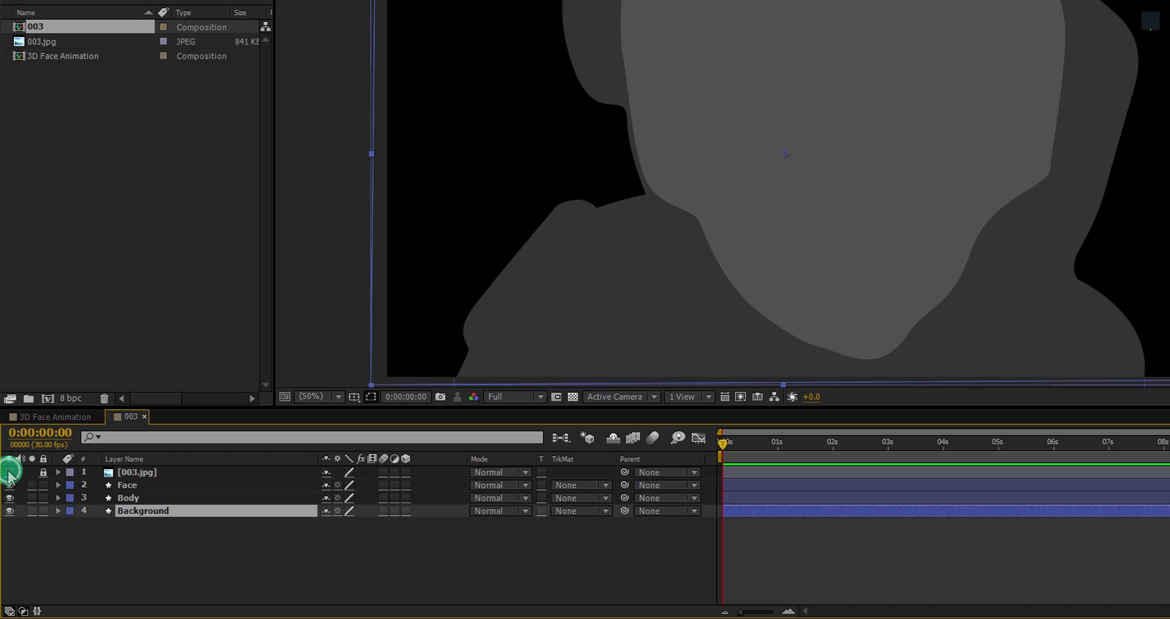
click(9, 473)
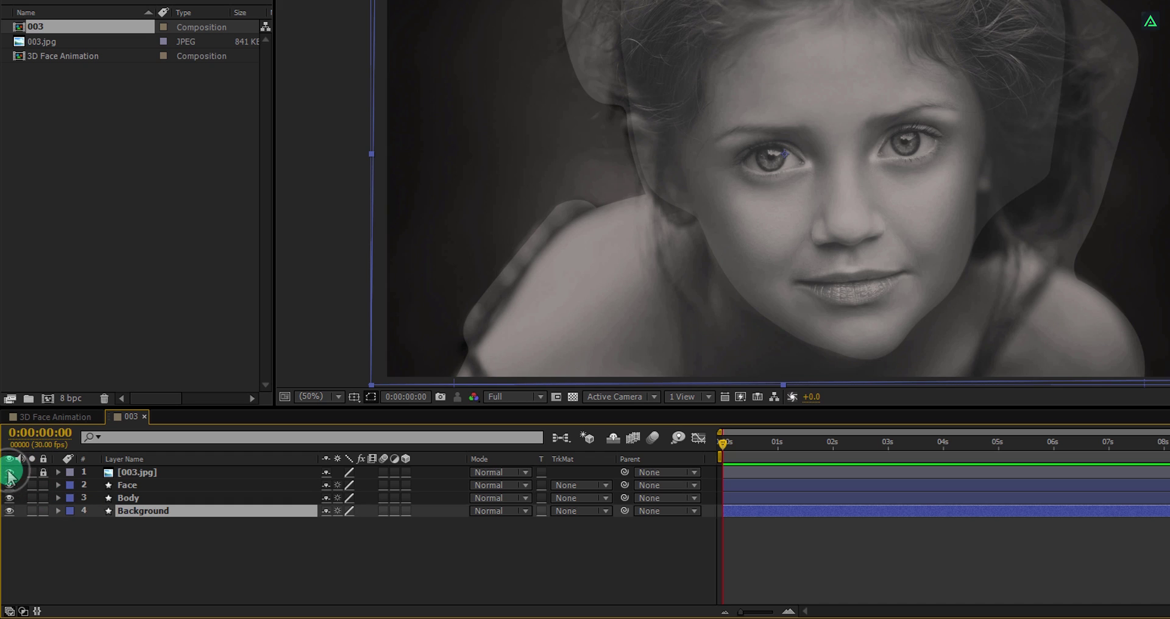
click(145, 538)
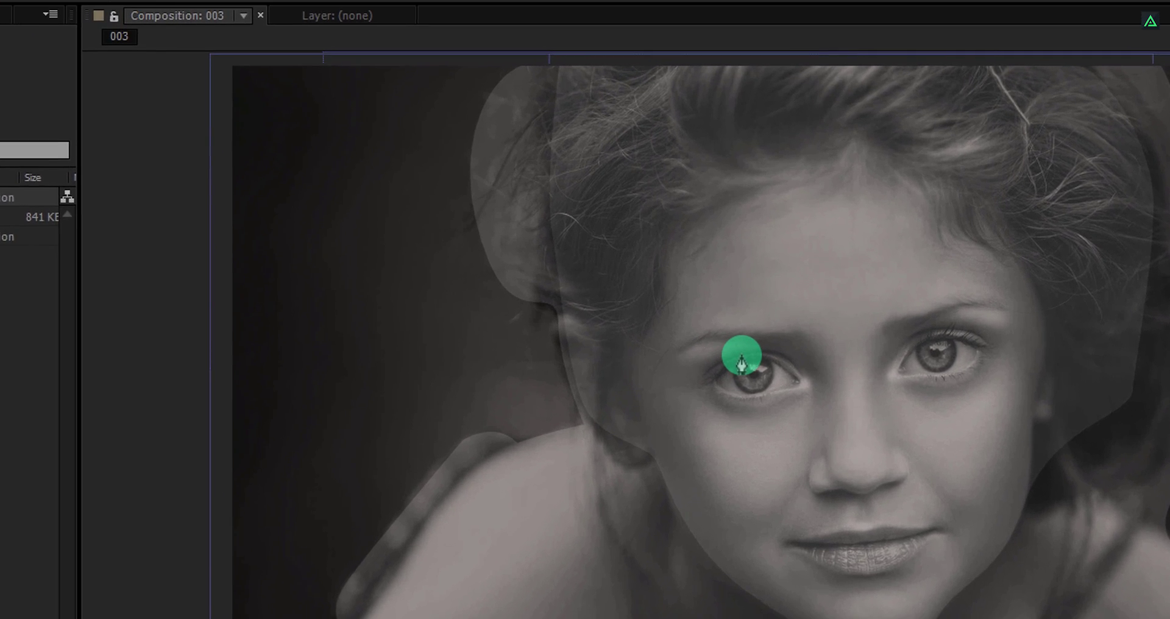
- Darken the shape Fill colour slightly to grey #4C4C4C
click(199, 39)
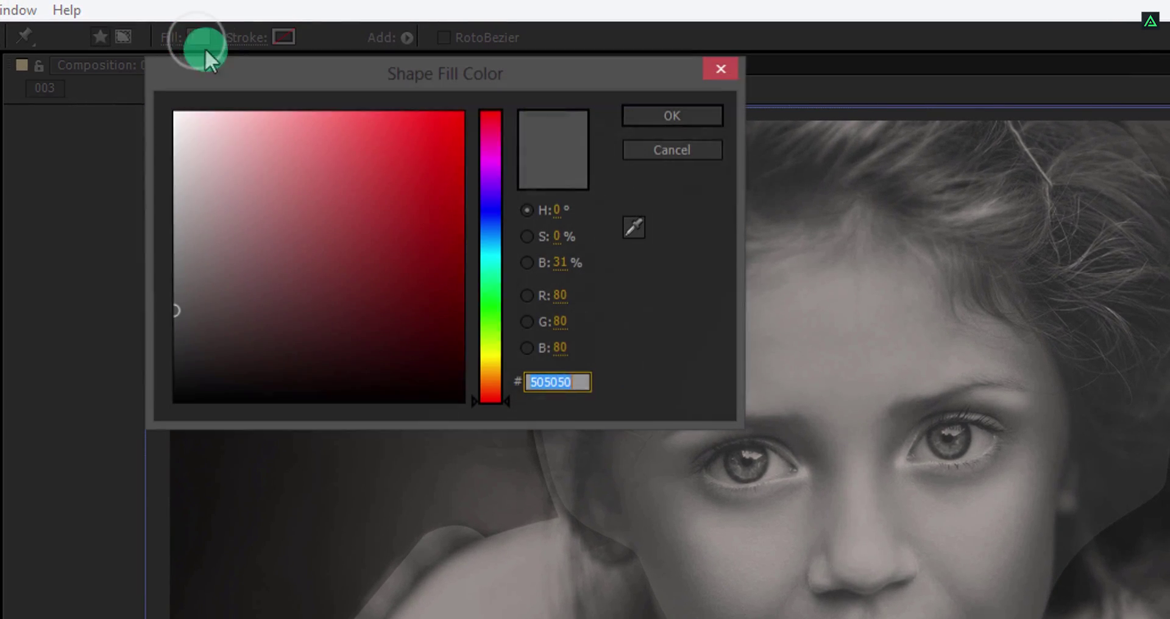
click(175, 308)
drag(168, 313, 160, 316)
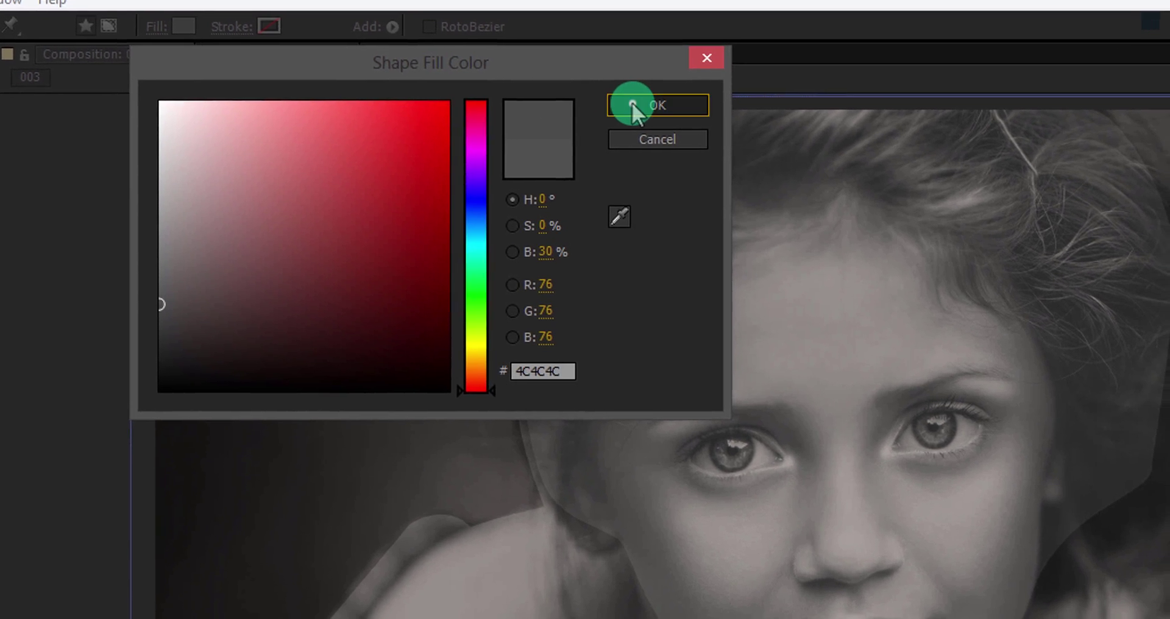
click(637, 115)
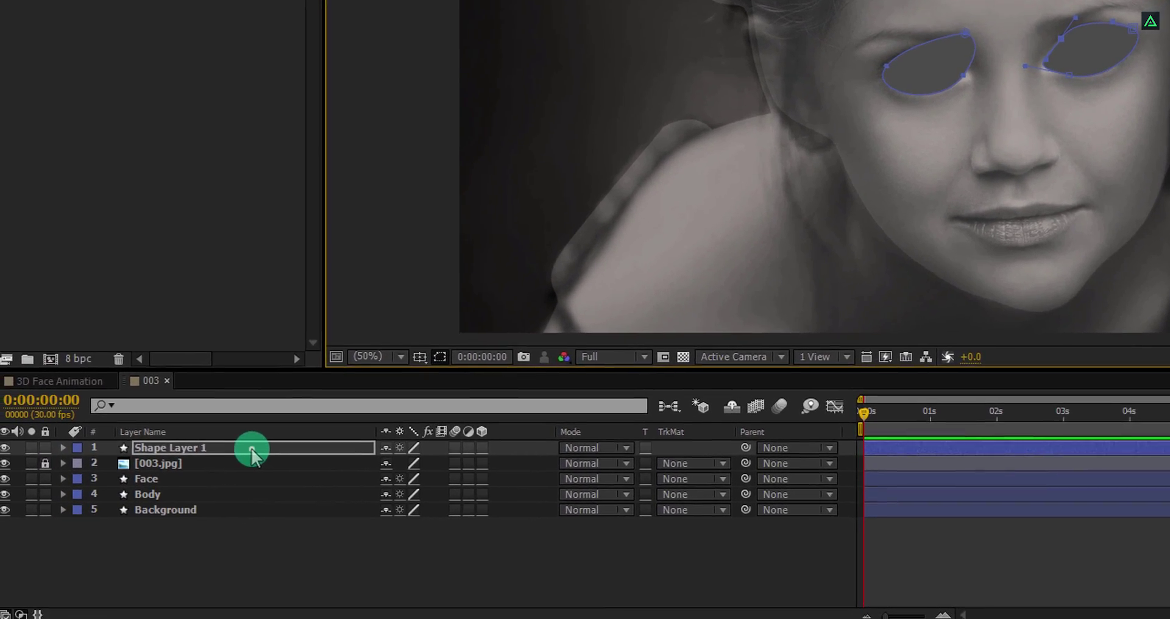
- Rename Shape Layer 1 to Eyes
click(95, 560)
key(Return)
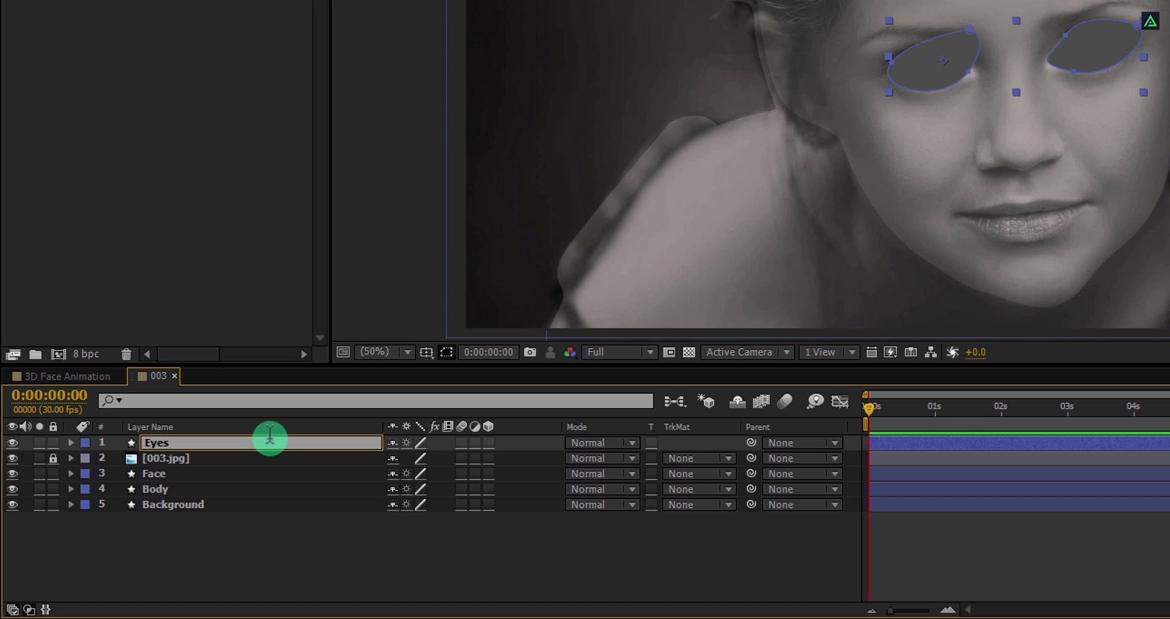
key(Return)
- Move the Eyes layer below 003.jpg, toggling the photo's visibility to check the shapes
drag(267, 450, 264, 470)
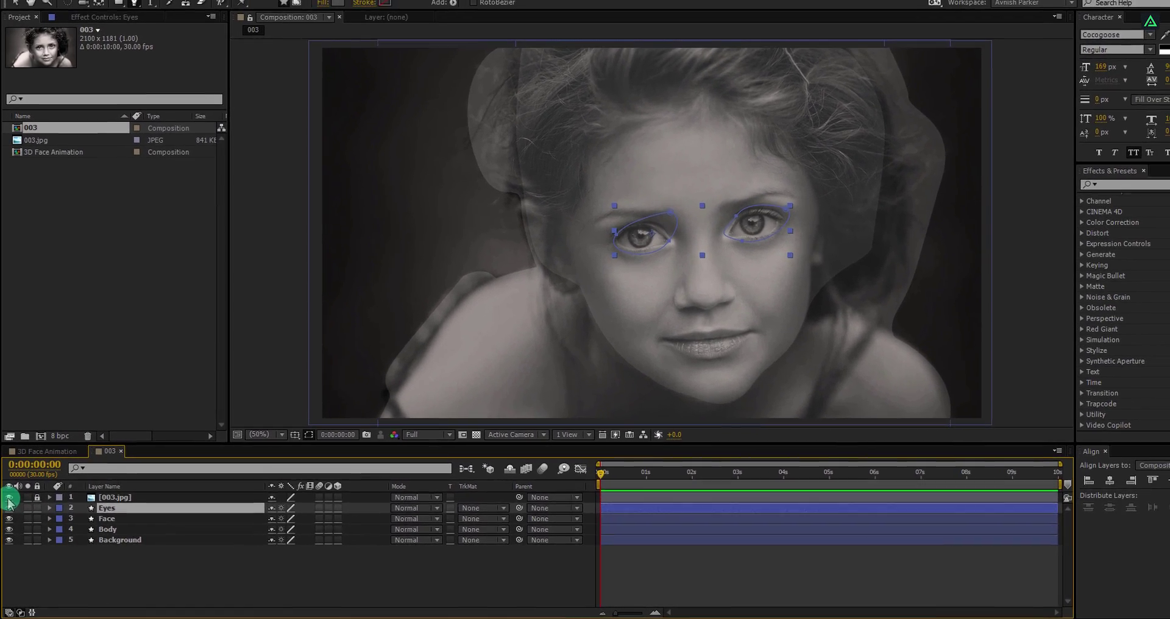
click(9, 498)
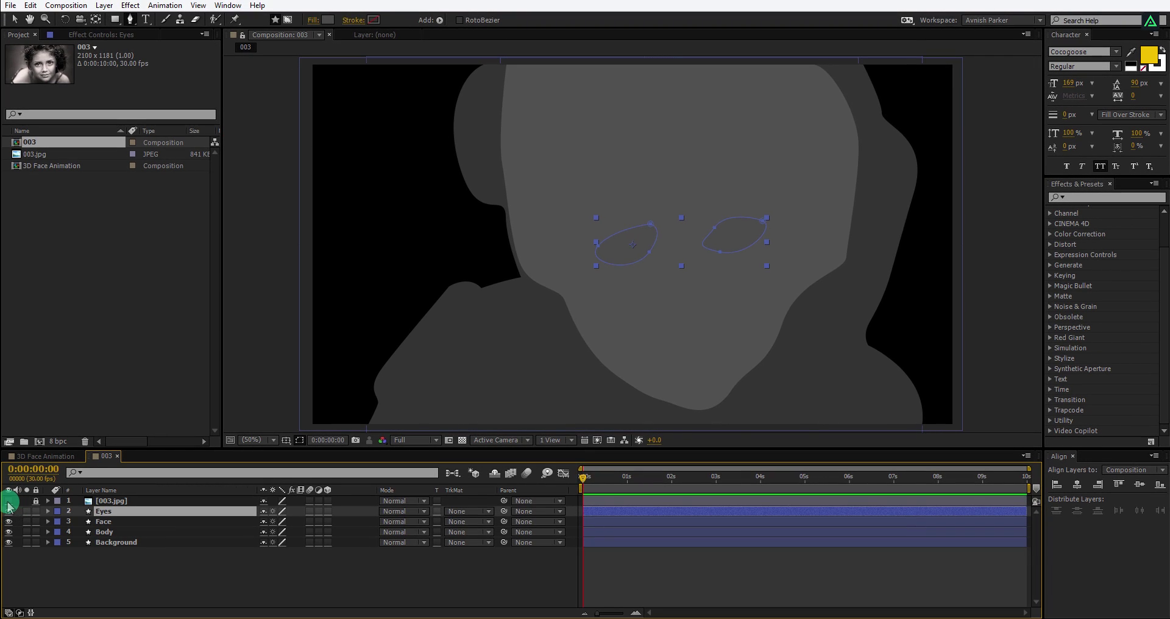
click(30, 555)
click(9, 501)
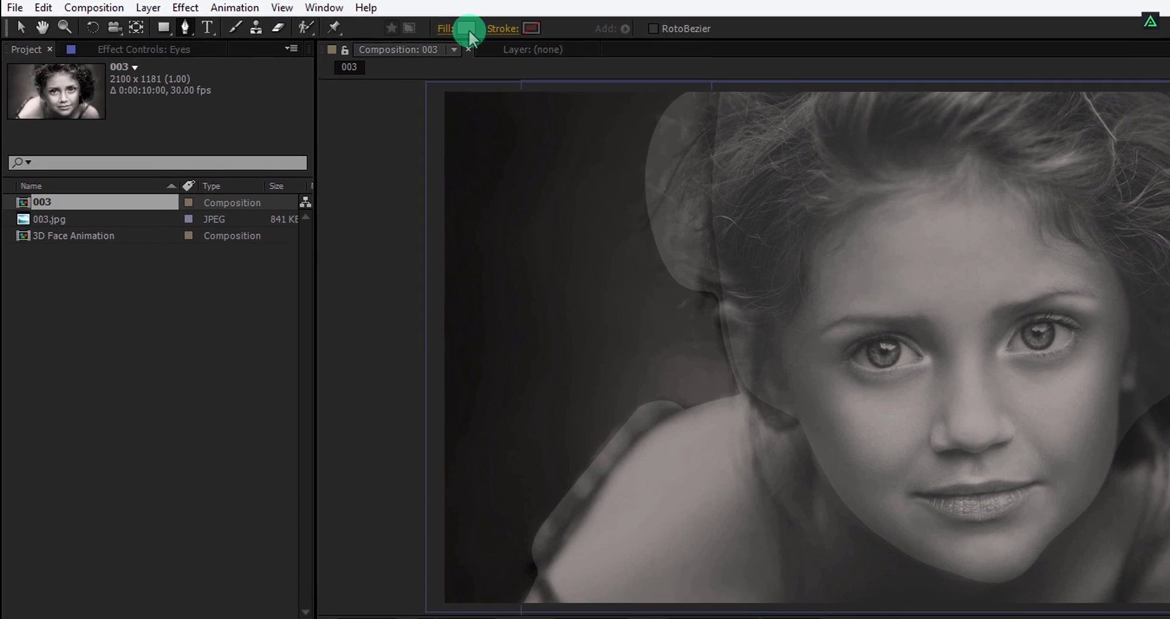
- Set the new shape Fill to the lighter grey #6D6D6D
click(440, 26)
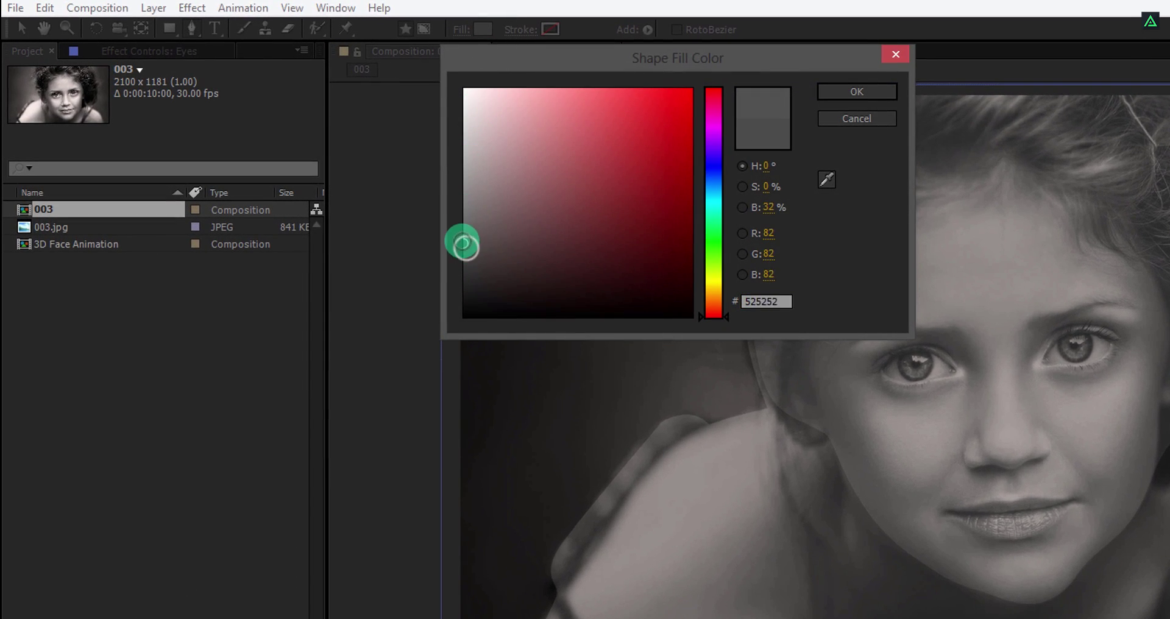
drag(464, 245, 456, 227)
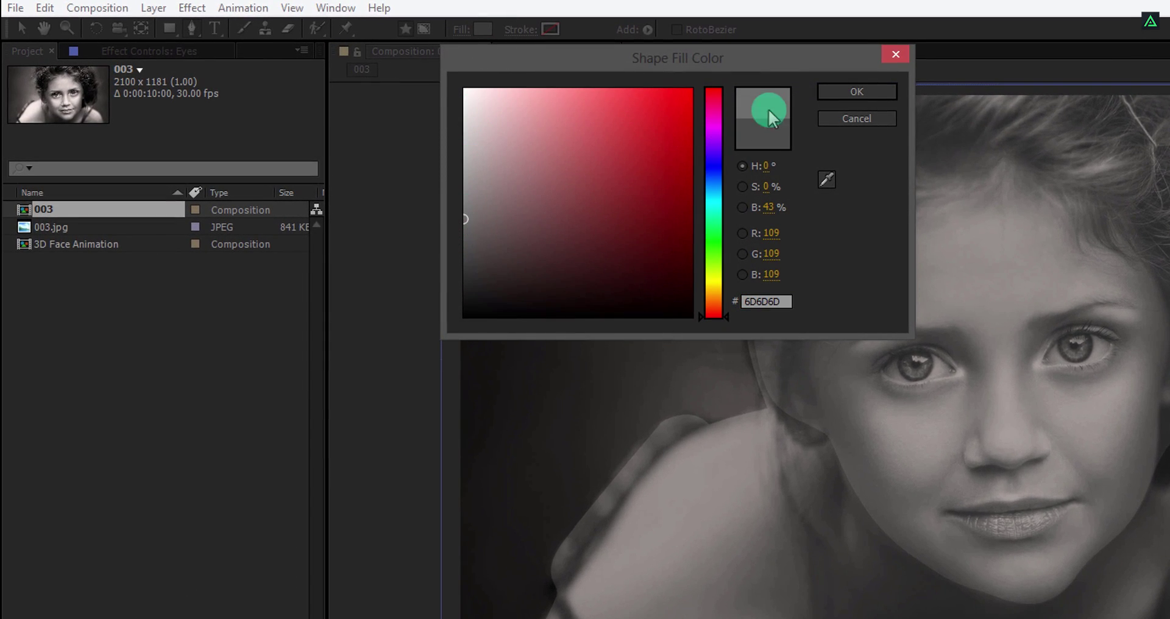
click(848, 95)
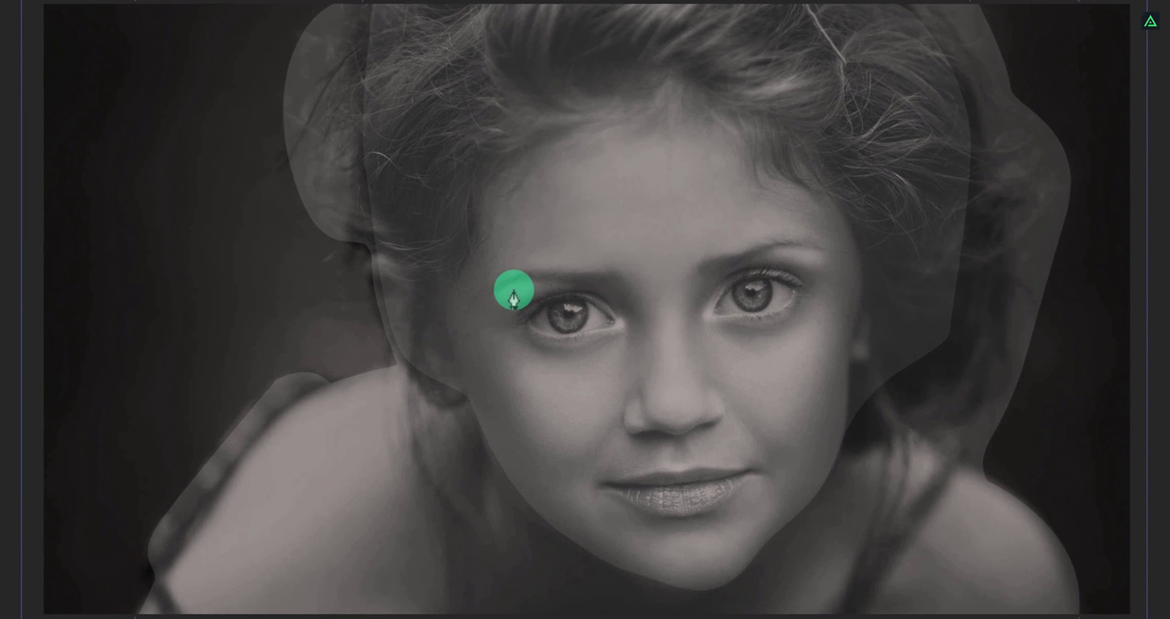
- Draw a curved forehead shape with the Pen tool
click(515, 281)
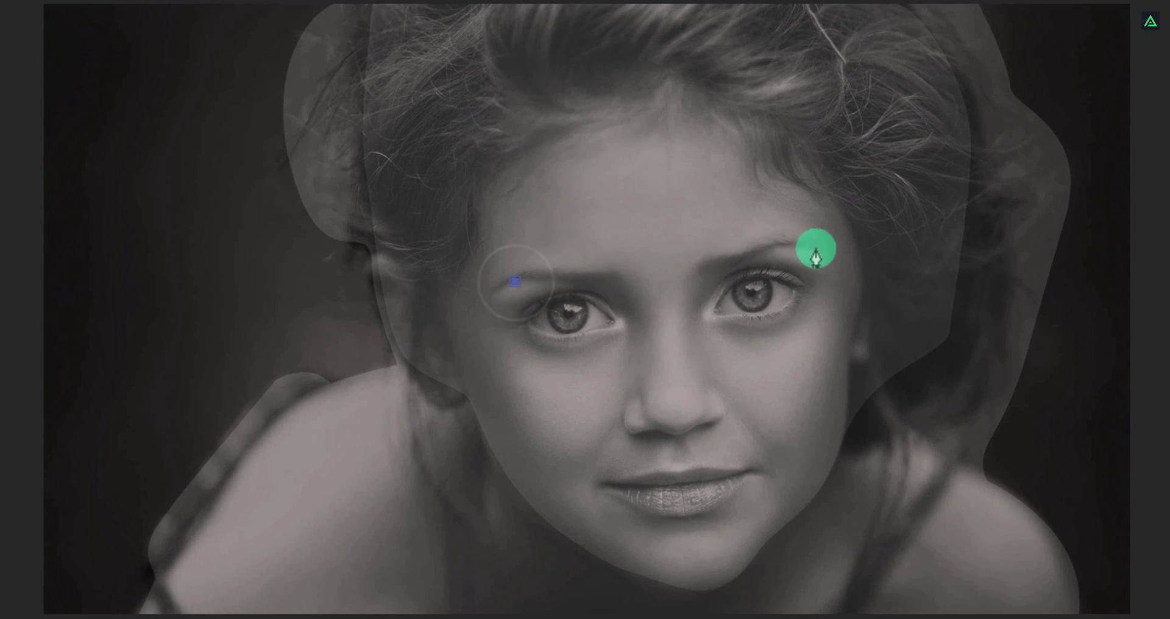
drag(835, 248, 882, 287)
click(747, 126)
drag(545, 140, 522, 155)
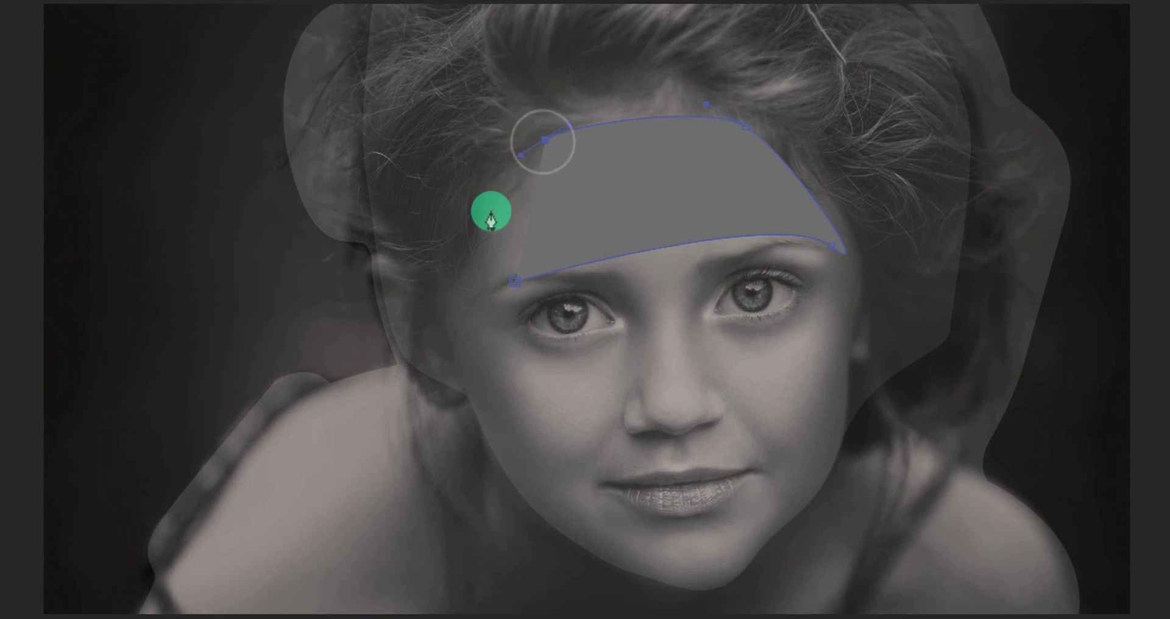
drag(491, 215, 491, 236)
click(512, 284)
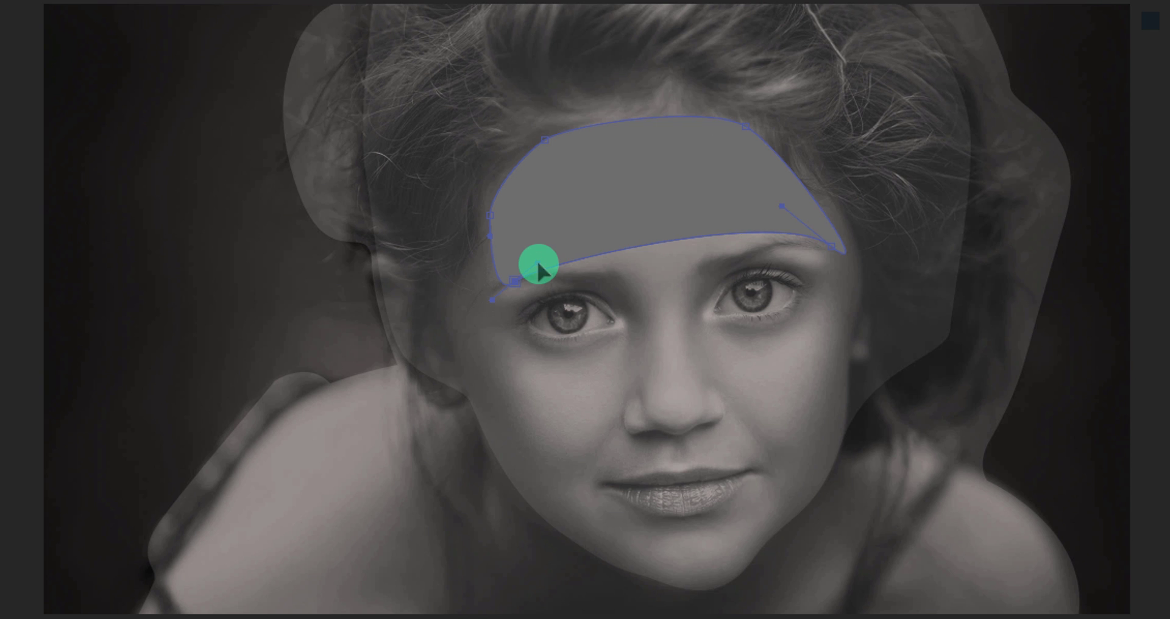
- Draw the nose and chin shapes on the same layer with the Pen tool
click(647, 384)
click(726, 424)
drag(705, 385, 635, 395)
click(647, 384)
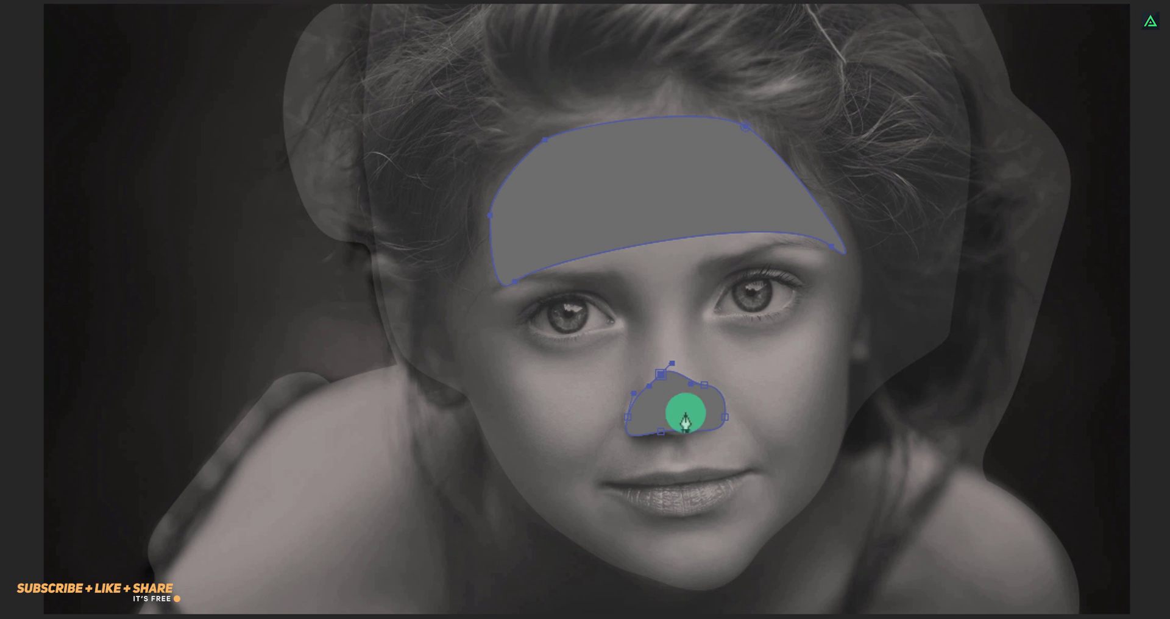
click(666, 541)
drag(644, 568, 663, 572)
click(704, 585)
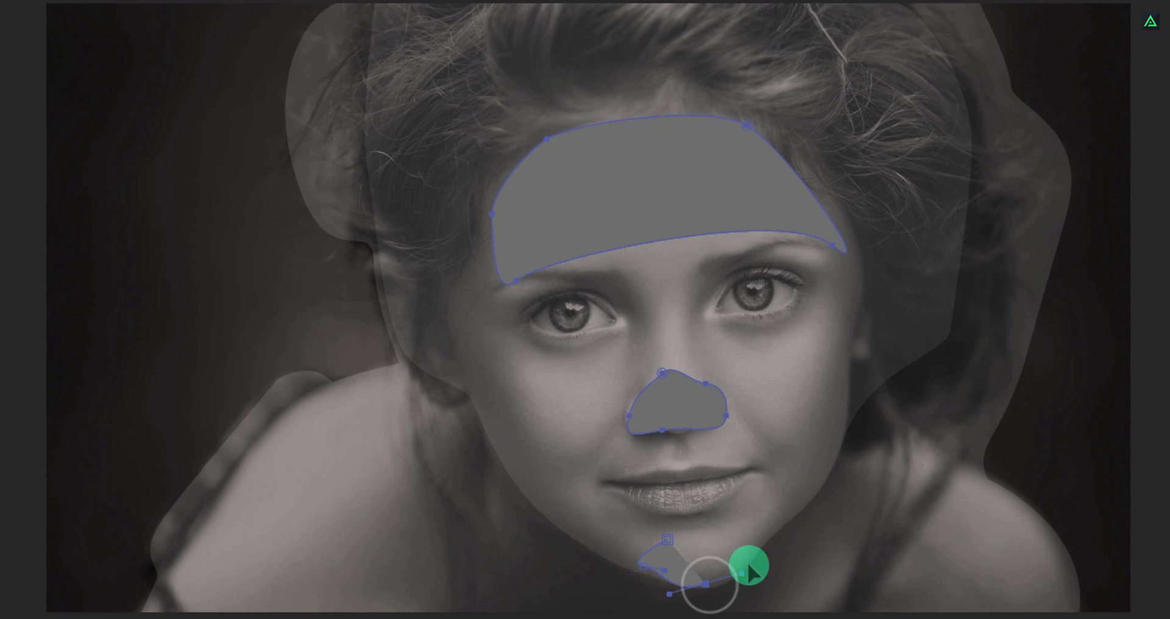
drag(757, 540, 765, 521)
click(665, 541)
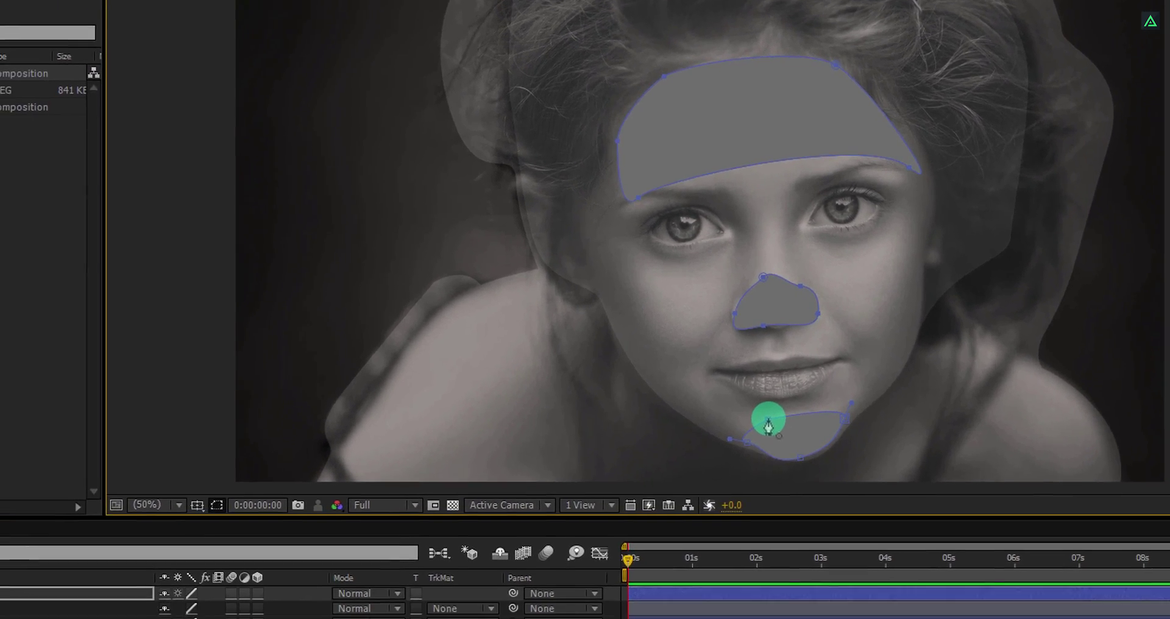
- Rename the shape layer Nose and move it beneath 003.jpg
click(209, 556)
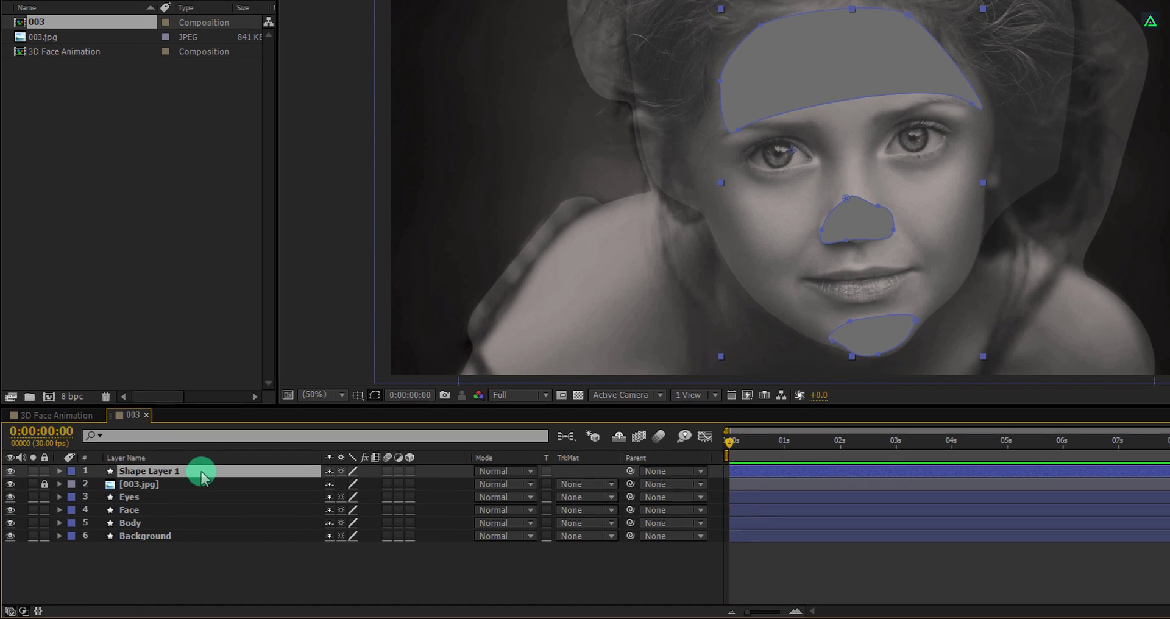
key(Return)
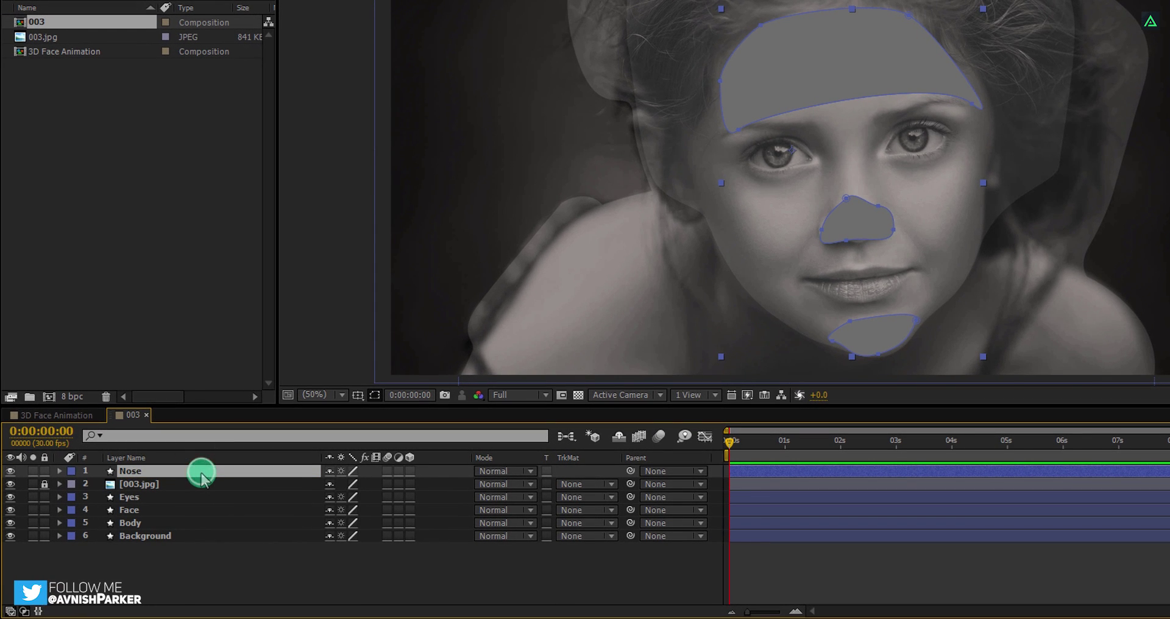
drag(201, 477, 204, 501)
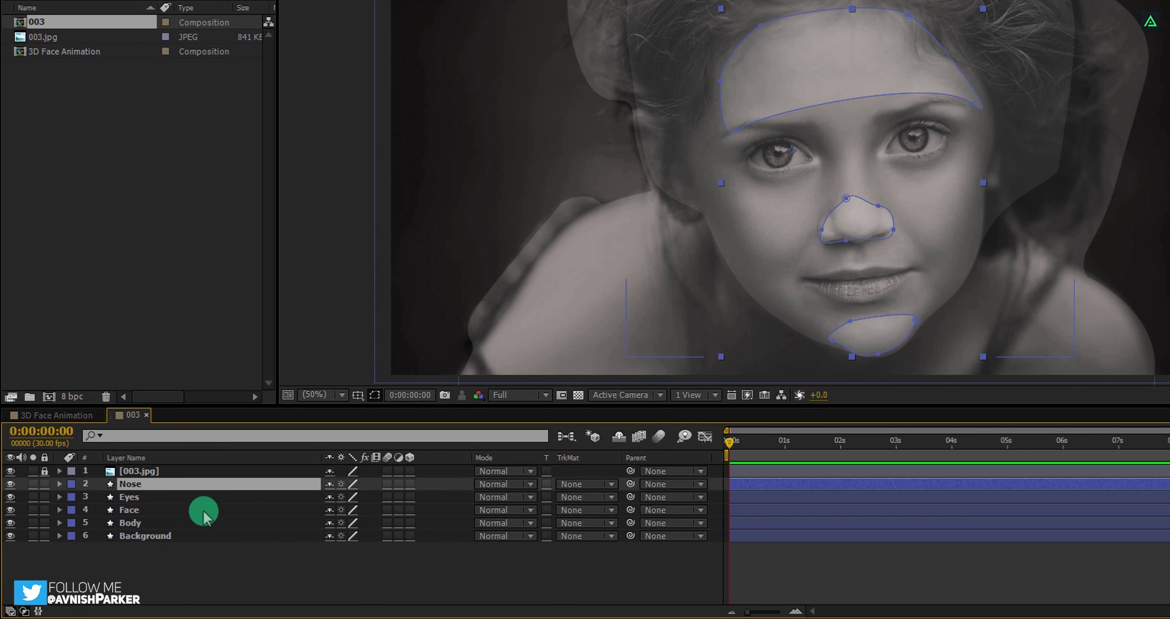
click(199, 550)
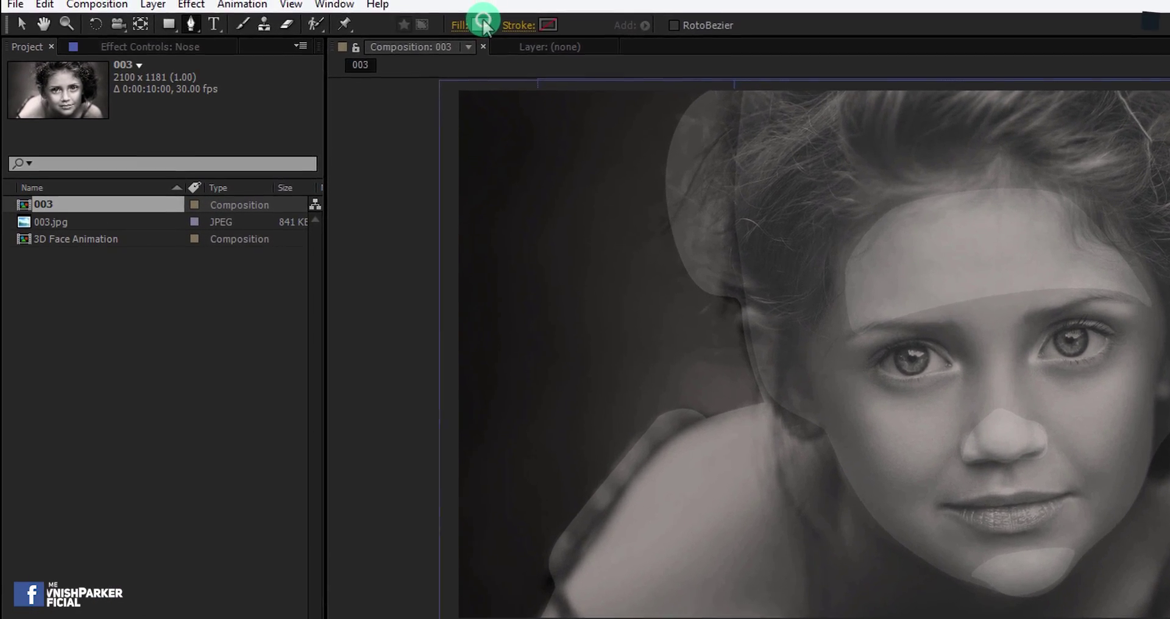
- Set the new shape Fill to the darker grey #5B5B5B
click(483, 29)
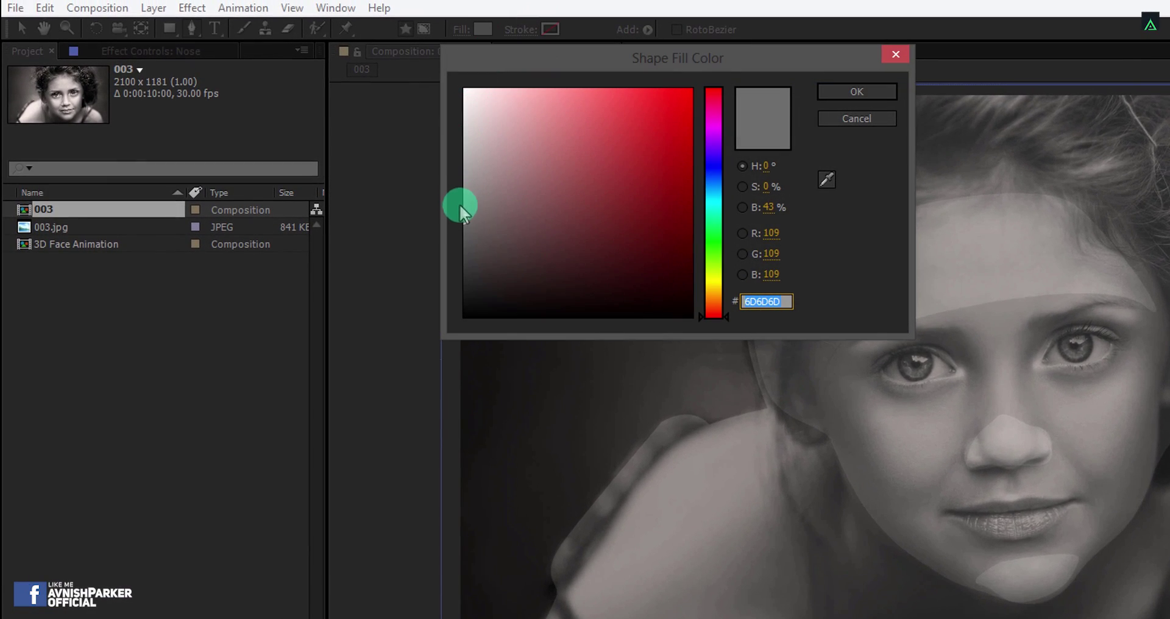
drag(466, 227, 454, 236)
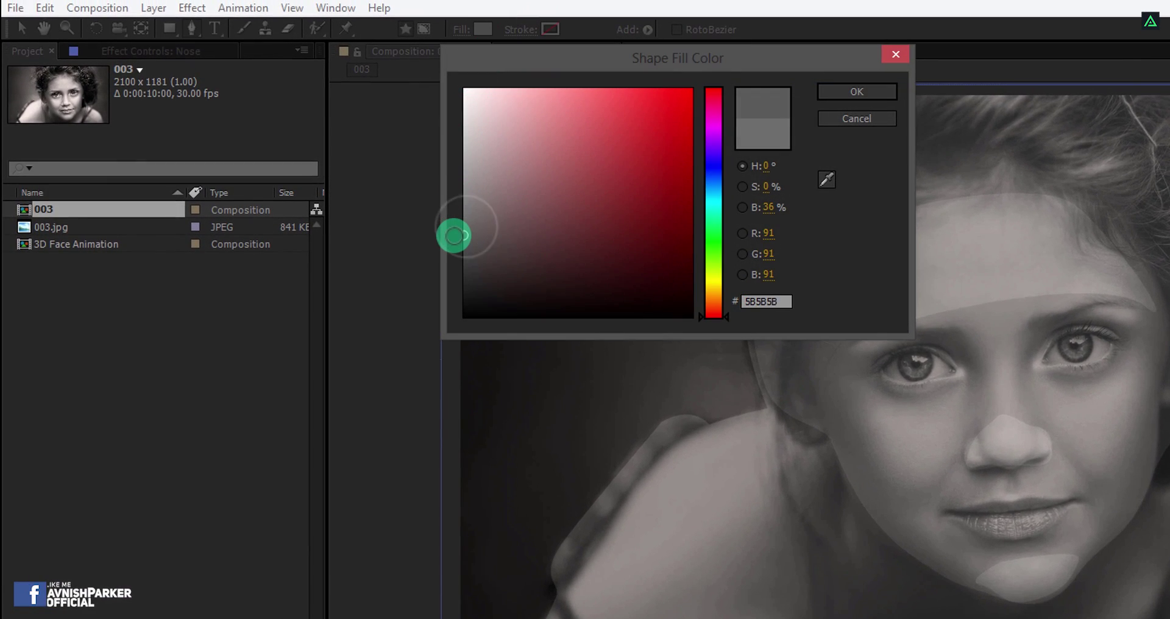
click(844, 92)
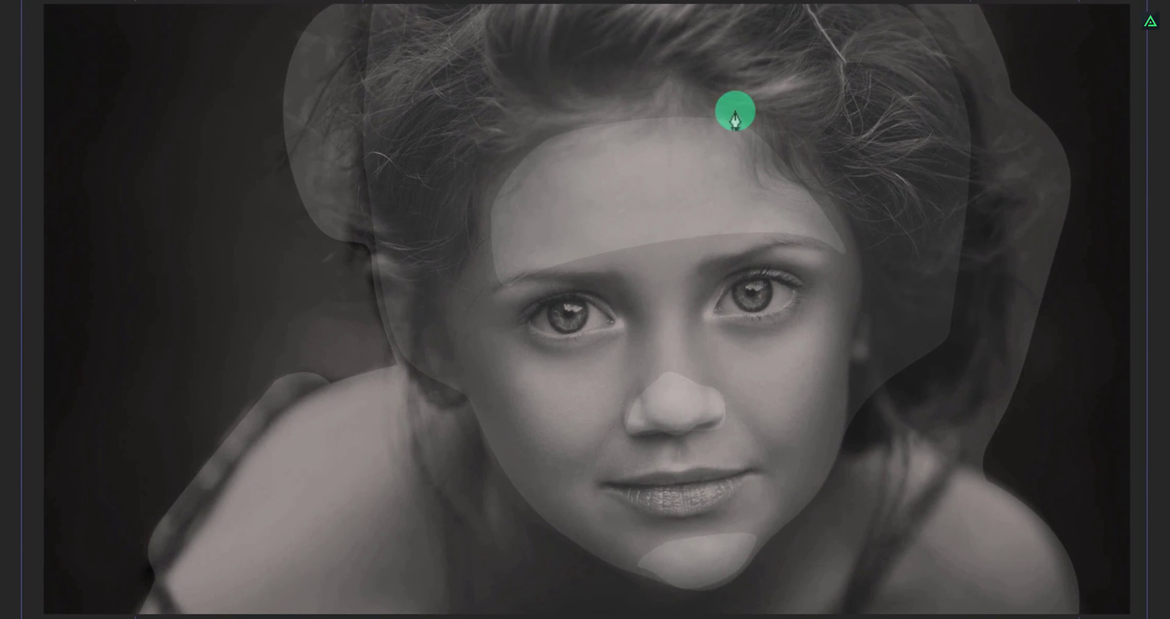
- Draw the hair arc over the top of the head with the Pen tool
click(450, 222)
mouse_move(643, 54)
mouse_down()
mouse_move(755, 89)
mouse_move(791, 82)
mouse_up()
mouse_move(835, 142)
mouse_down()
mouse_move(875, 177)
mouse_move(935, 102)
mouse_up()
click(880, 217)
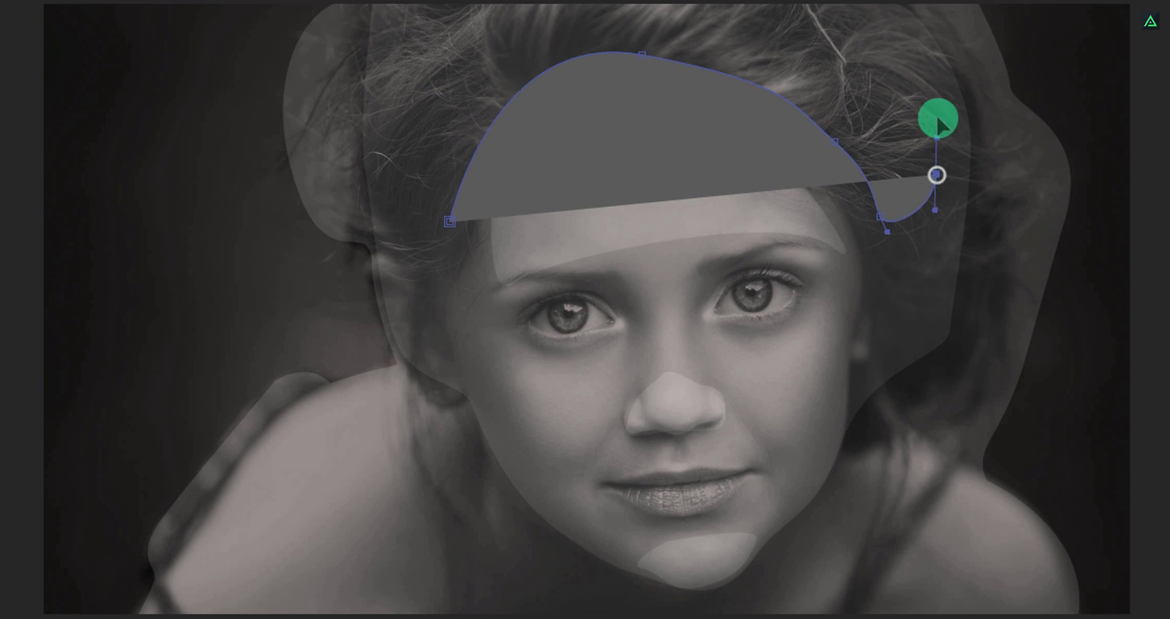
drag(843, 32, 779, 9)
drag(608, 3, 502, 24)
drag(436, 72, 410, 97)
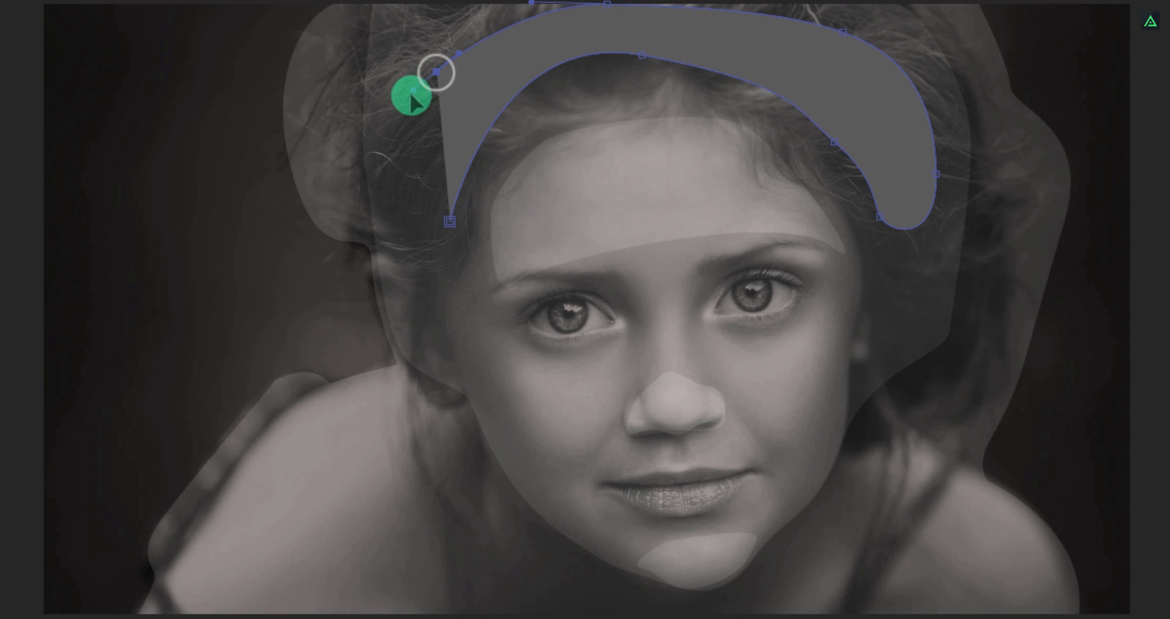
drag(385, 149, 386, 183)
click(450, 221)
drag(450, 222, 504, 215)
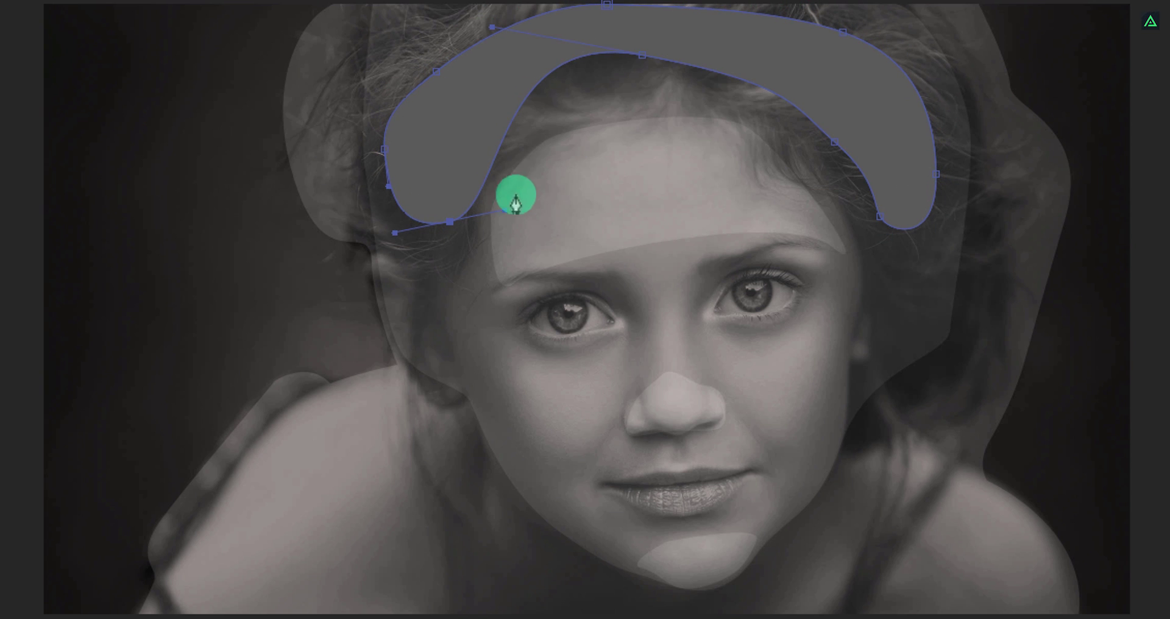
click(490, 29)
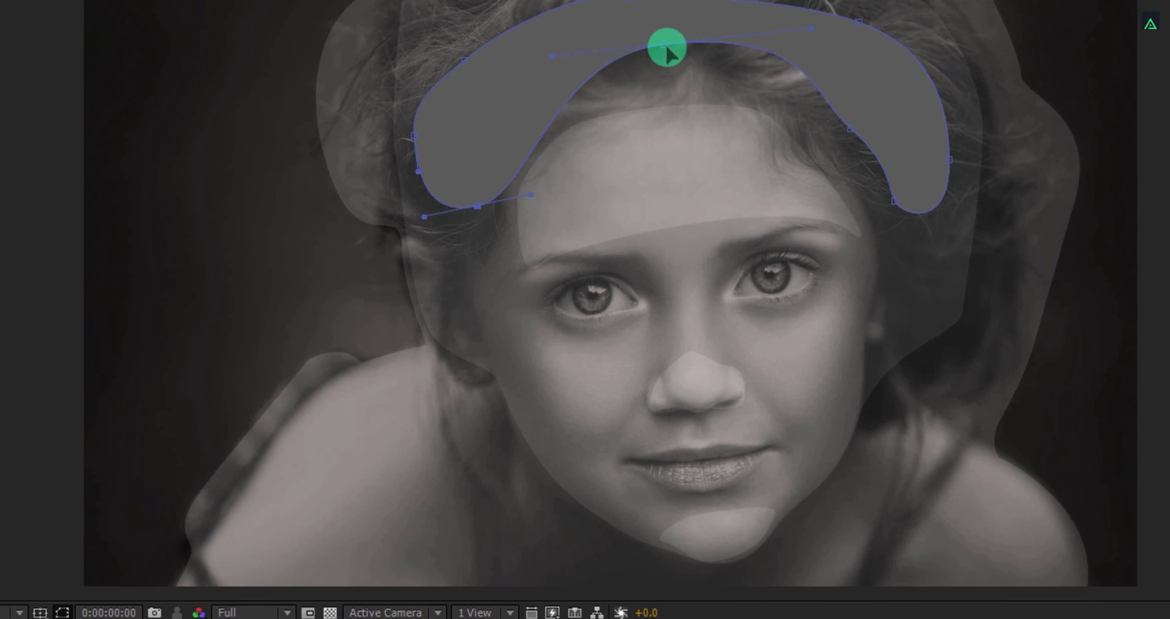
click(646, 55)
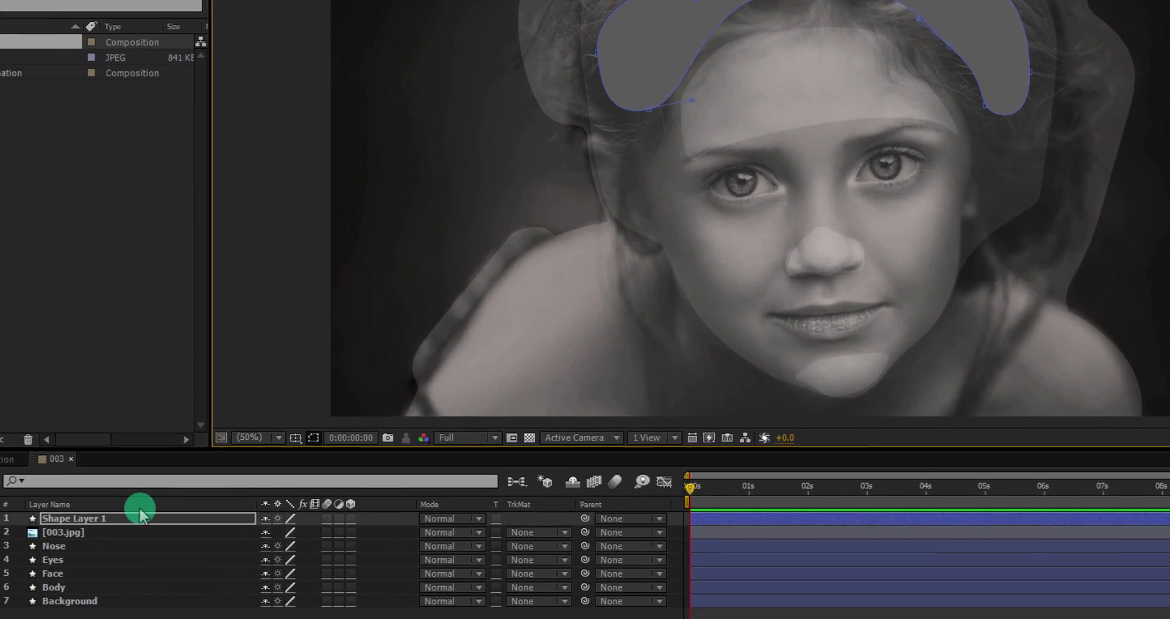
- Rename the layer Hair, move it below 003.jpg, and toggle the photo to check
click(161, 489)
drag(162, 490, 156, 505)
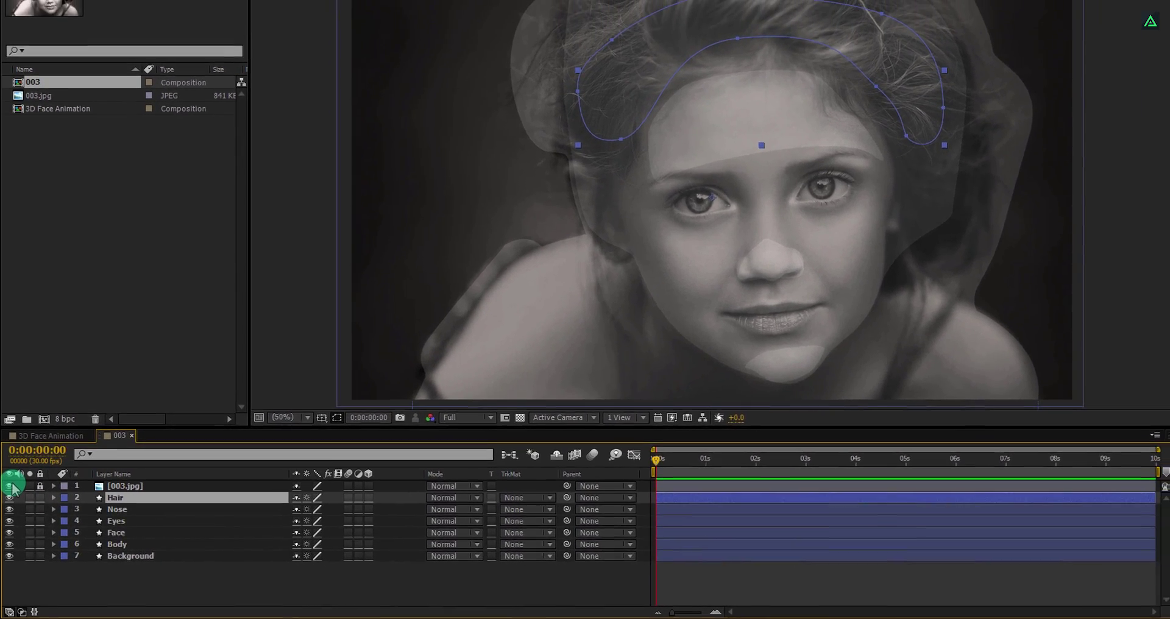
click(10, 471)
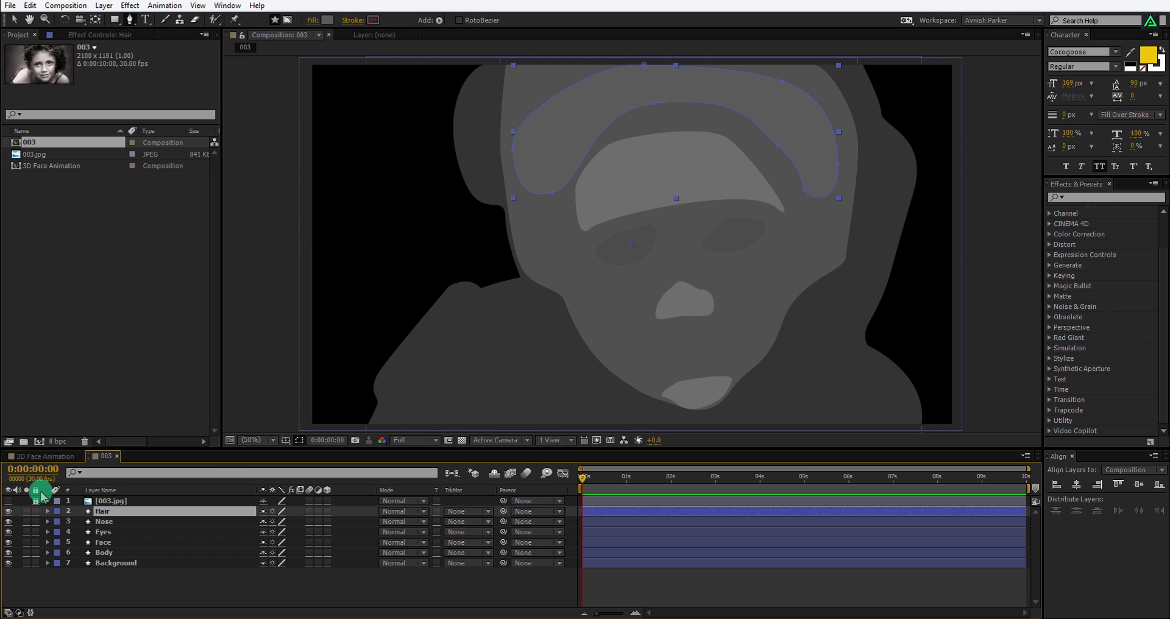
click(8, 501)
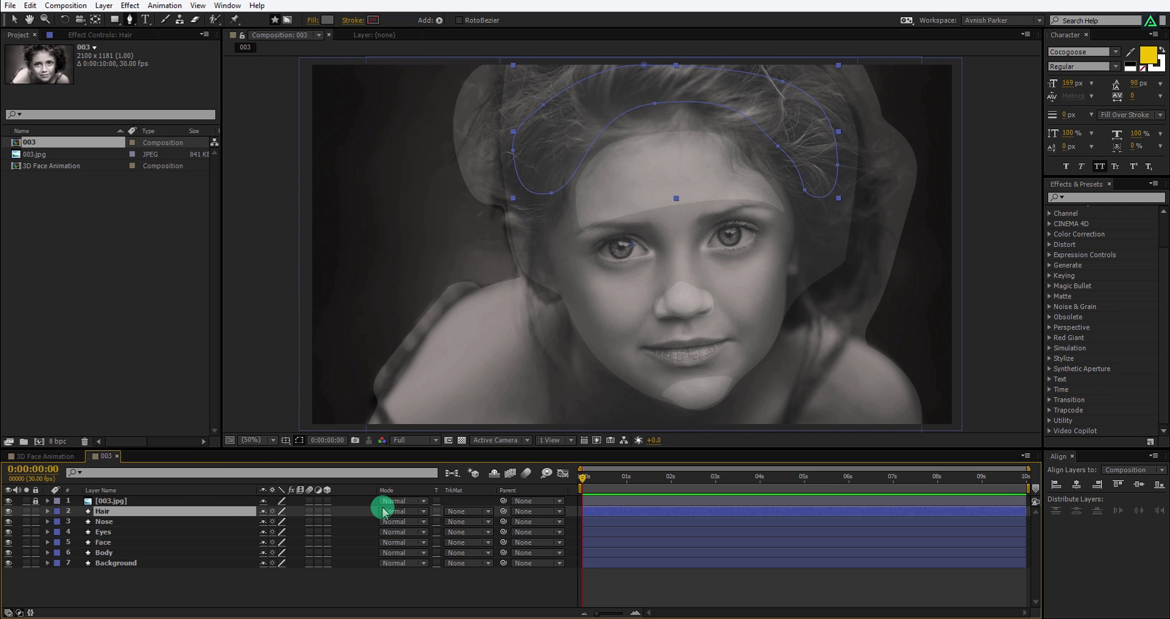
- Set the new shape Fill to a dark grey
click(307, 569)
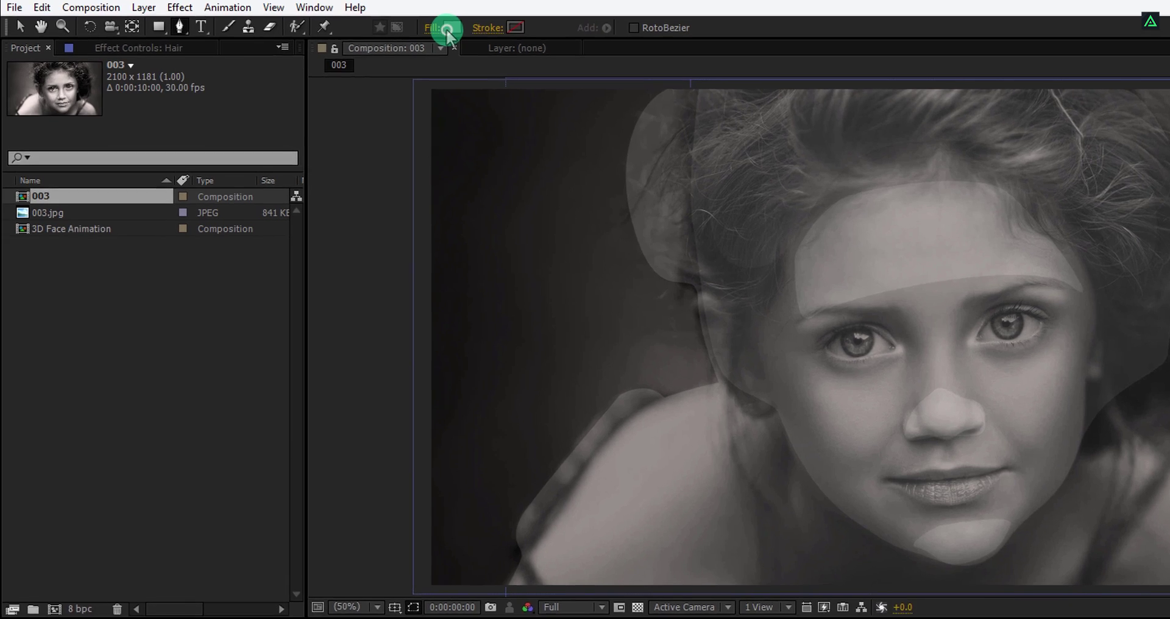
click(407, 25)
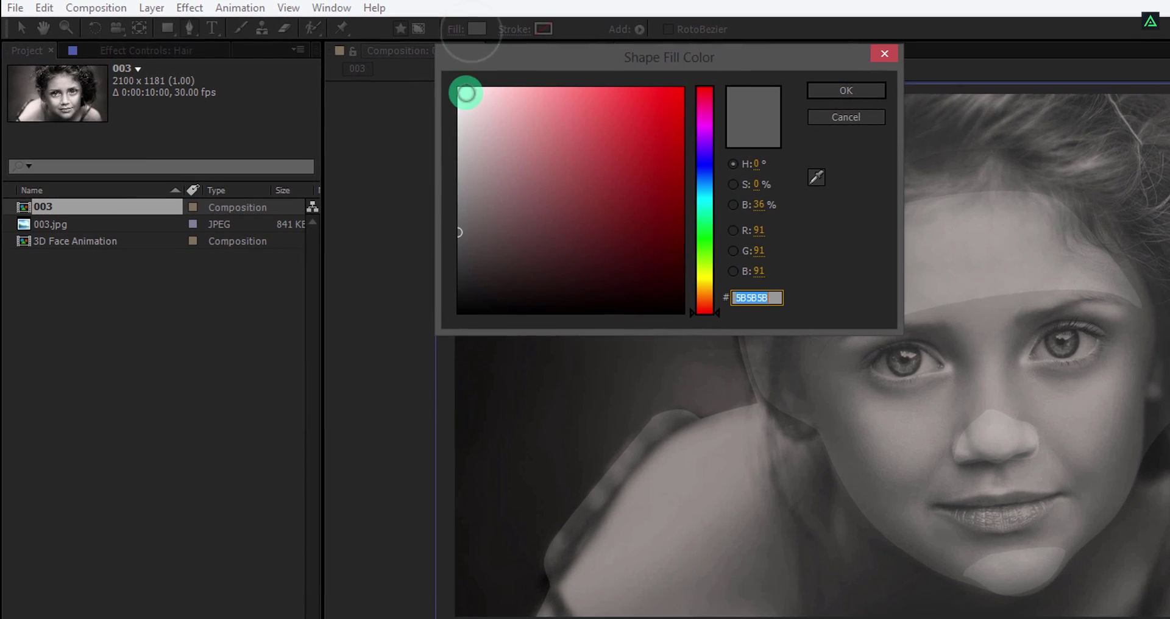
drag(466, 240, 447, 259)
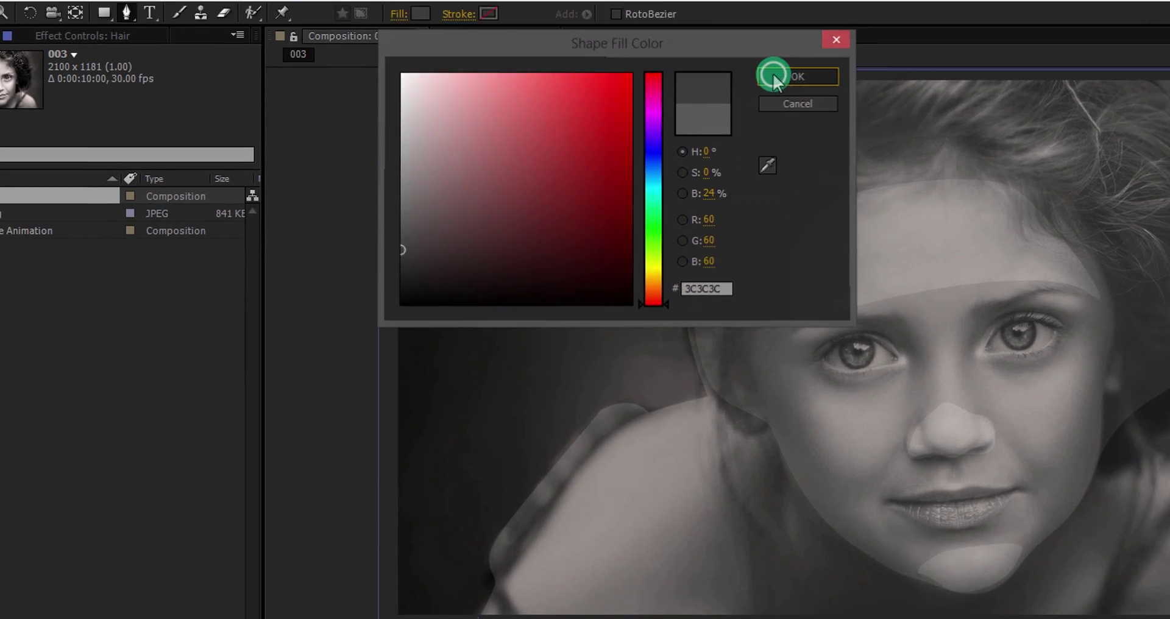
click(835, 92)
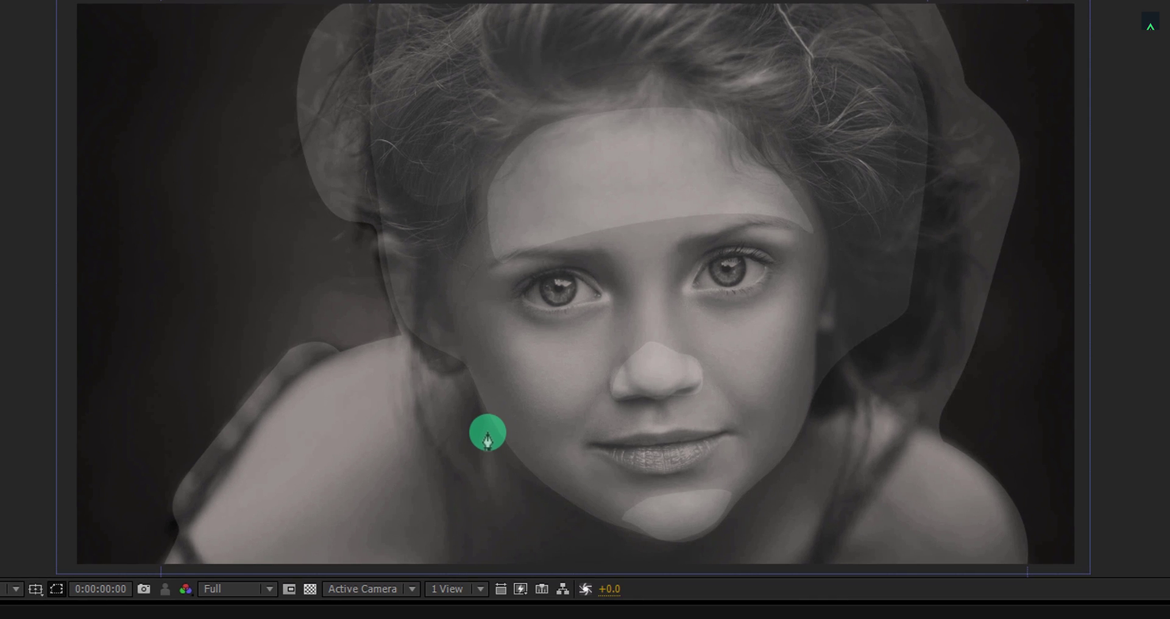
- Draw a curved neck shape under the chin and move its layer below 003.jpg as Neck
click(576, 442)
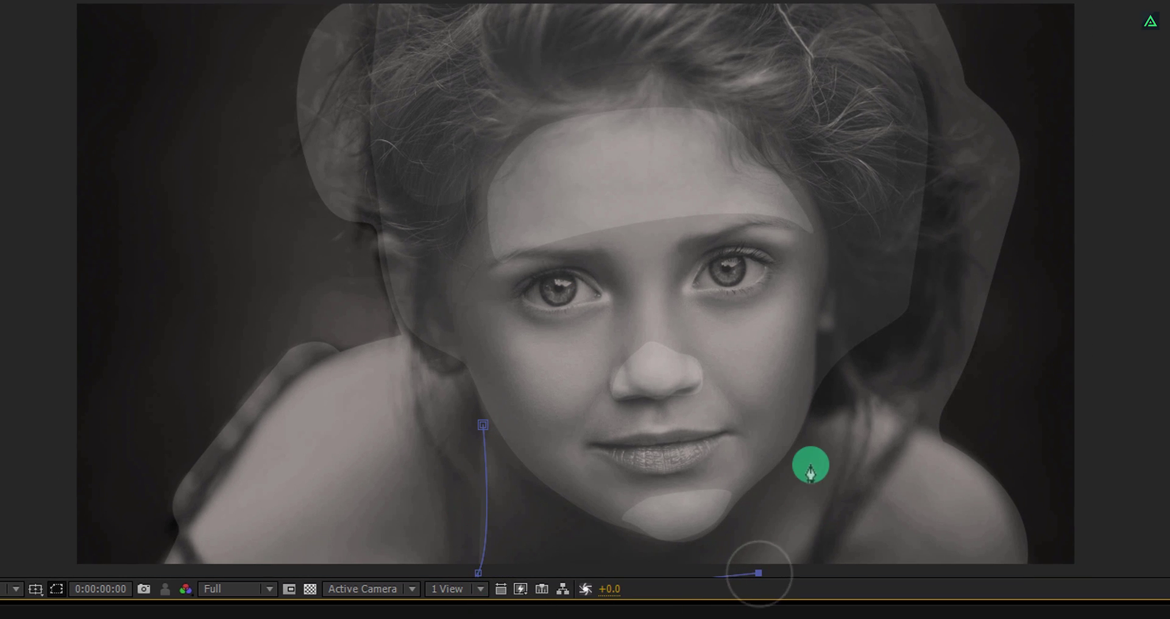
drag(816, 450, 828, 430)
drag(746, 474, 711, 494)
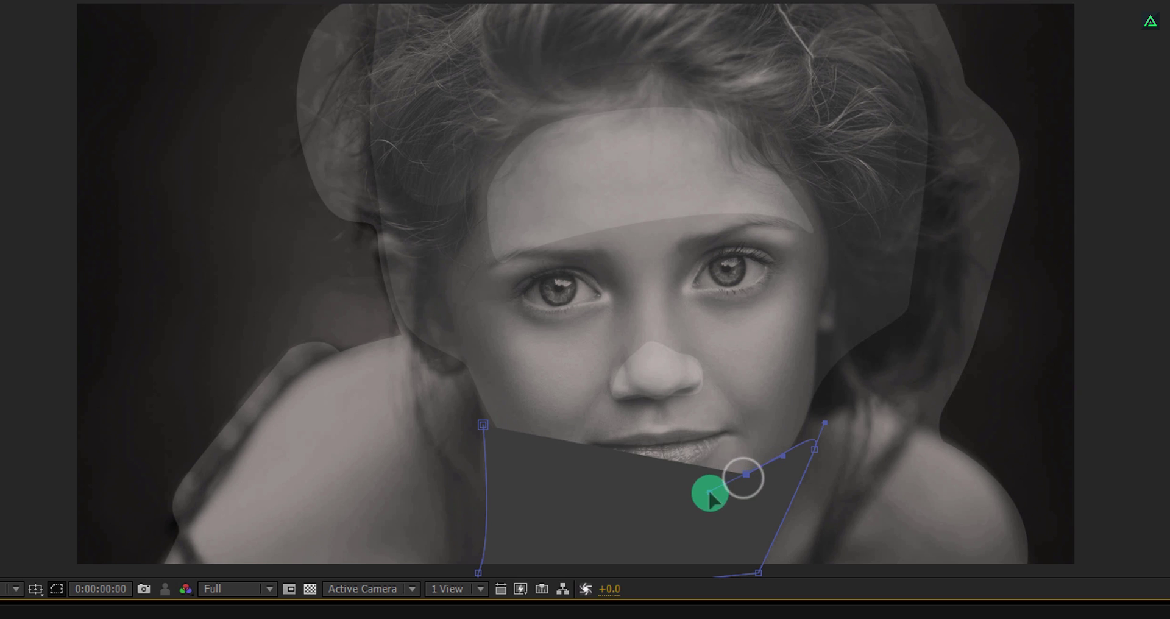
drag(634, 518, 591, 523)
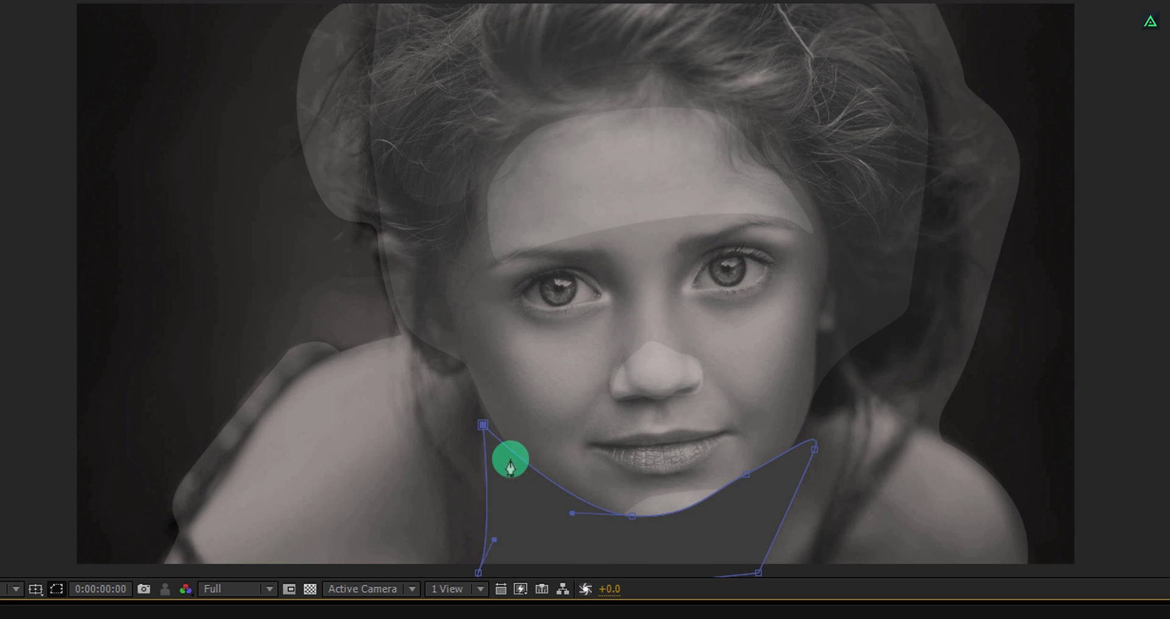
drag(634, 518, 655, 555)
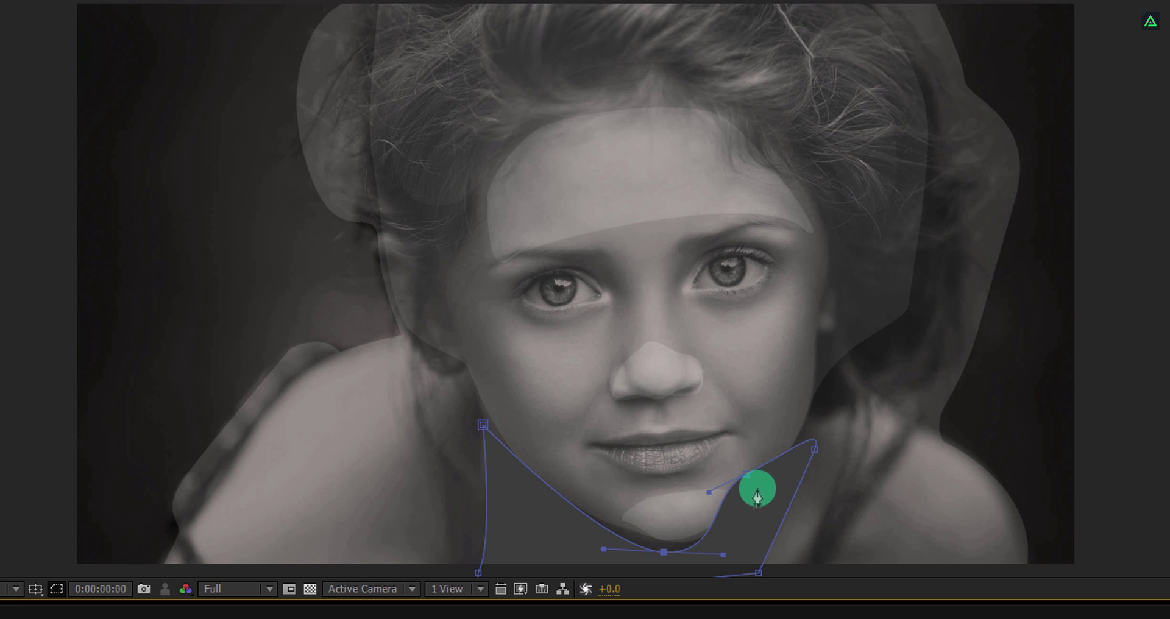
drag(757, 493, 780, 477)
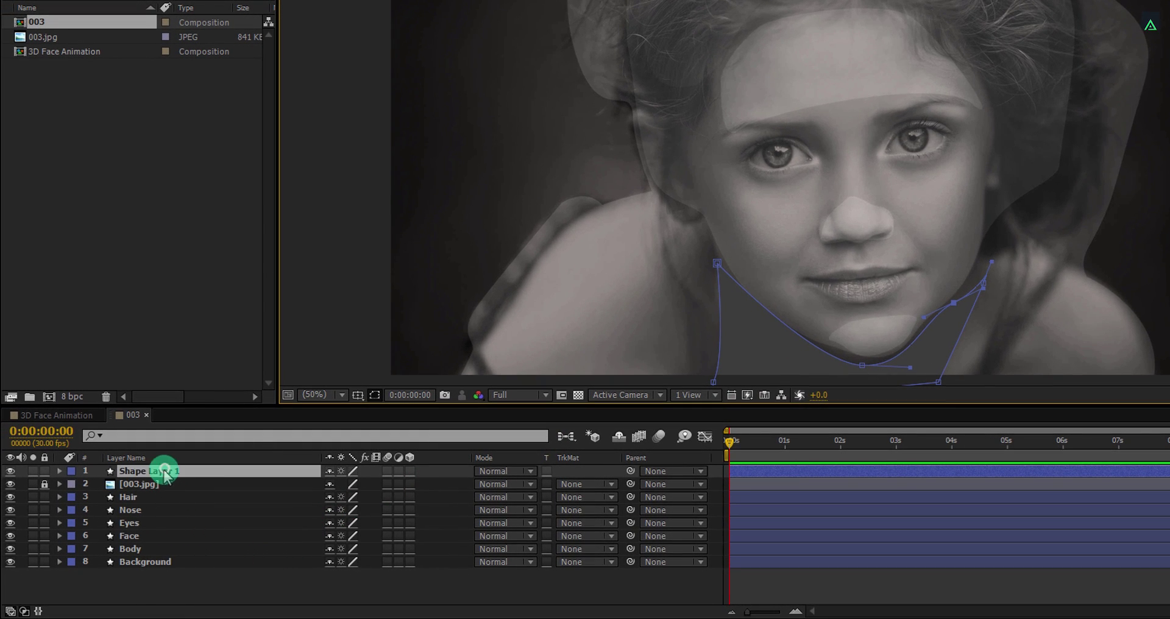
drag(164, 475, 162, 494)
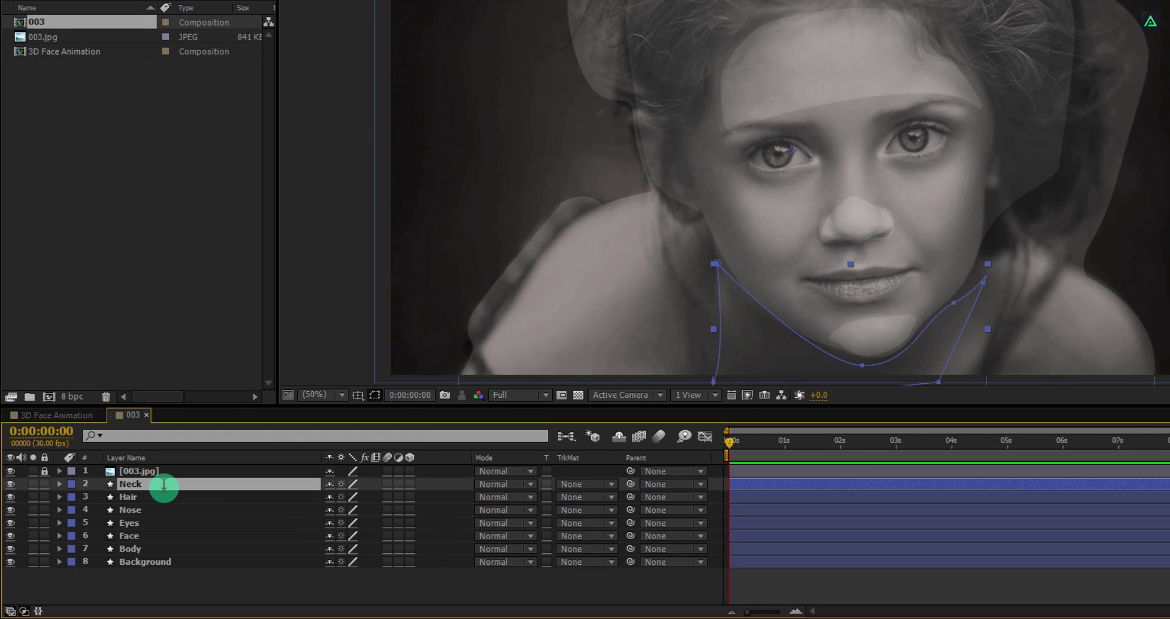
- Hide 003.jpg and darken the Neck layer's grey fill
click(11, 471)
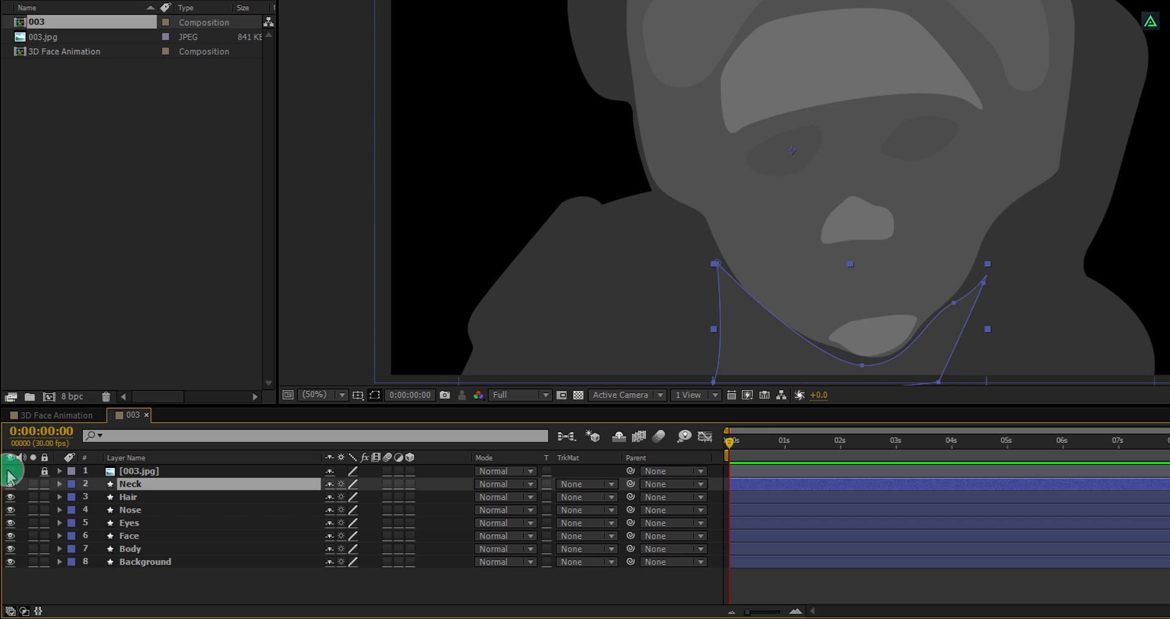
click(145, 590)
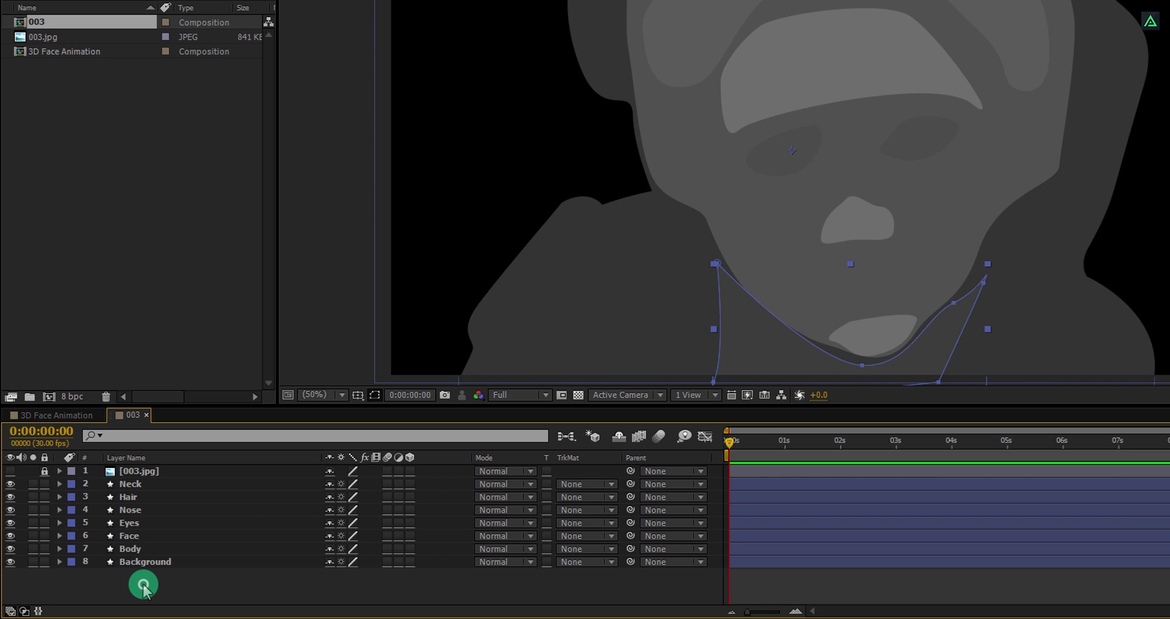
click(144, 524)
click(122, 492)
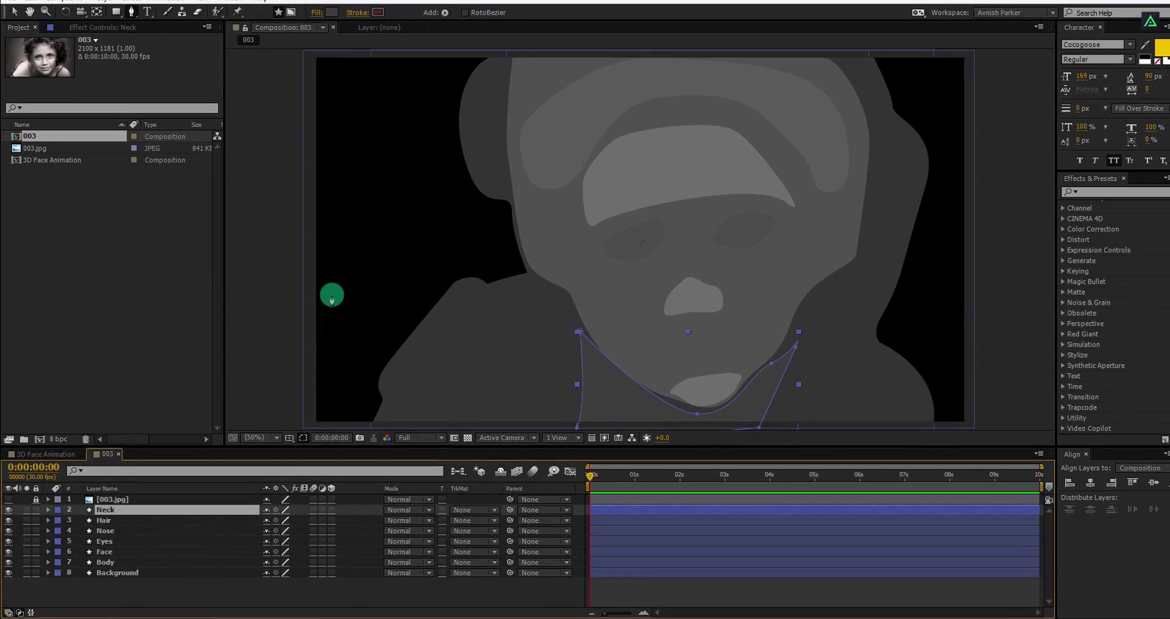
click(330, 20)
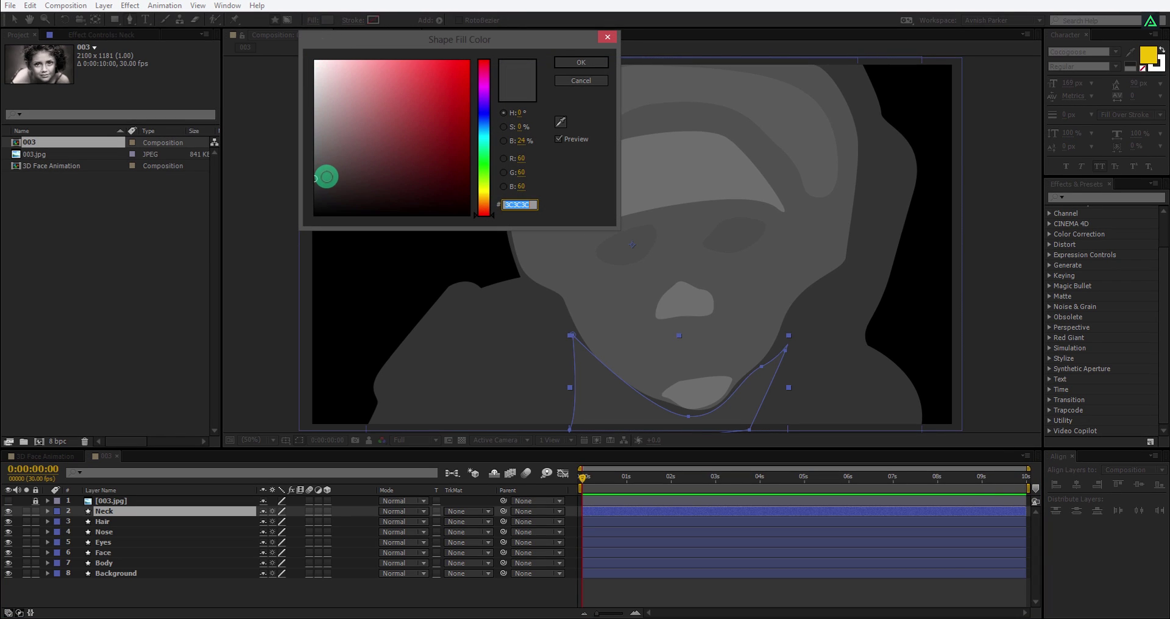
drag(310, 183, 301, 190)
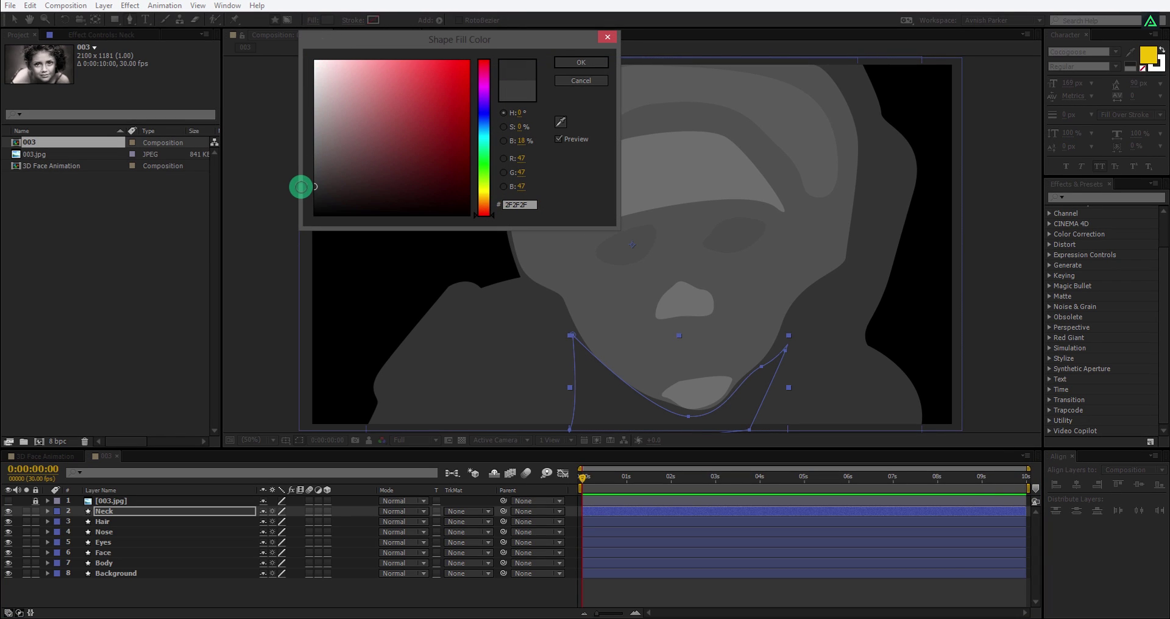
click(574, 64)
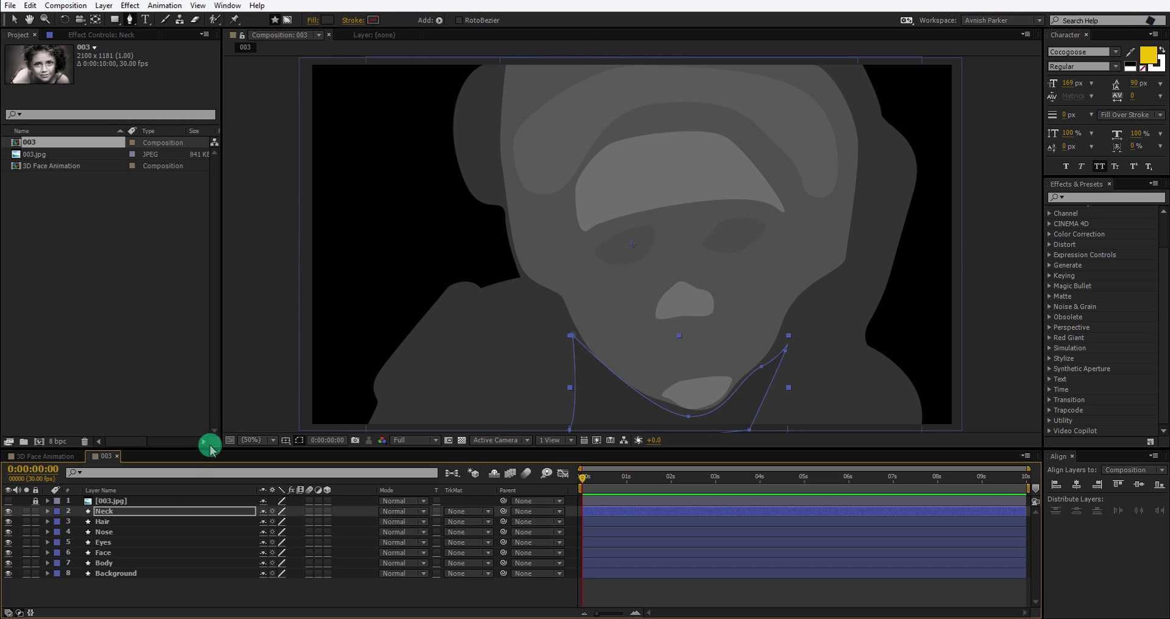
- Darken the Nose layer's fill to #5A5A5A
click(104, 534)
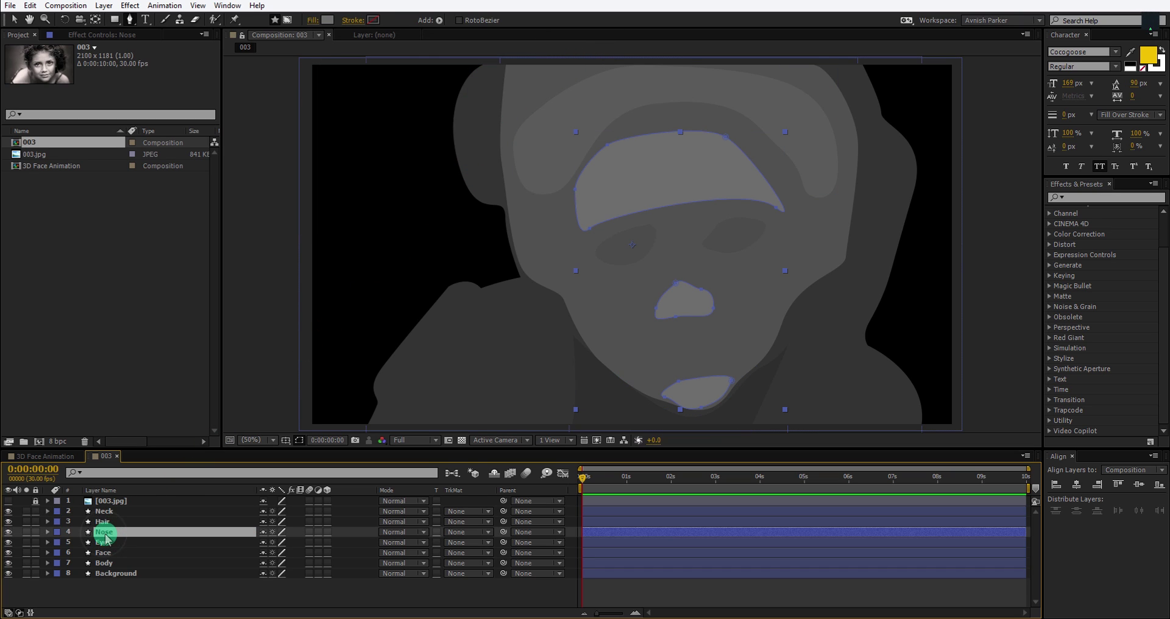
click(331, 20)
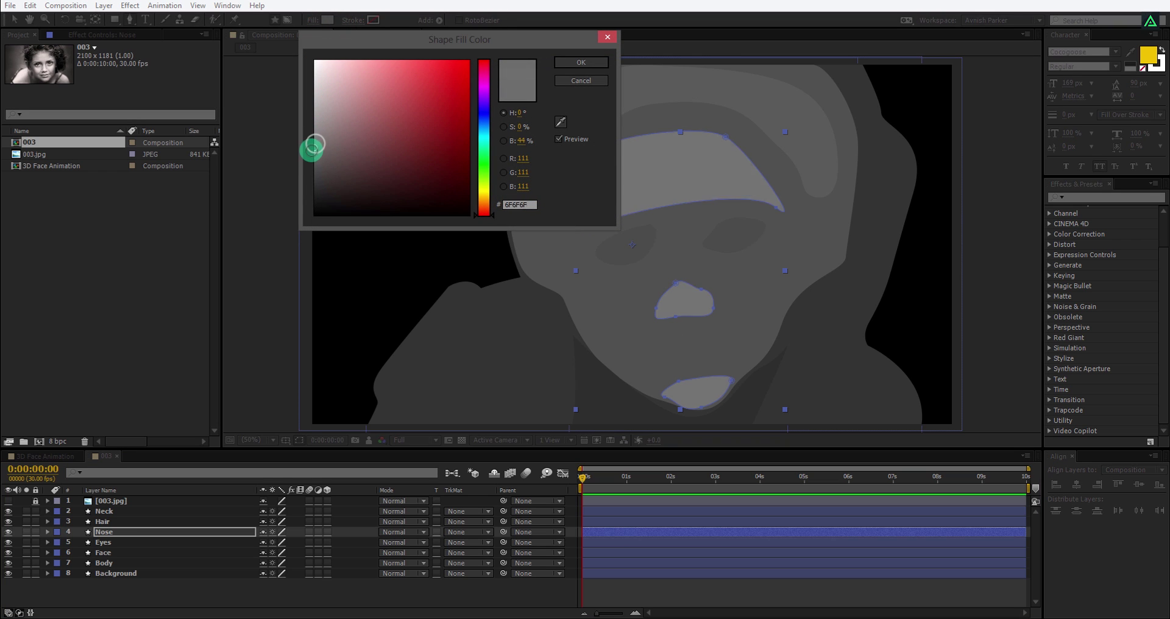
drag(312, 147, 307, 157)
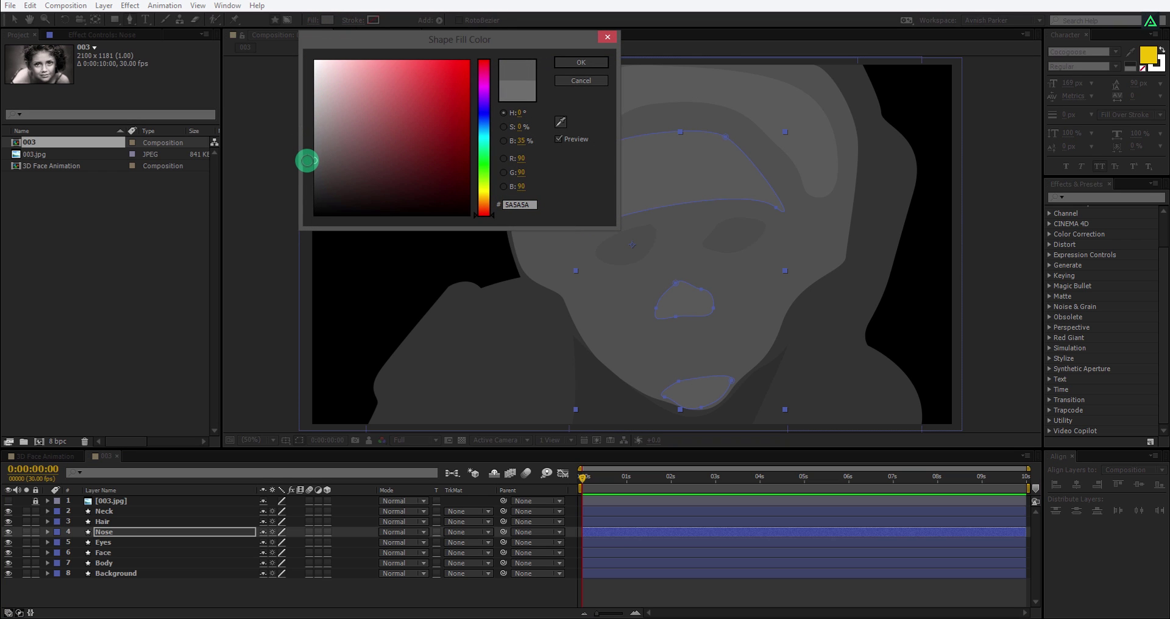
click(578, 61)
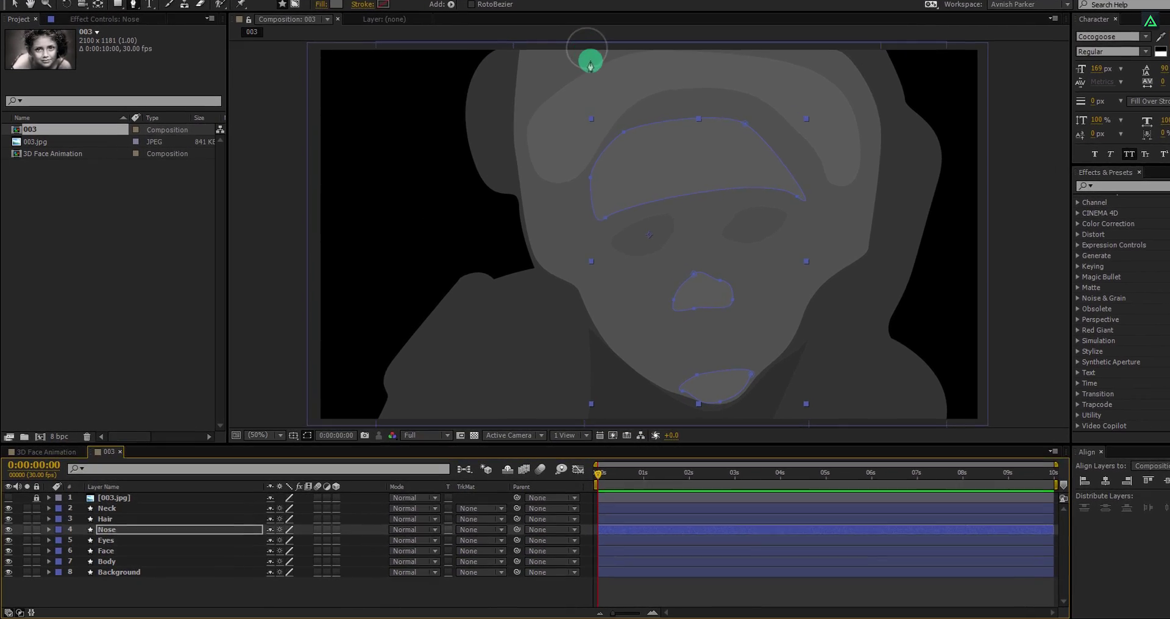
- Add a new Adjustment Layer at the top of the 003 composition
click(531, 596)
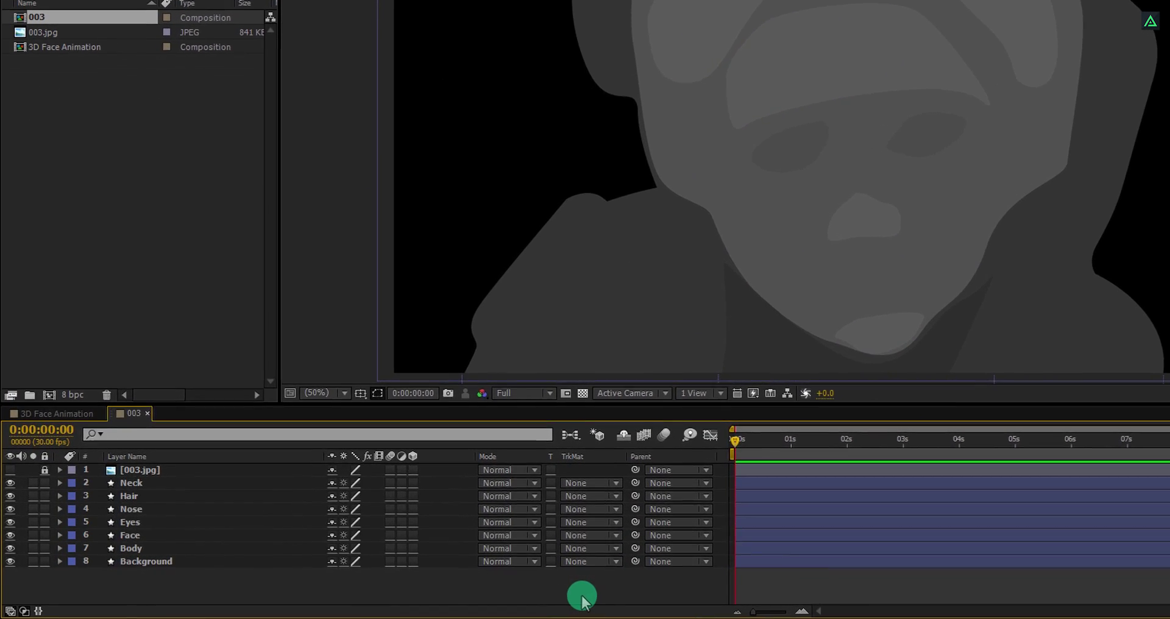
right_click(597, 600)
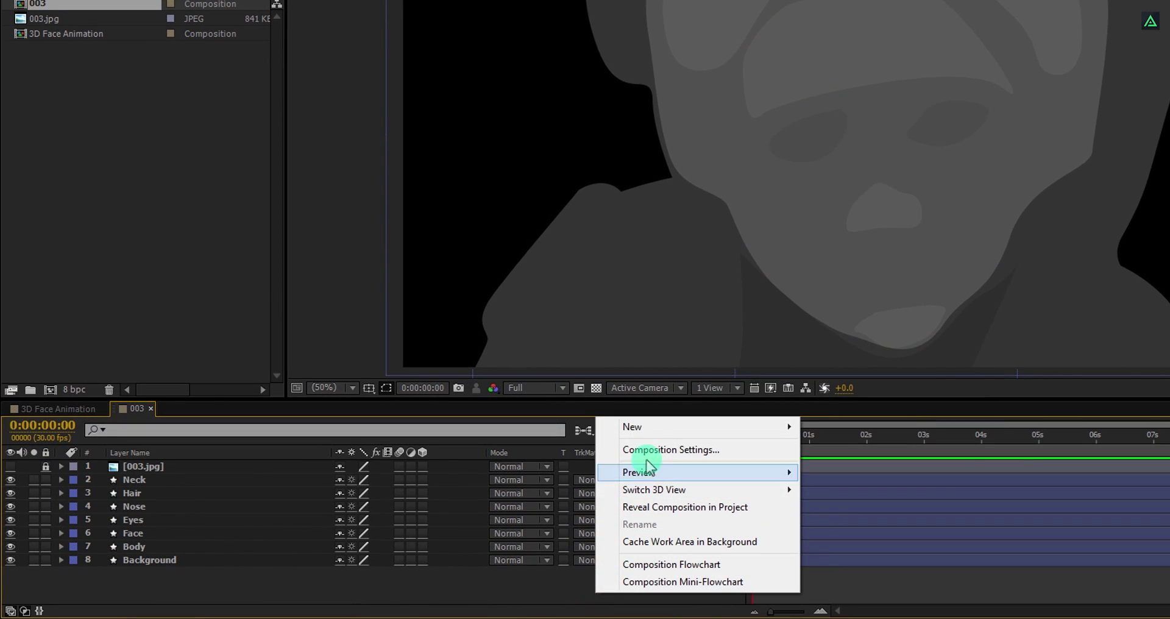
mouse_move(645, 429)
click(876, 553)
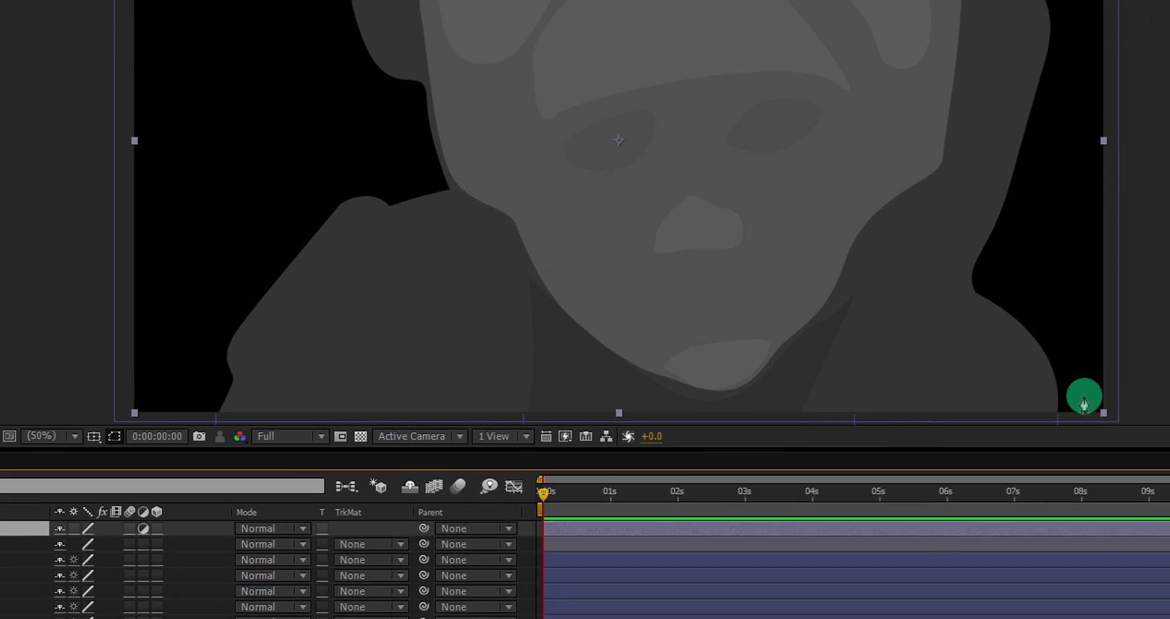
- Apply Fast Blur to the MAP adjustment layer with Blurriness 118 and Repeat Edge Pixels
click(1105, 55)
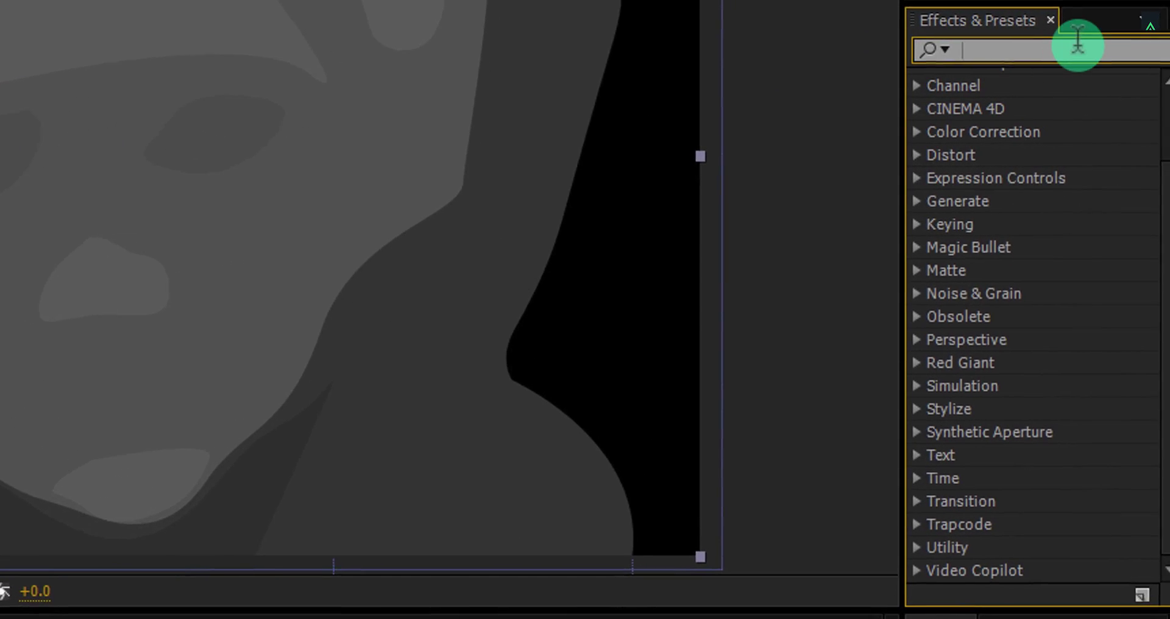
text(fast blu)
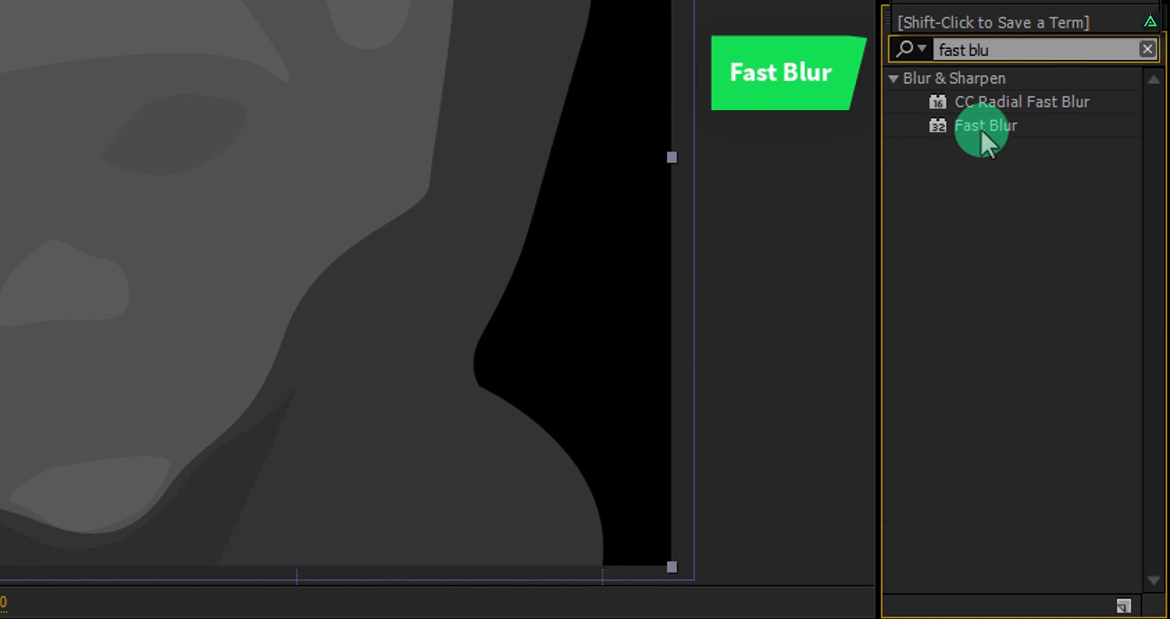
click(981, 130)
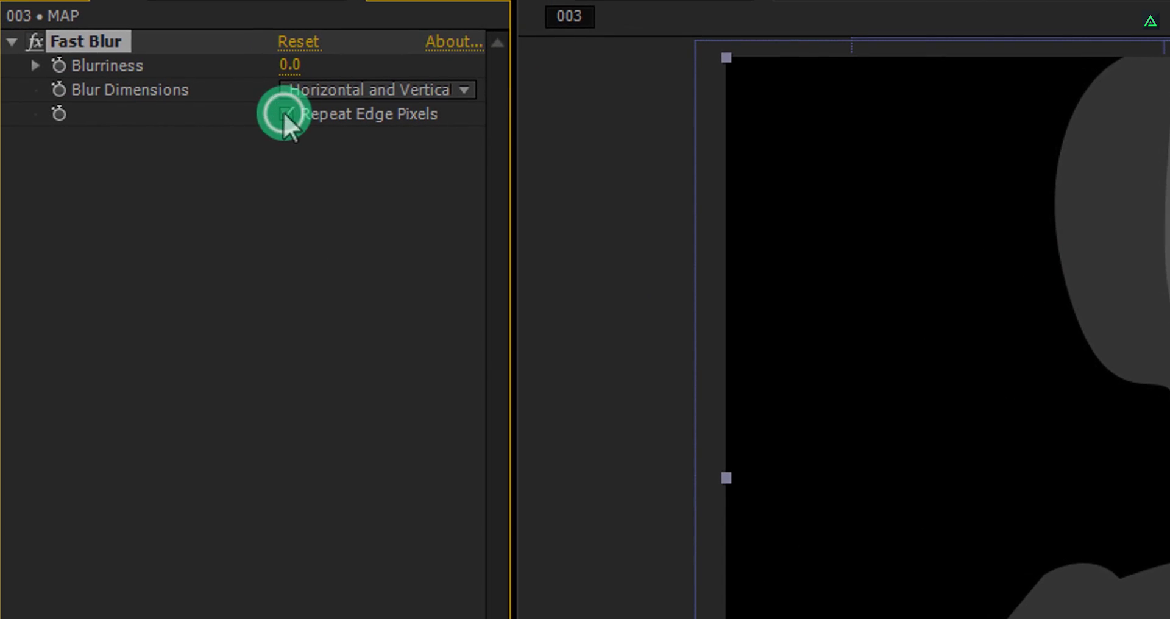
drag(292, 65, 316, 61)
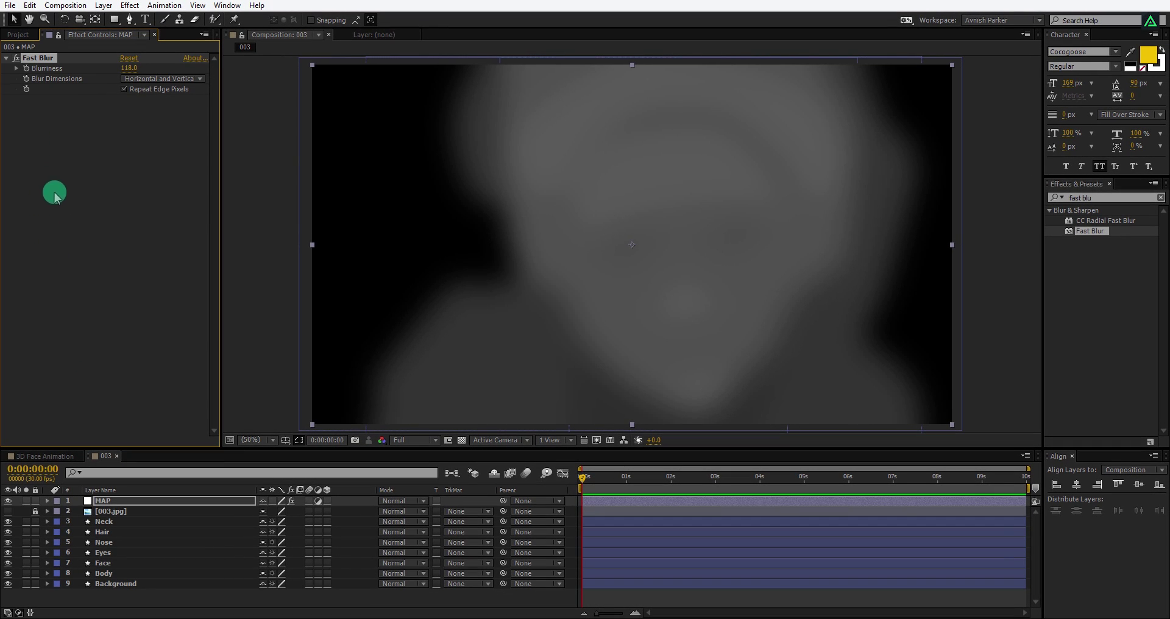
- Add 003.jpg to the 3D Face Animation composition and scale it to 92%
click(49, 456)
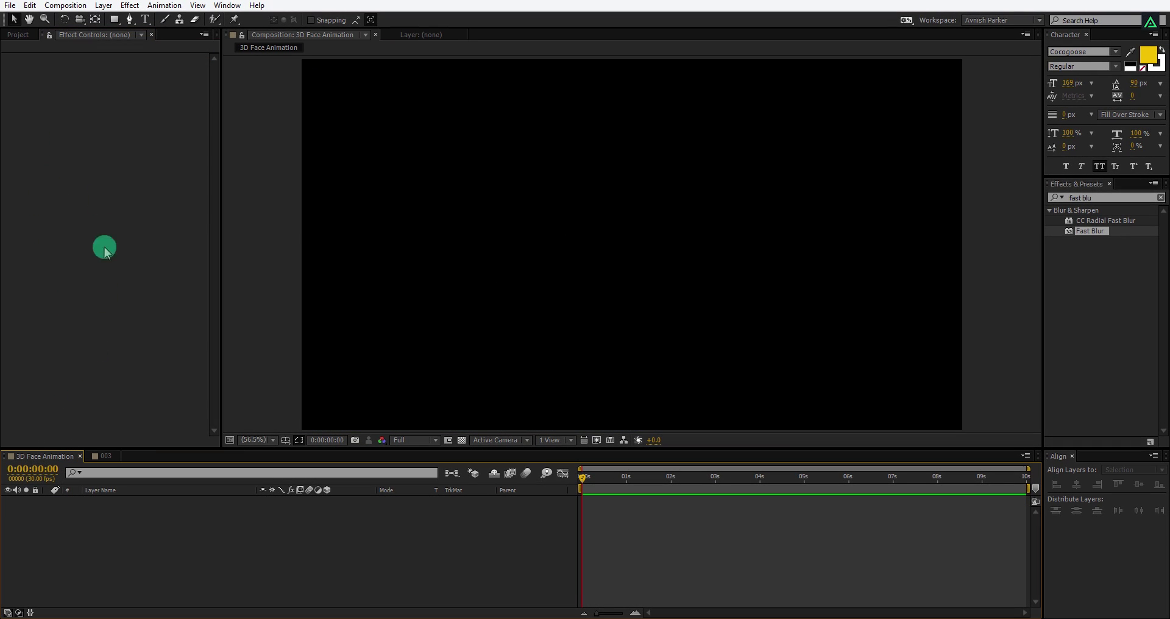
click(23, 37)
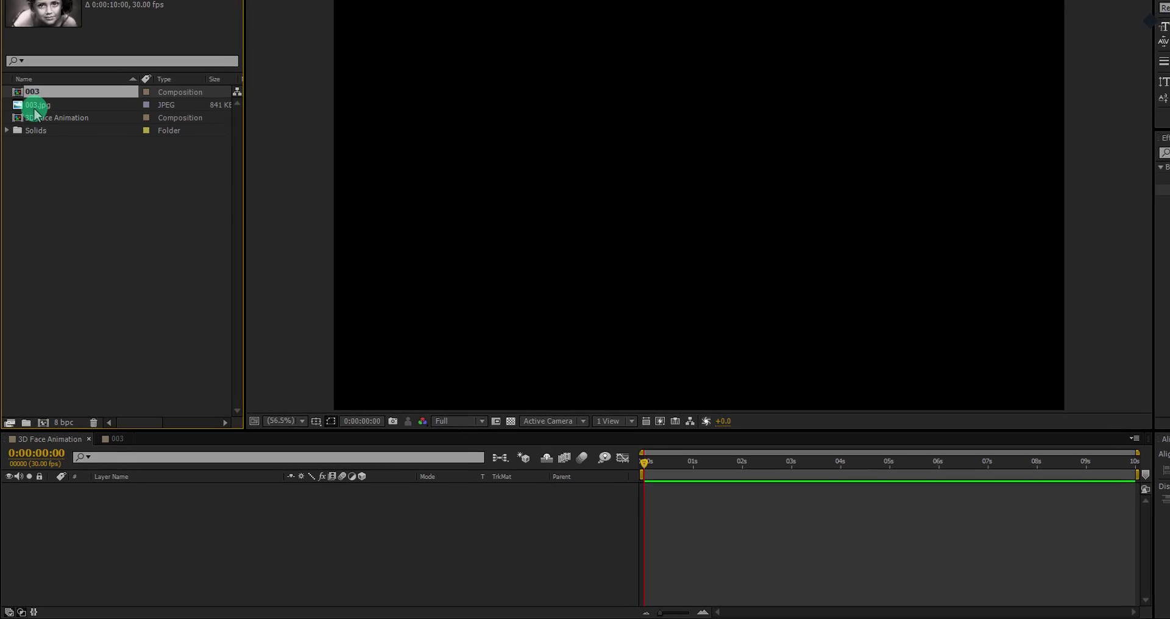
drag(35, 113, 138, 499)
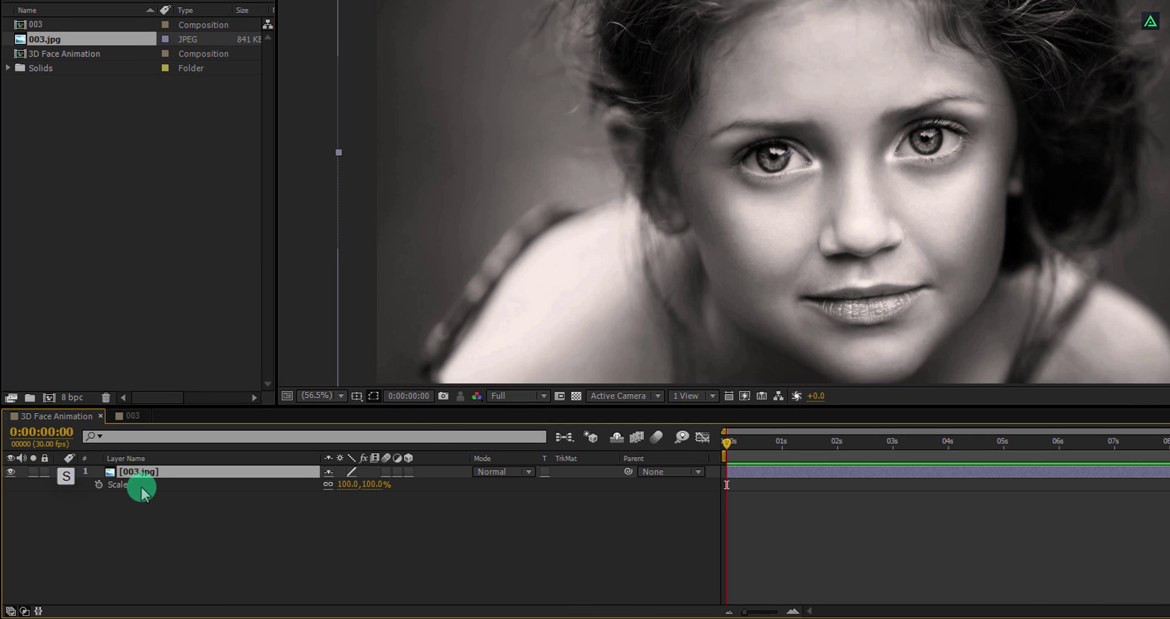
drag(378, 488, 368, 486)
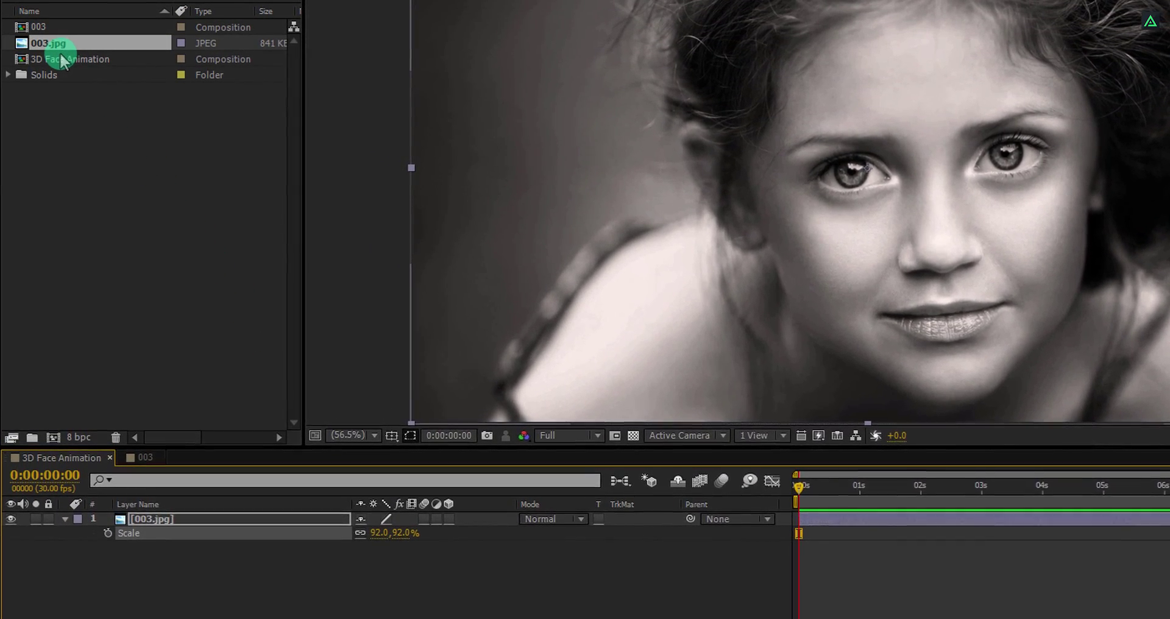
- Nest the 003 depth-map composition beneath the photo layer
click(50, 28)
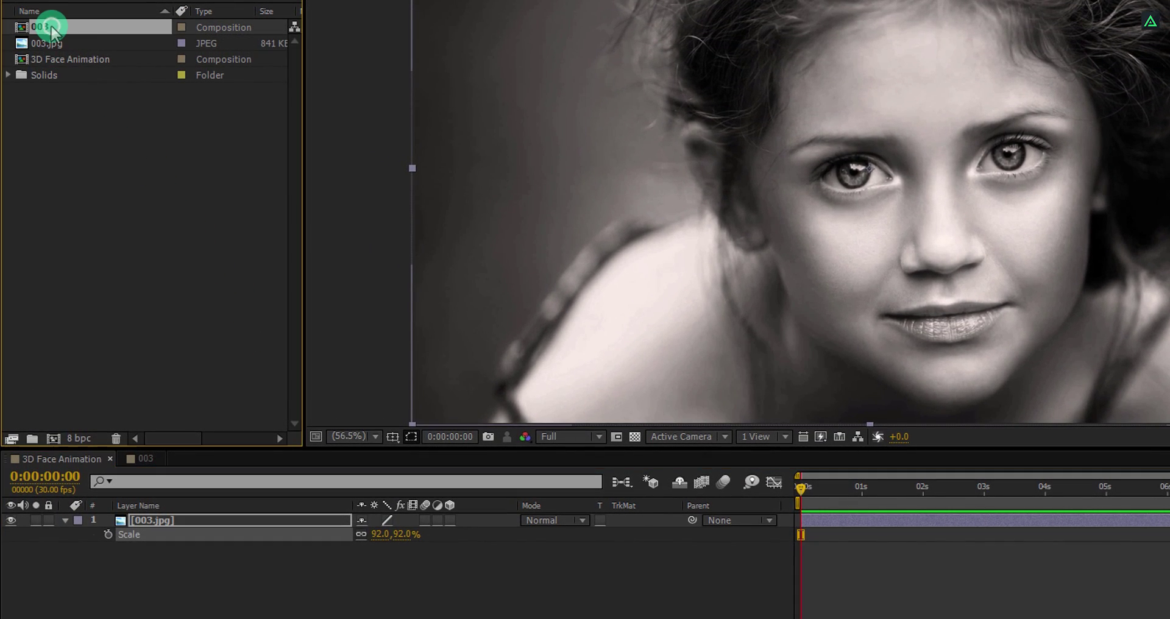
drag(85, 59, 189, 566)
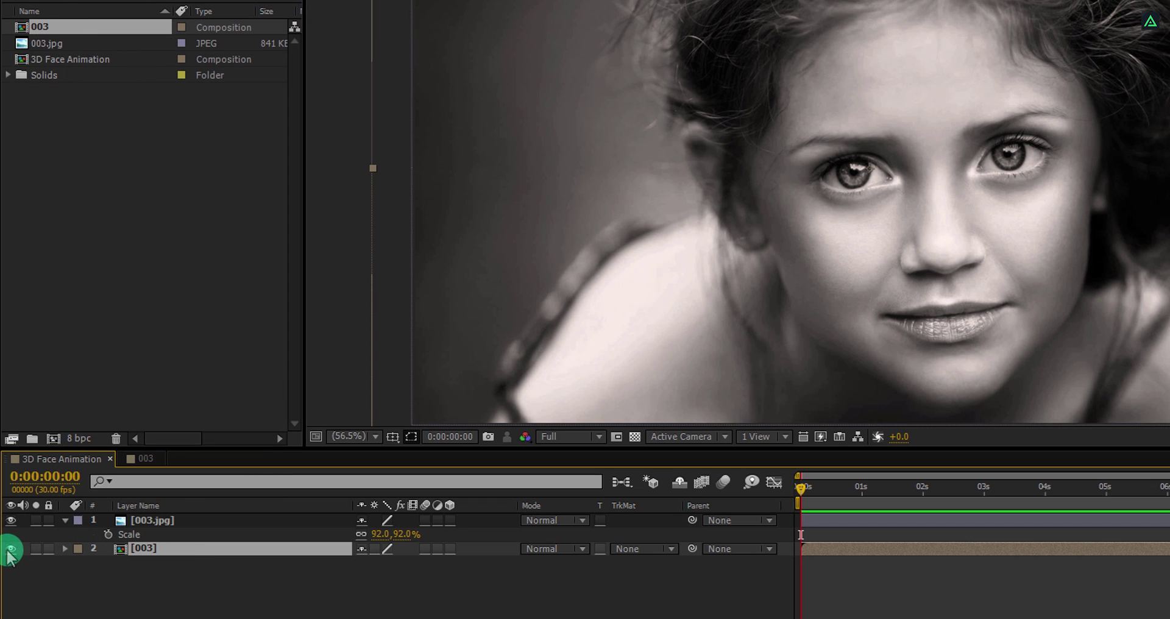
click(221, 520)
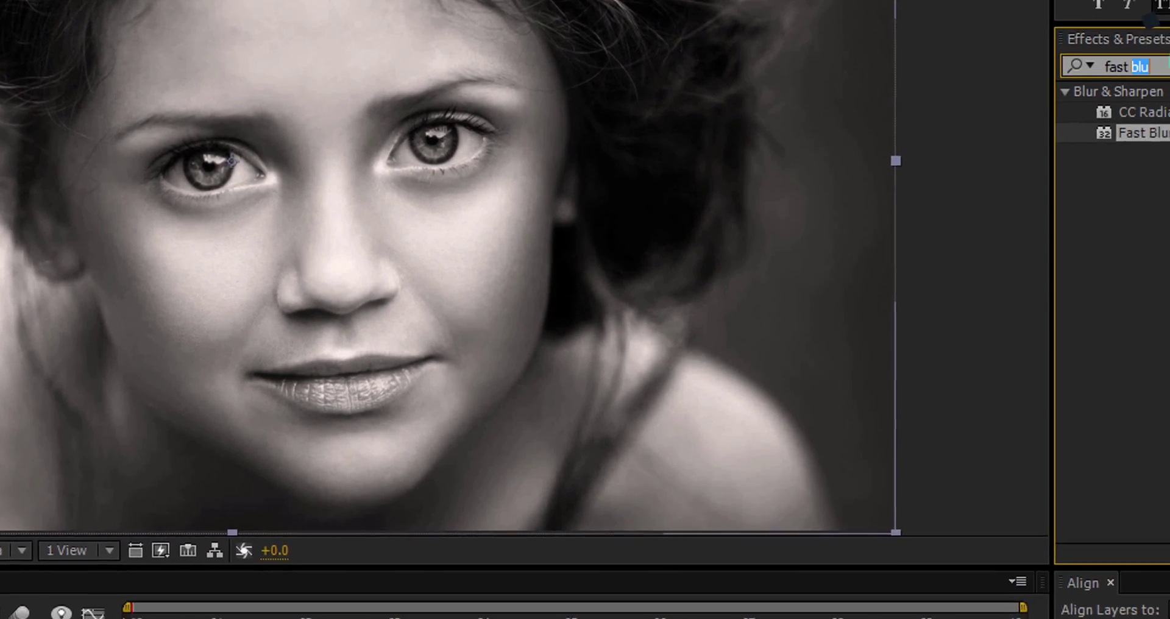
- Apply Displacement Map to 003.jpg with layer 2. 003 as the map
click(1110, 52)
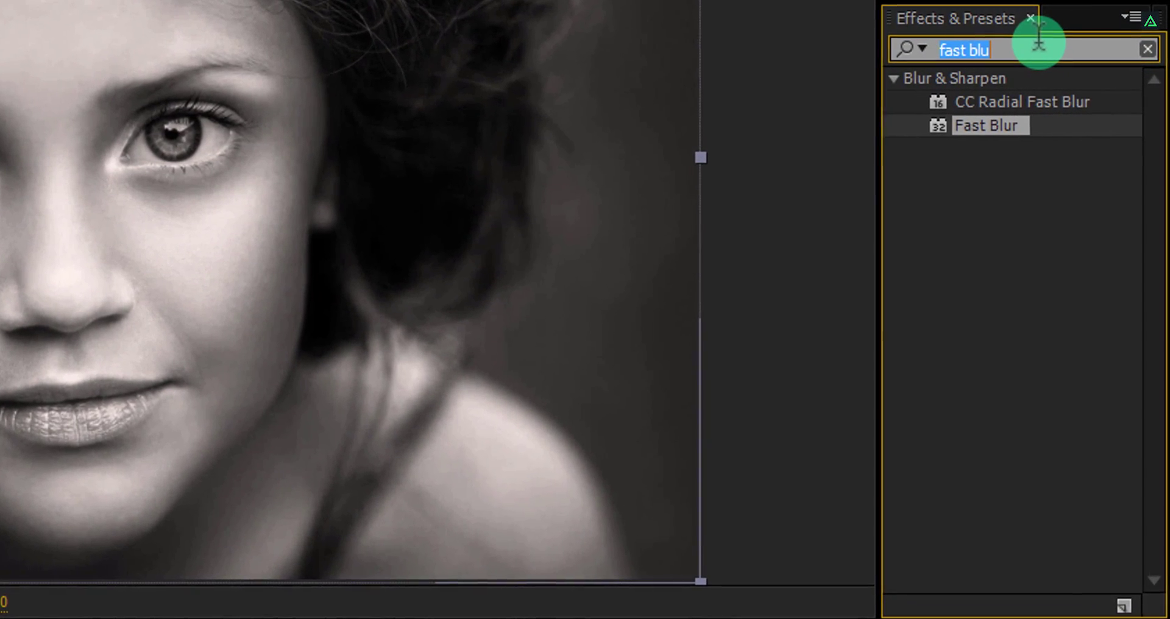
text(map)
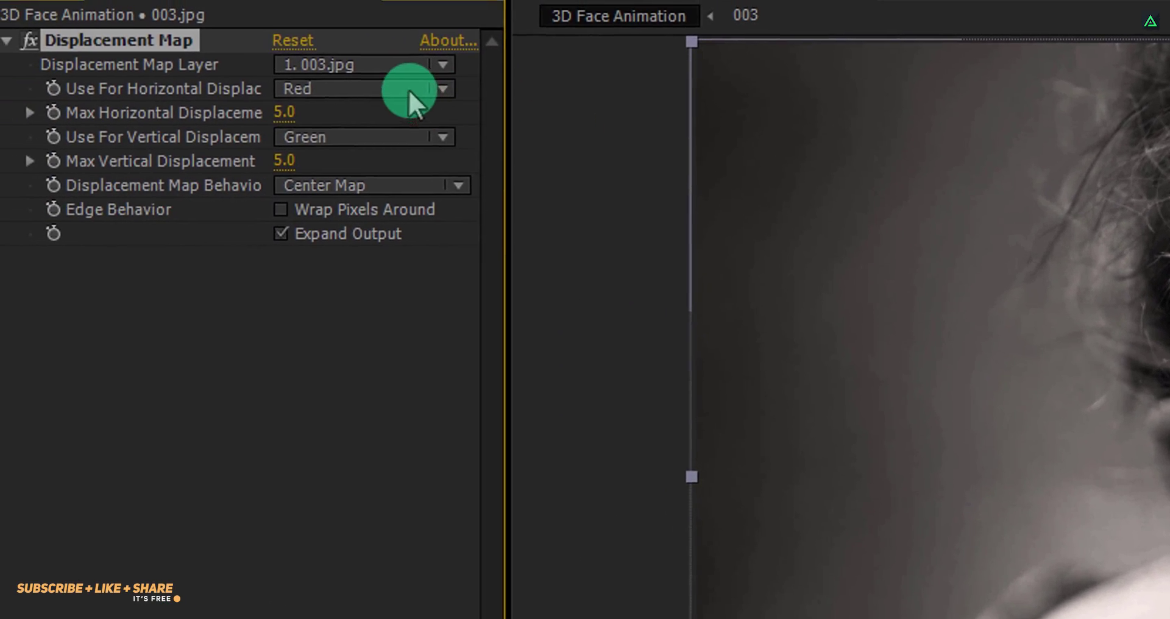
click(391, 62)
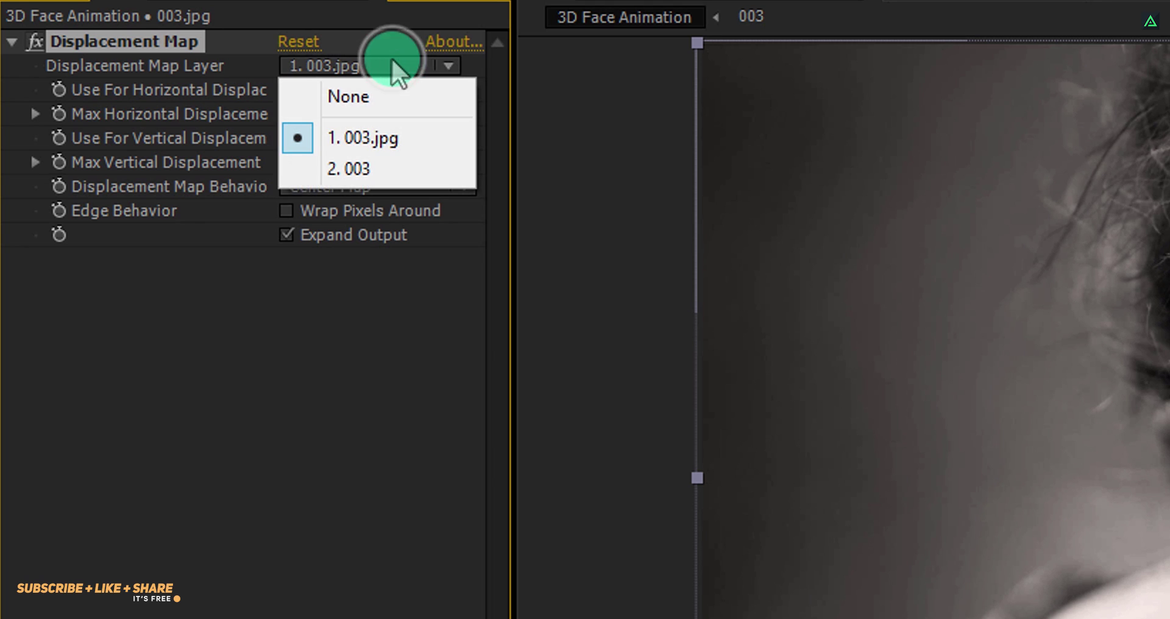
click(382, 156)
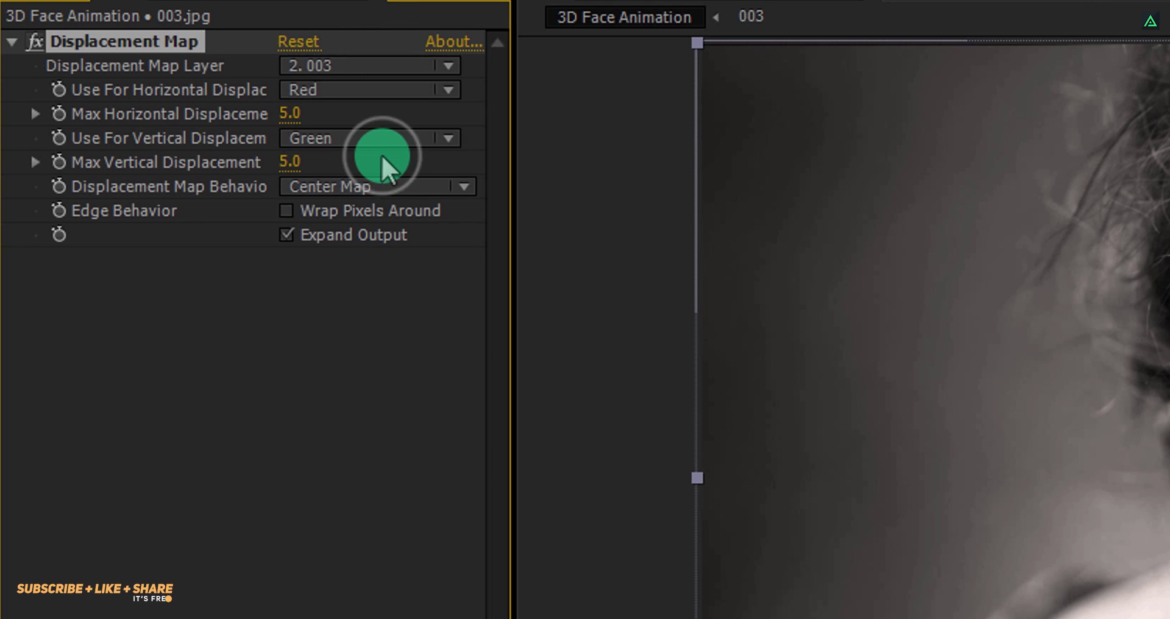
- Set both horizontal and vertical displacement channels to Luminance
click(340, 87)
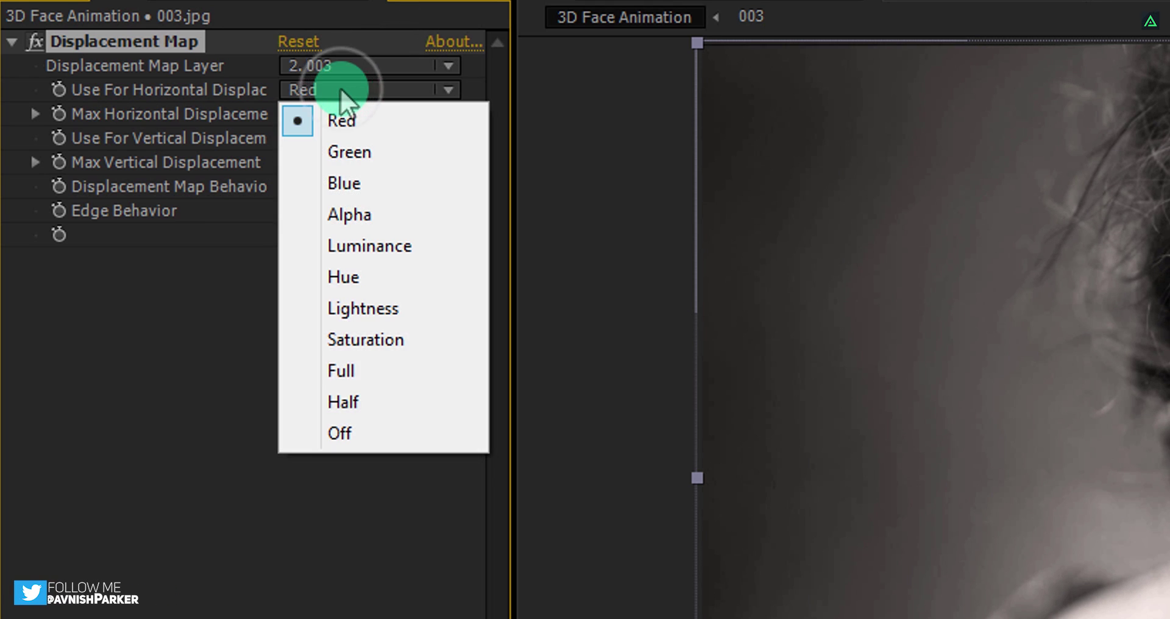
click(382, 247)
click(378, 136)
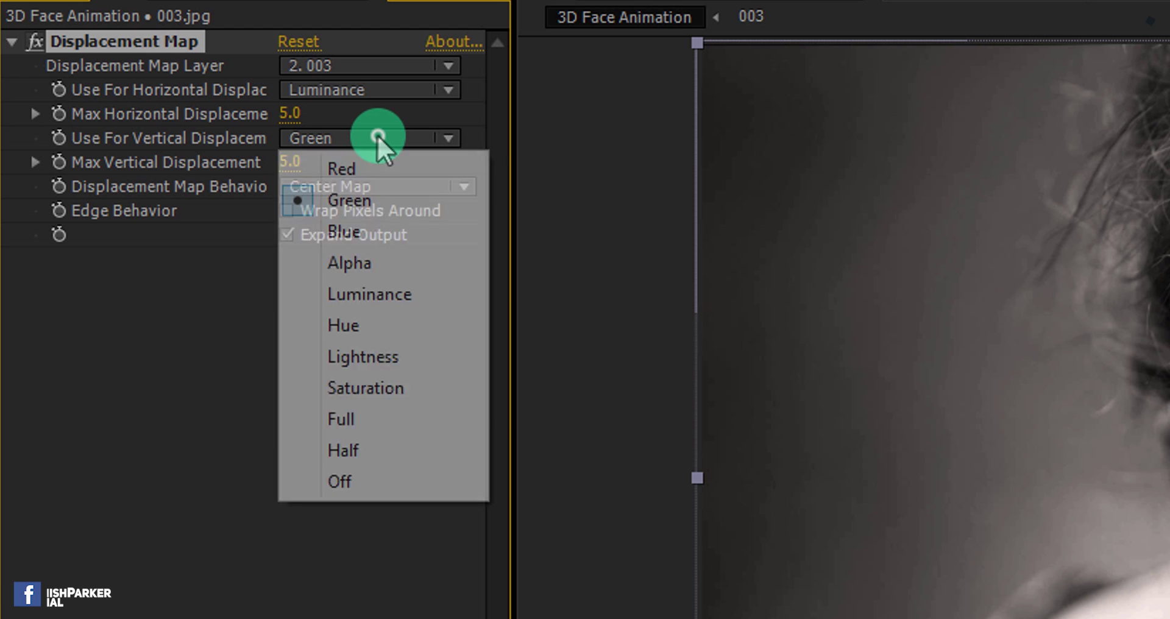
click(366, 295)
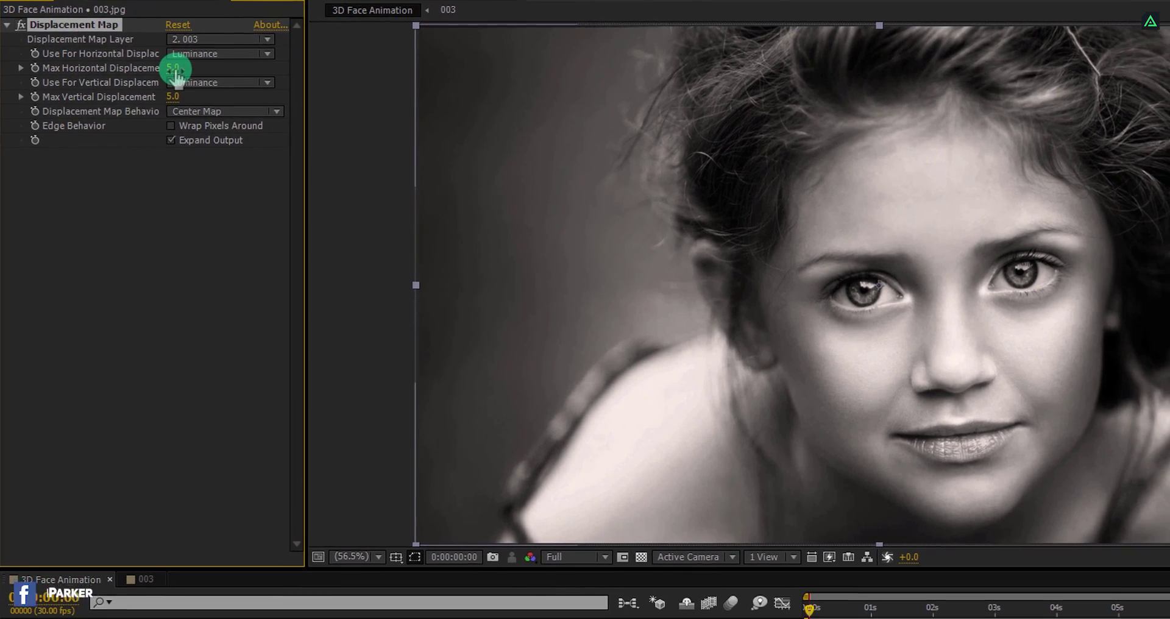
- Keyframe Max Horizontal and Vertical Displacement at the start at -58 and -88
drag(235, 92, 244, 91)
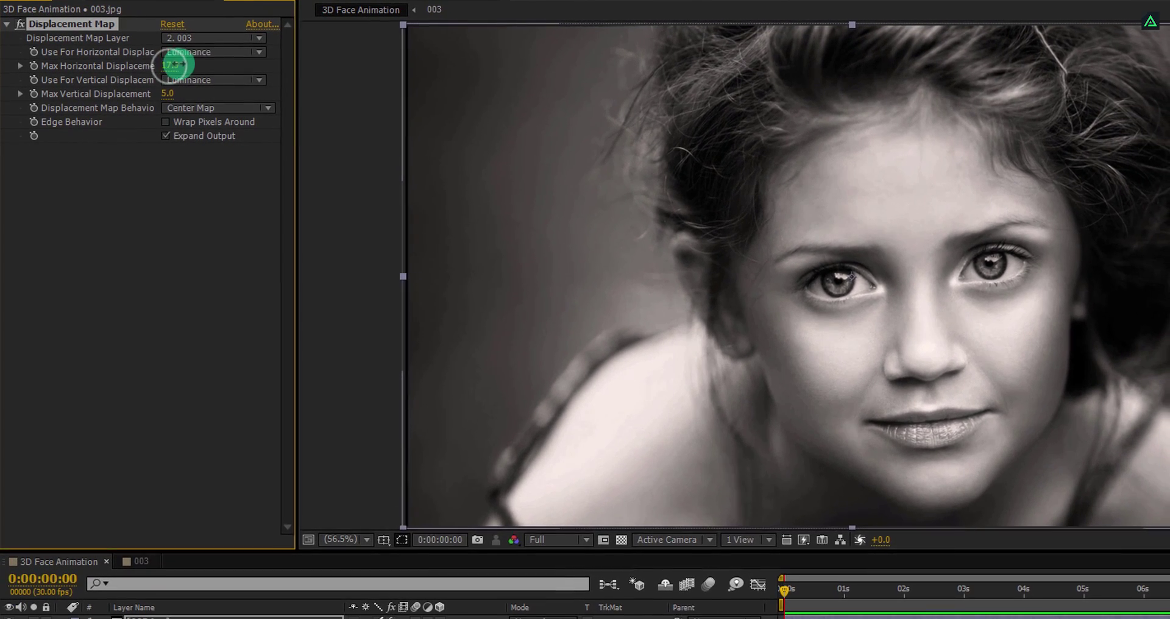
drag(173, 64, 138, 87)
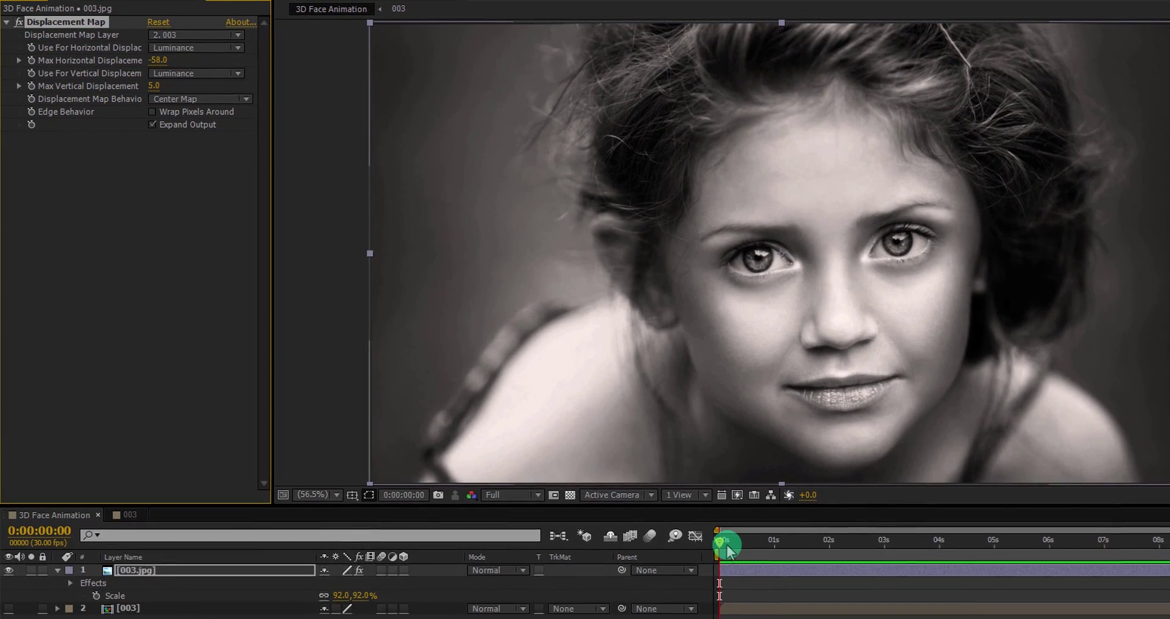
click(750, 558)
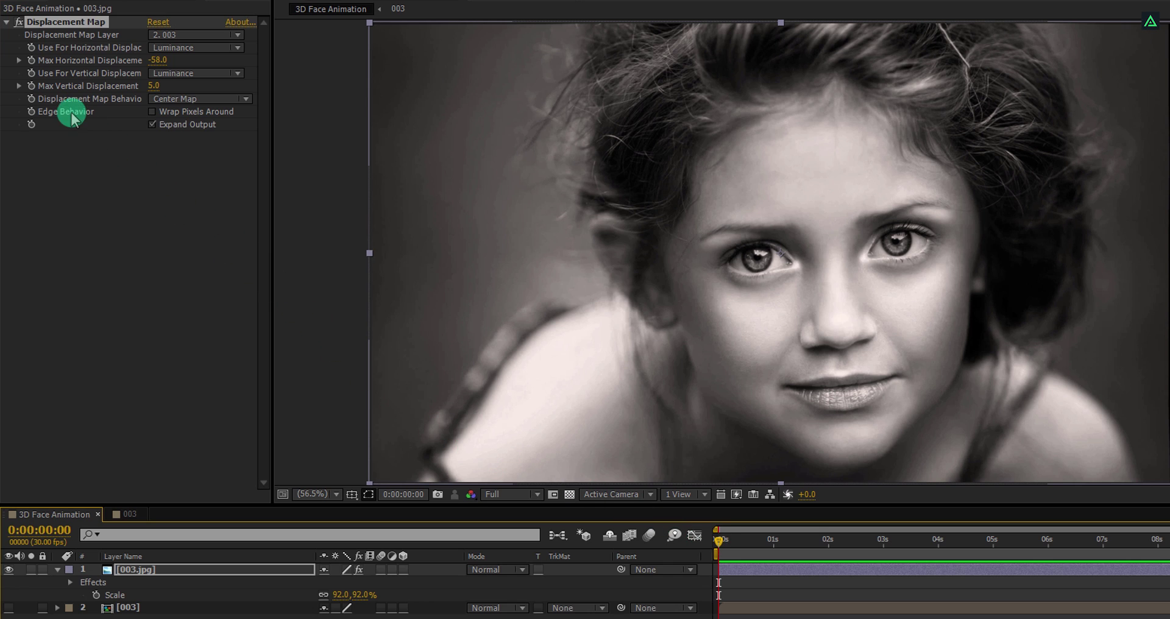
click(31, 60)
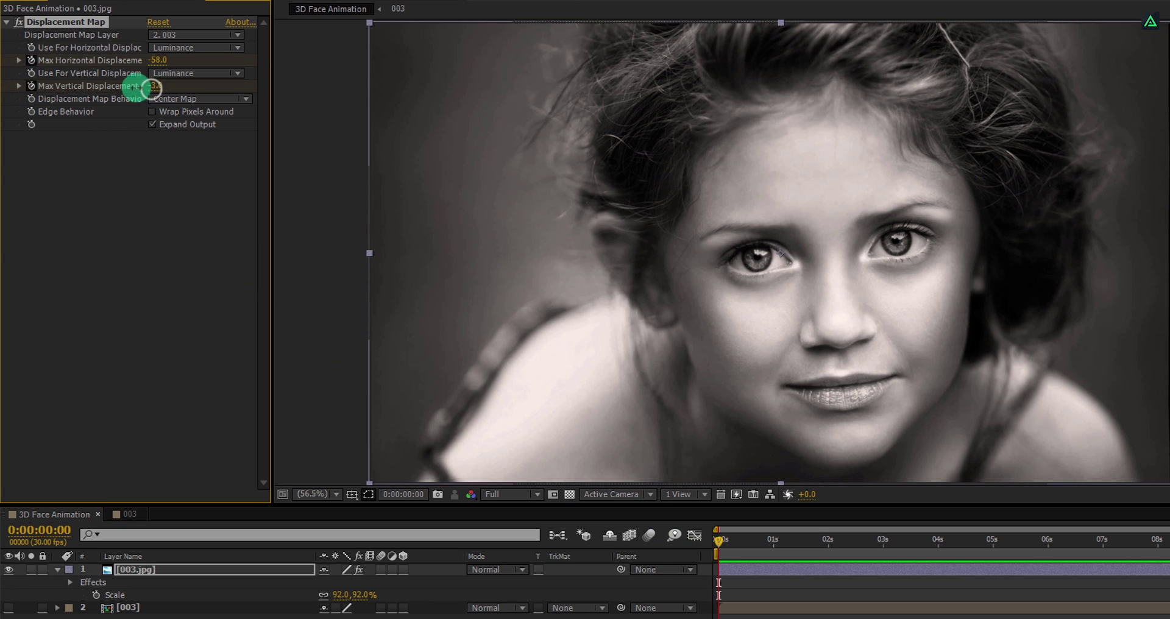
drag(151, 86, 87, 98)
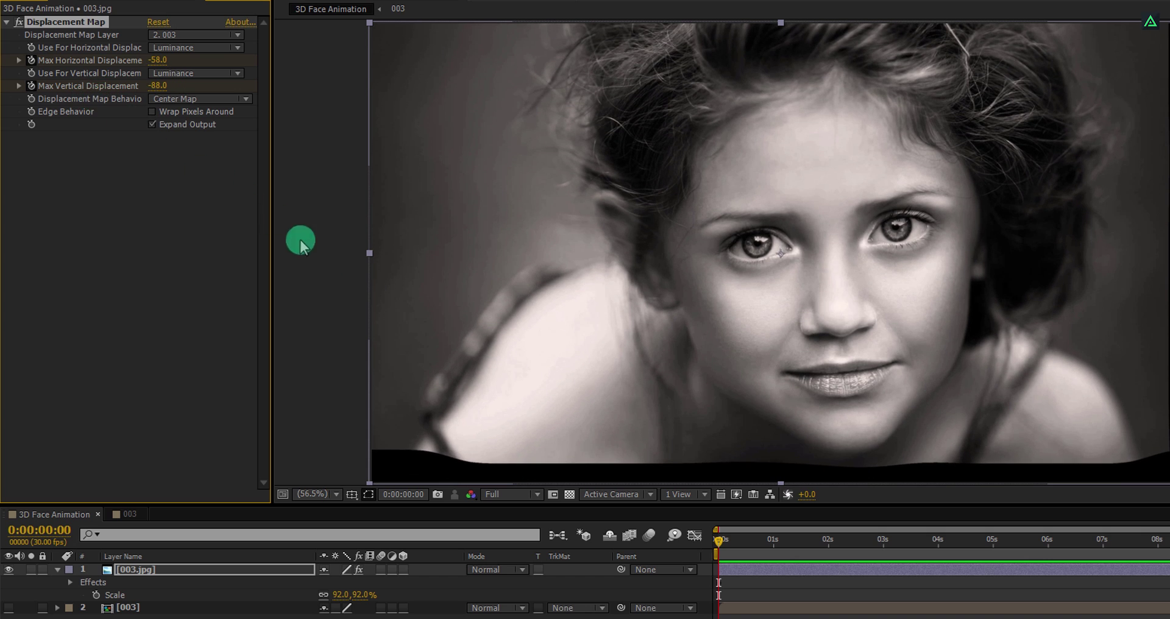
- At about 5 seconds, set horizontal displacement to 109 and vertical to 44, then scrub to preview
drag(824, 546, 974, 558)
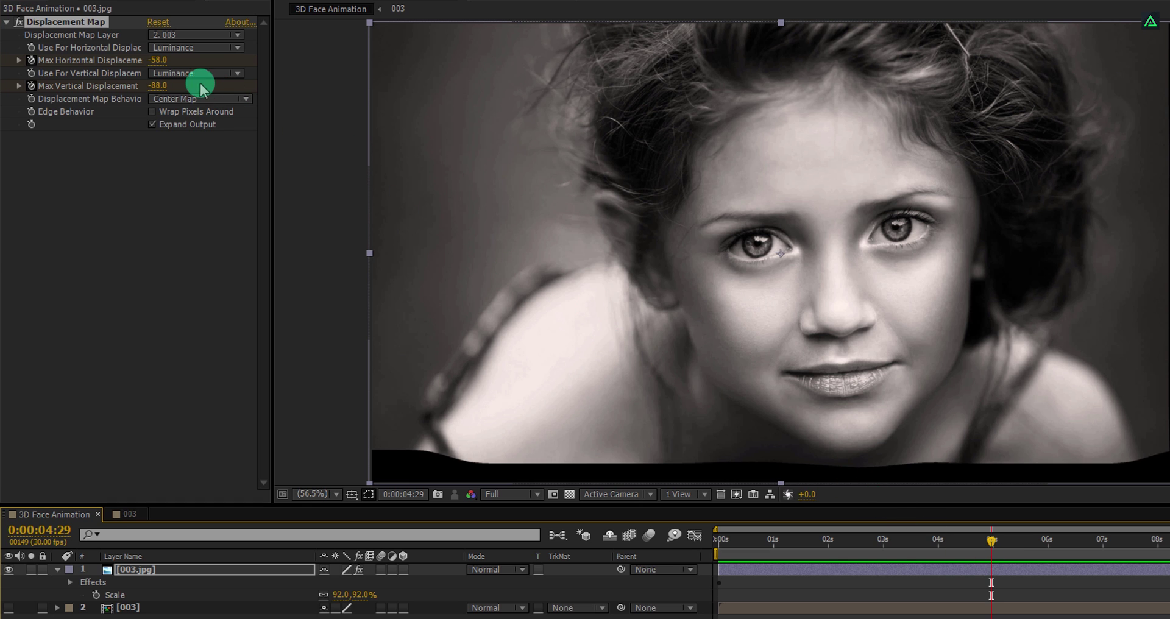
drag(157, 61, 303, 79)
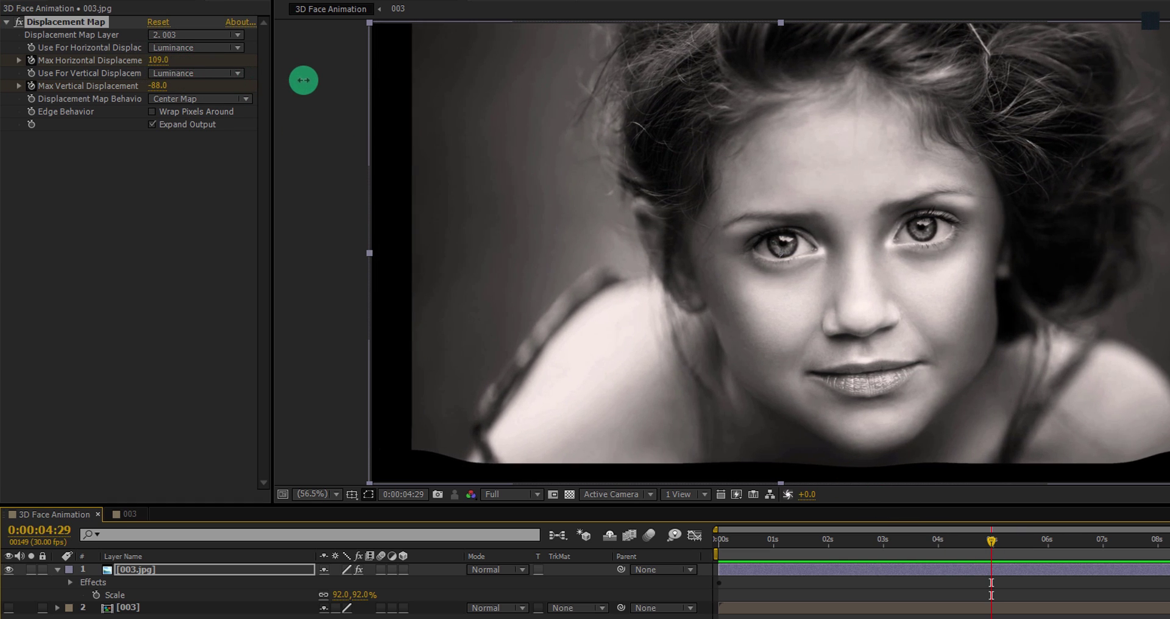
click(201, 96)
drag(158, 89, 204, 81)
drag(231, 77, 259, 86)
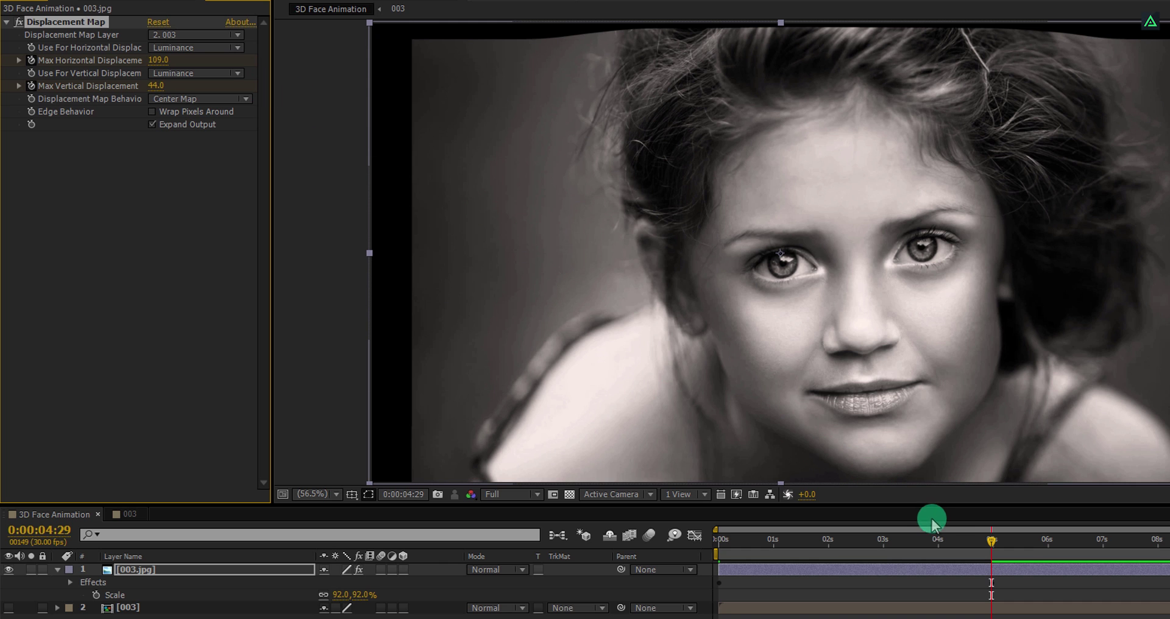
drag(959, 547, 686, 536)
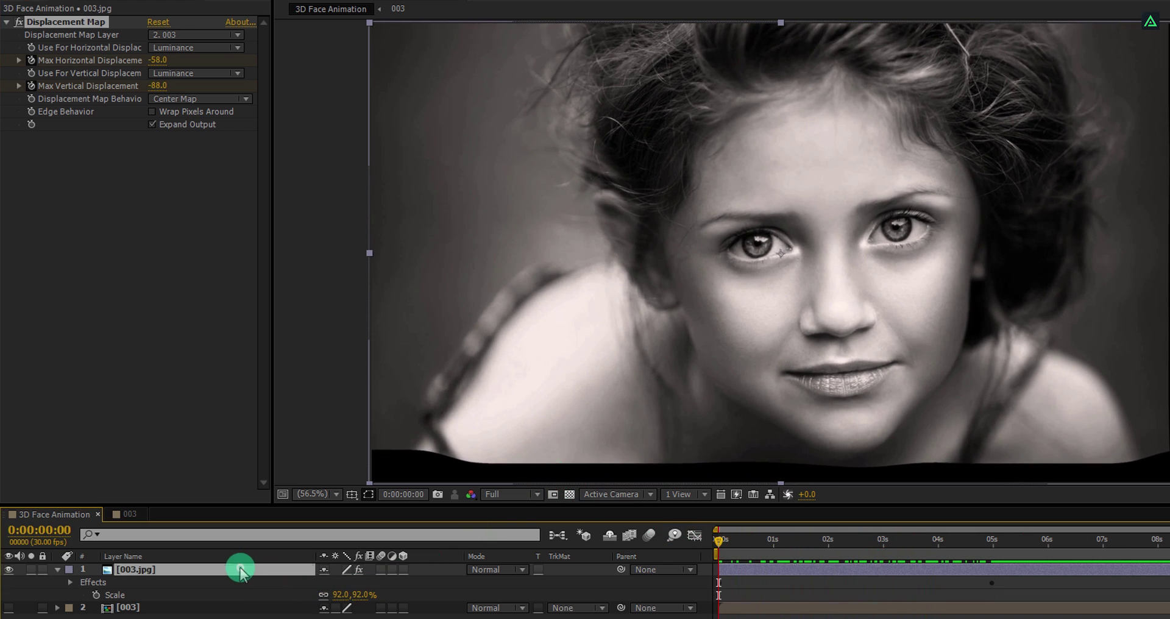
- Scale 003.jpg to 103% nudged slightly down, rising to 135% at 5 seconds, then scrub to check
drag(328, 602, 366, 595)
click(381, 588)
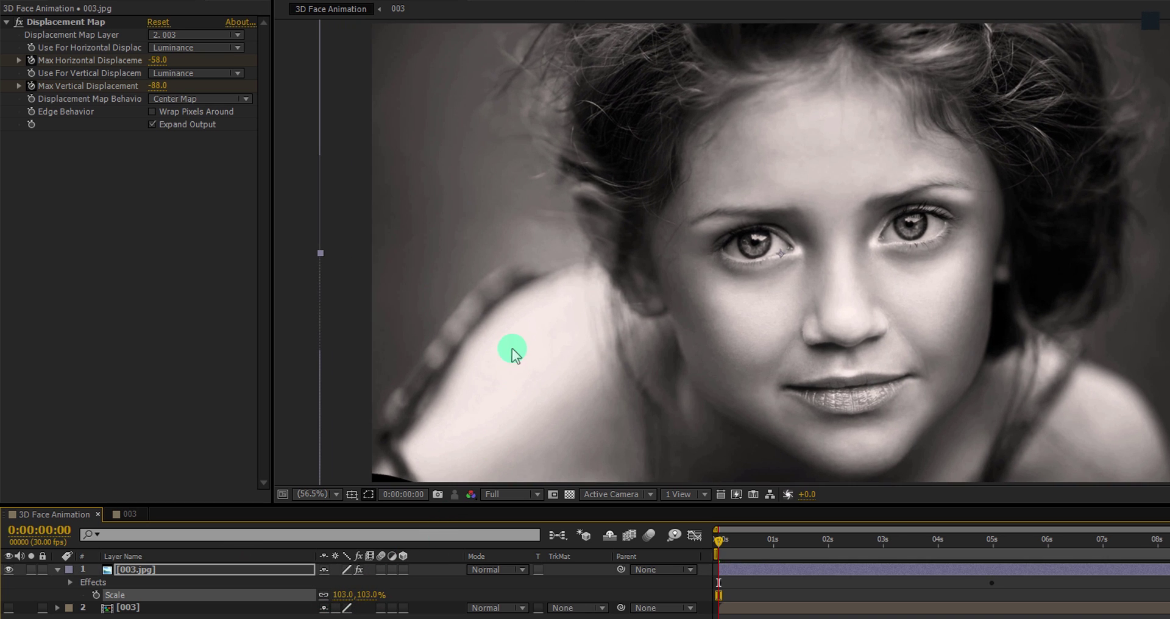
drag(511, 352, 516, 372)
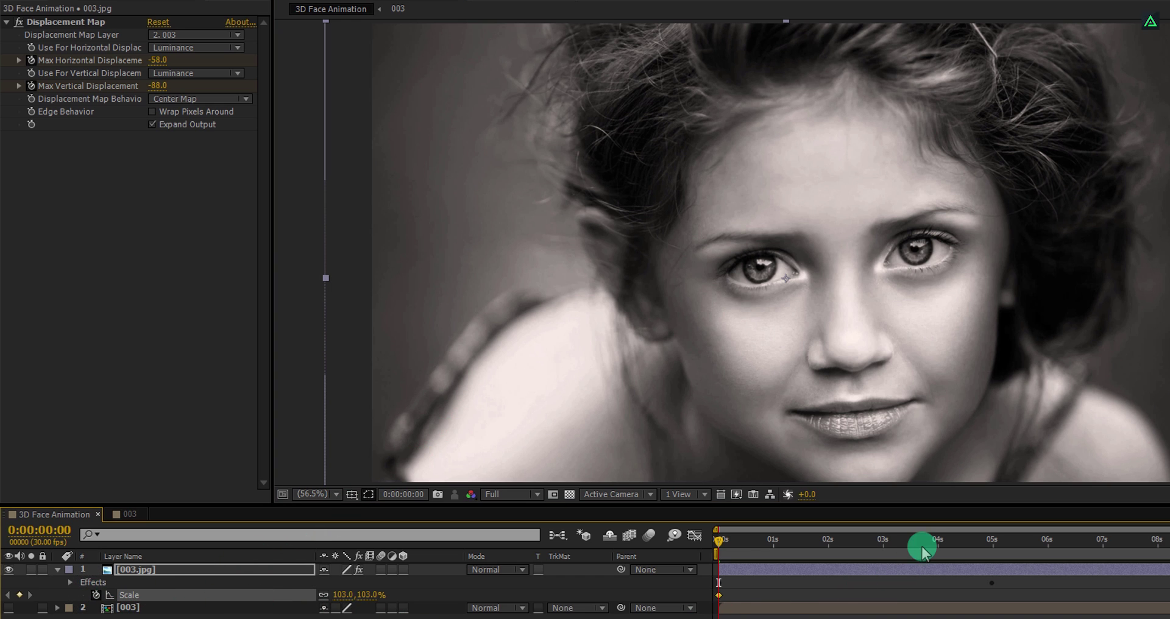
drag(921, 549, 992, 546)
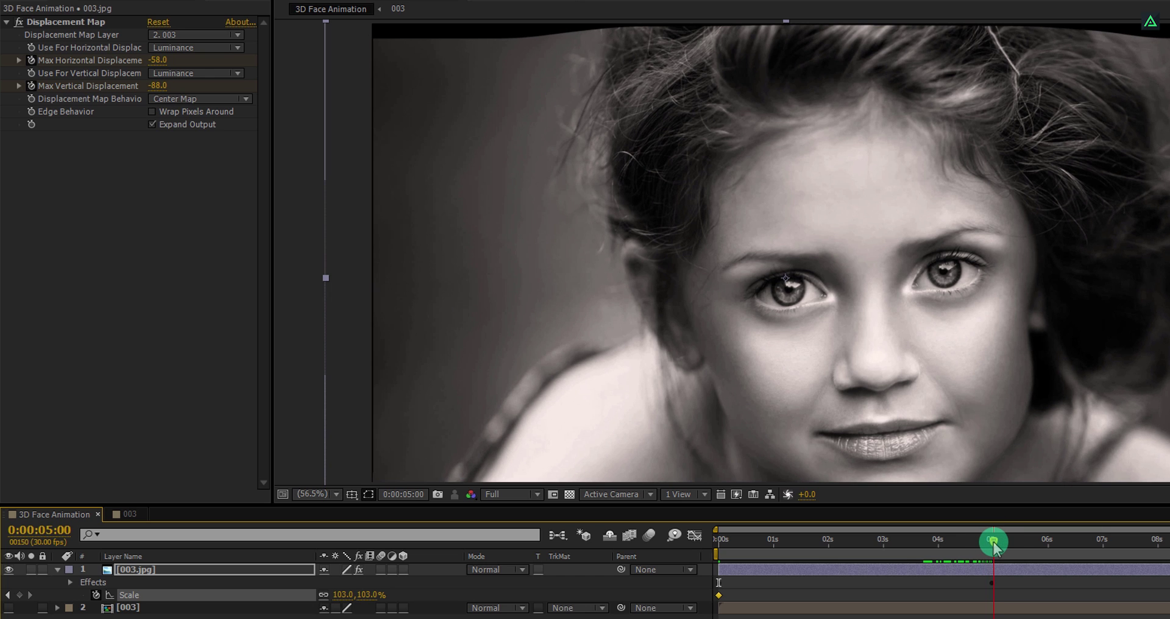
drag(373, 599, 394, 593)
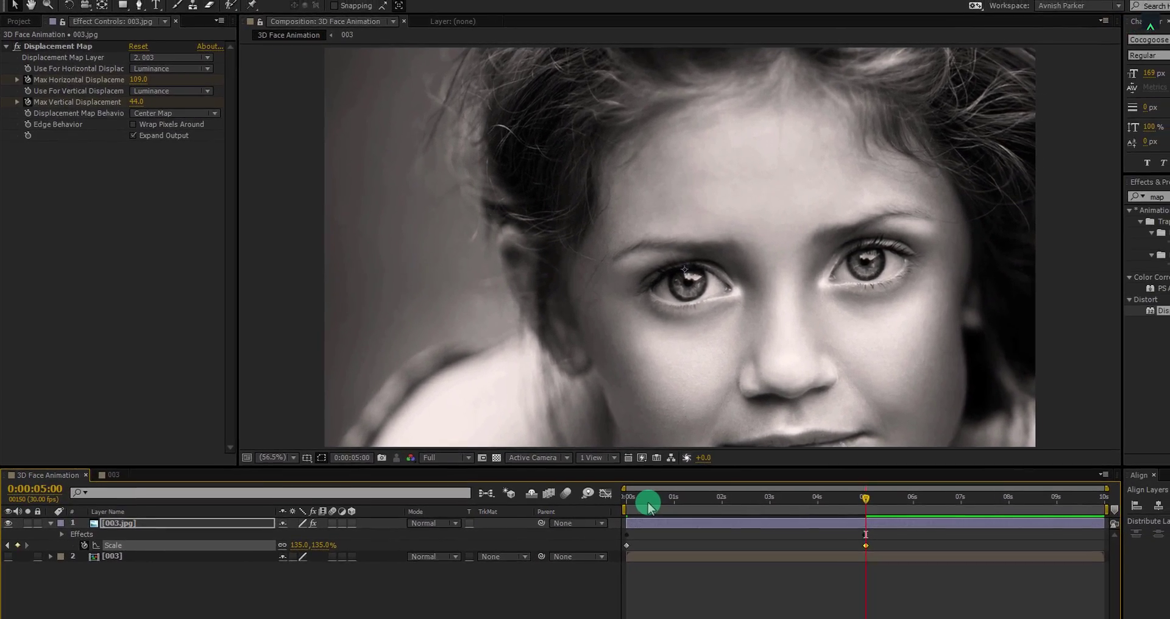
drag(648, 504, 581, 499)
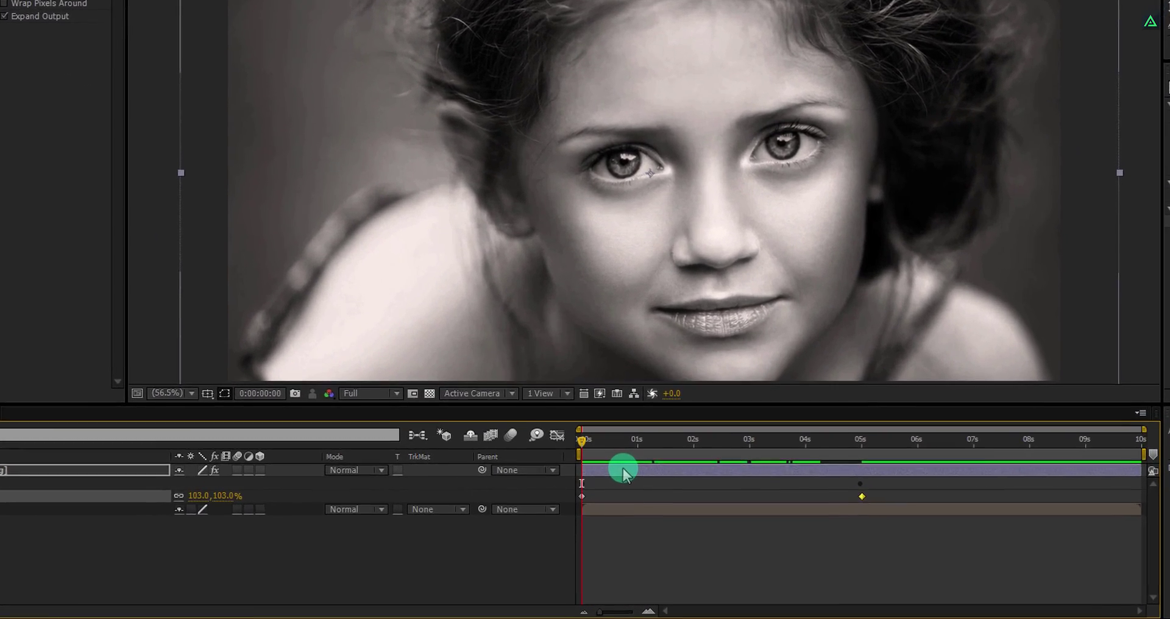
- Apply Easy Ease to all six displacement and scale keyframes, then RAM-preview with NumPad 0
key(u)
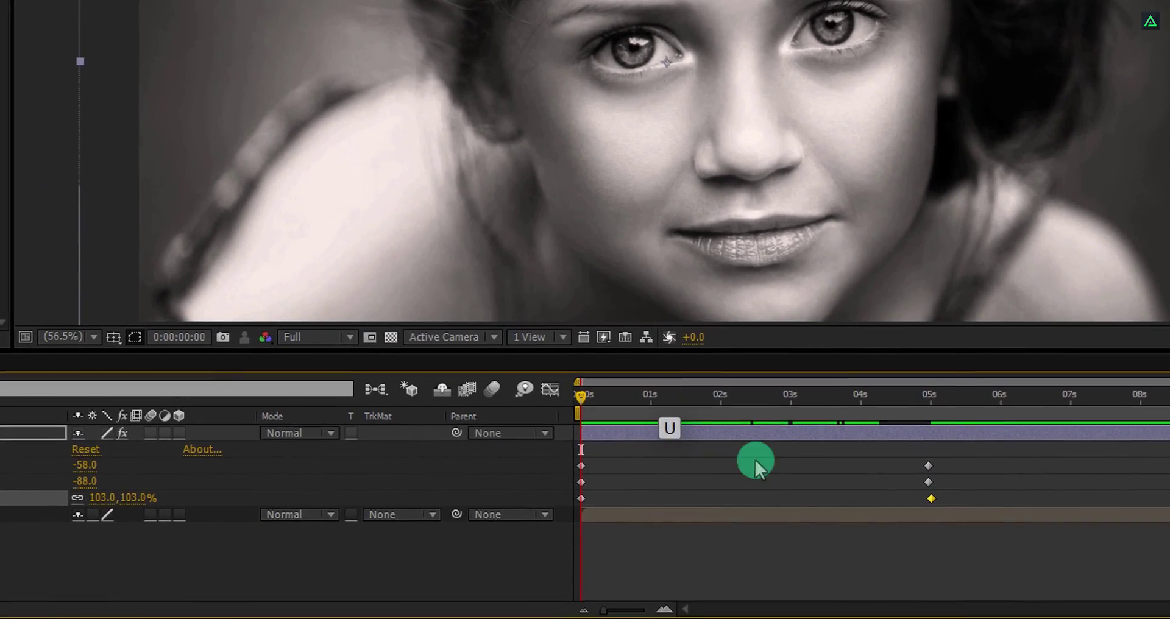
click(888, 517)
drag(970, 450, 572, 504)
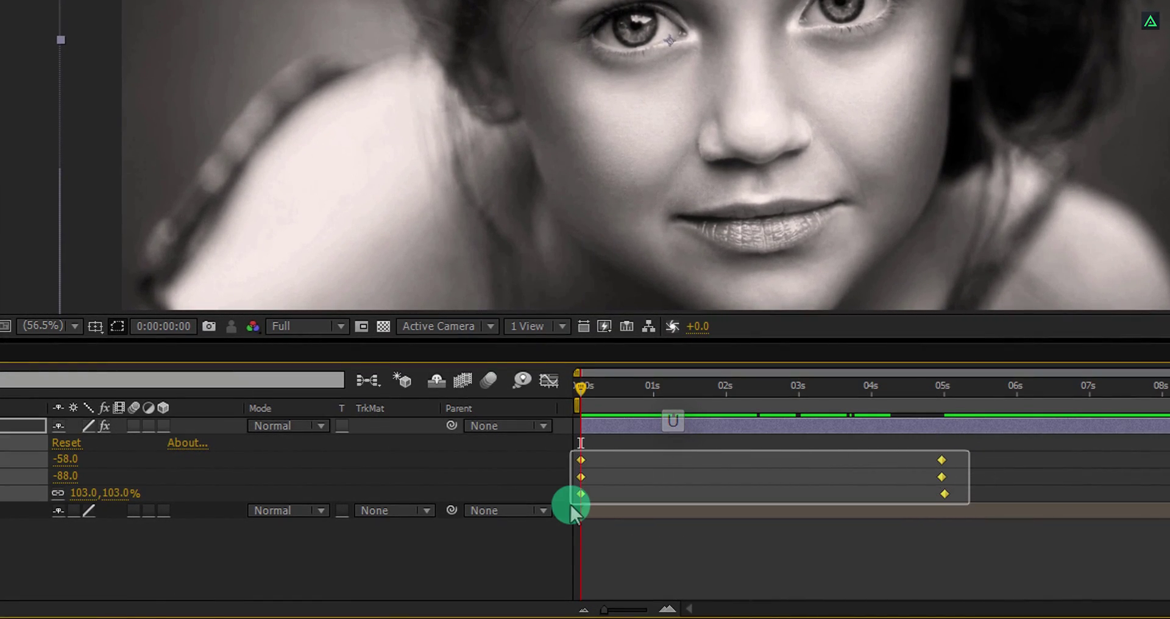
right_click(585, 492)
mouse_move(634, 478)
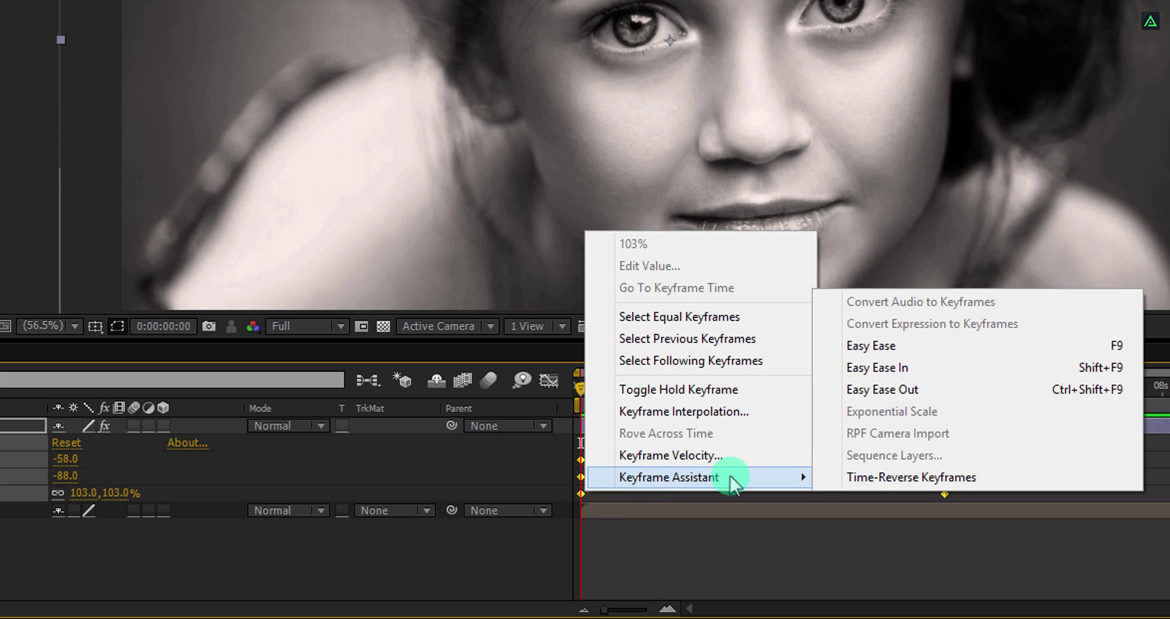
click(983, 357)
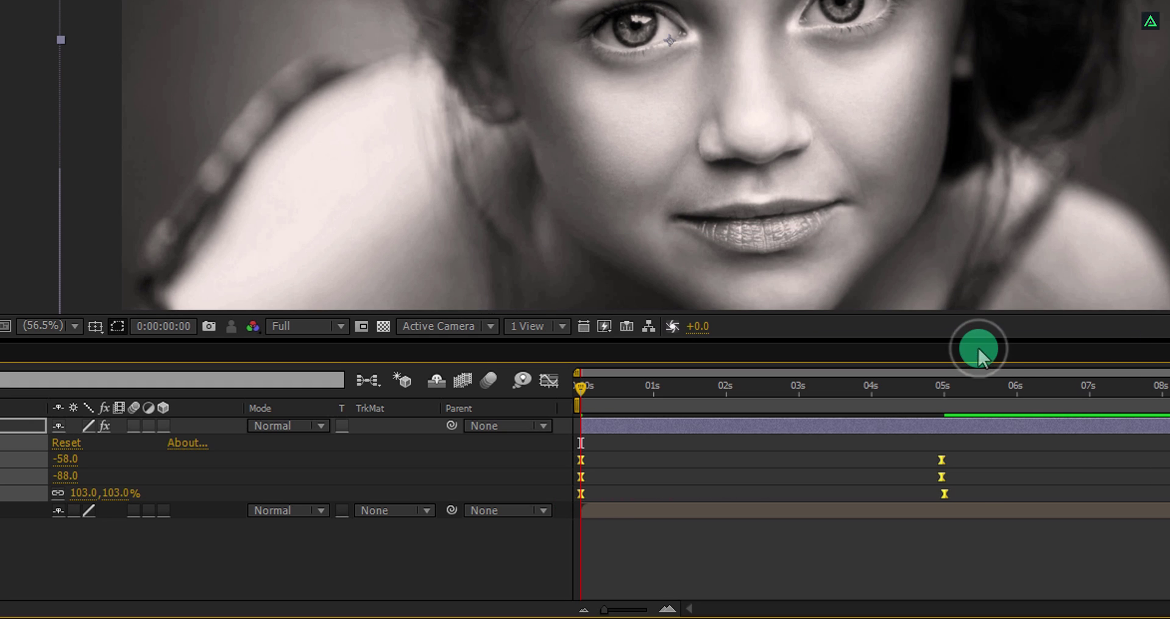
click(1005, 397)
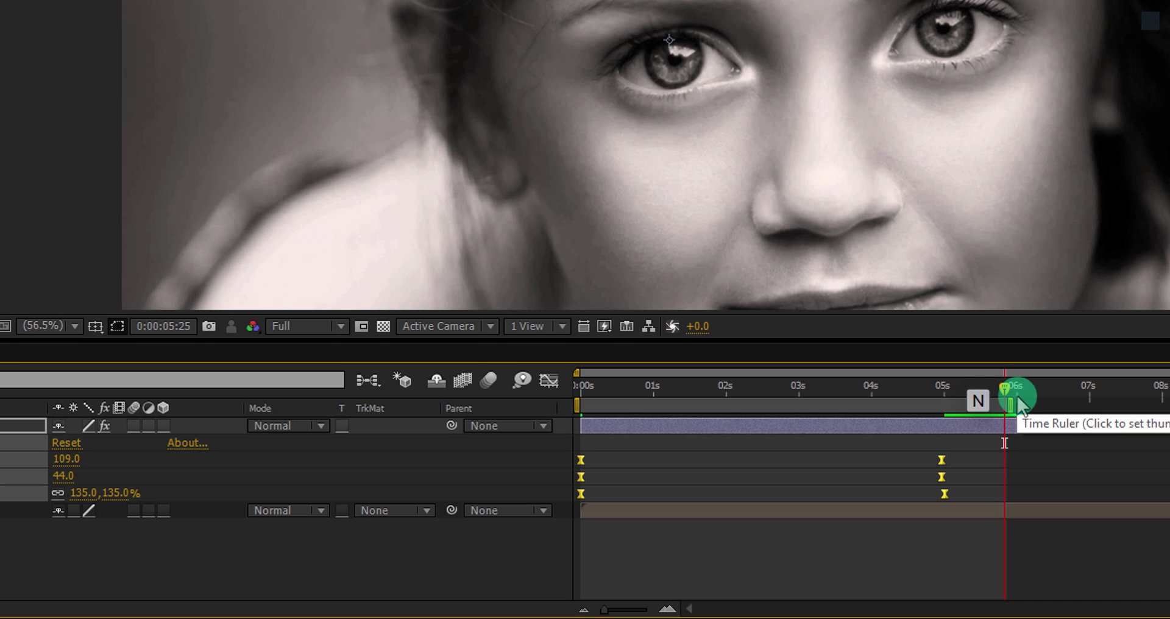
key(KP_0)
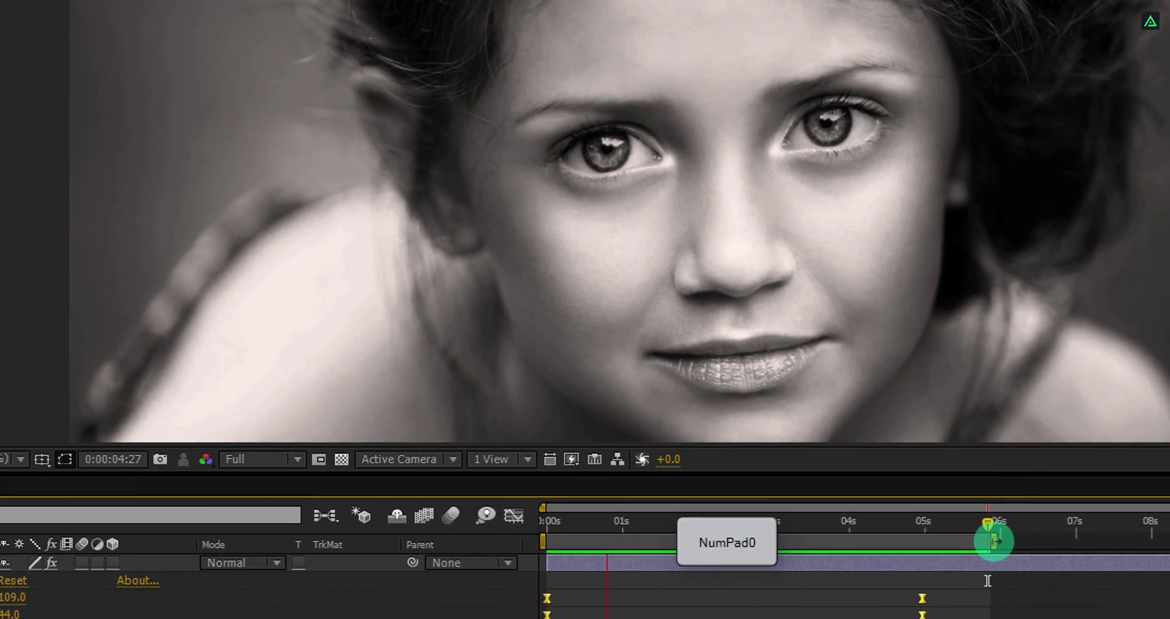